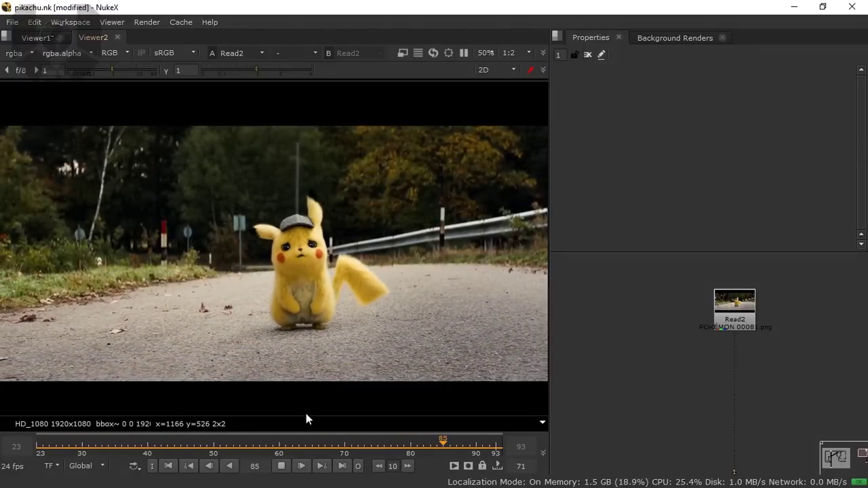
Play back and scrub through the Pikachu shot to review the footage.
{"action": "left_click", "coordinate": [281, 466]}
{"action": "left_click_drag", "start_coordinate": [271, 444], "coordinate": [344, 448]}
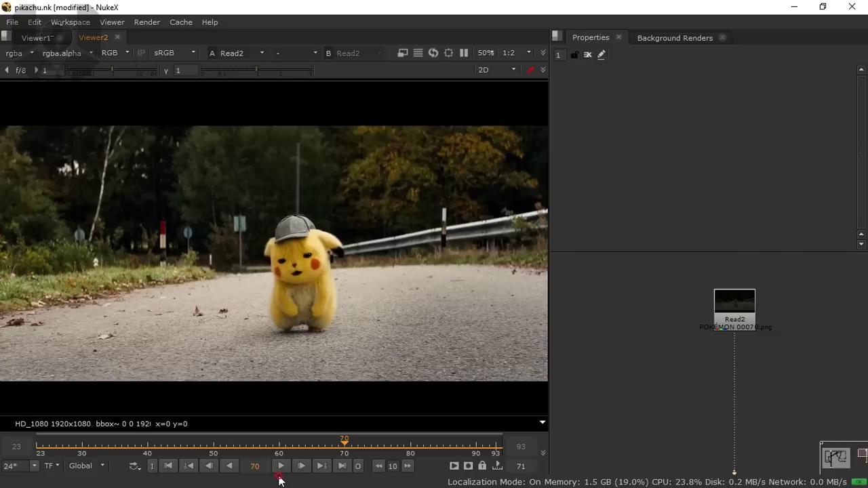
{"action": "left_click", "coordinate": [281, 466]}
{"action": "left_click", "coordinate": [280, 466]}
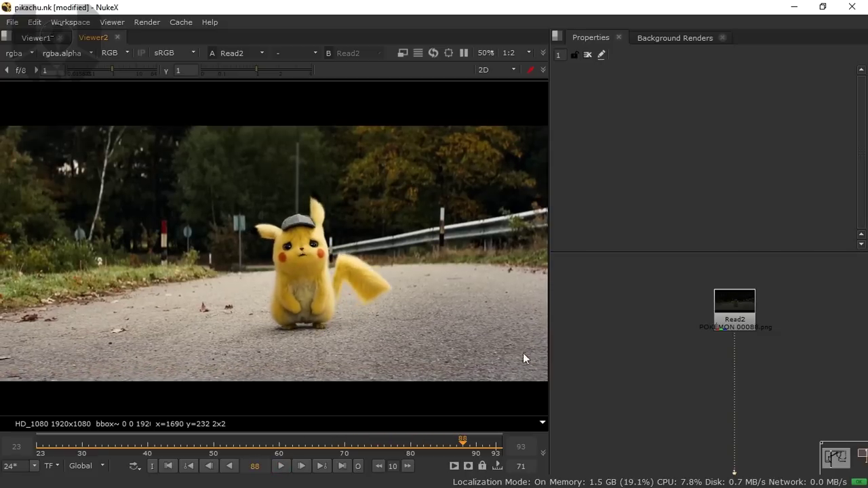
Examine the existing node tree and the separate Read2 footage node in the node graph.
{"action": "middle_click", "coordinate": [626, 370]}
{"action": "scroll", "coordinate": [627, 370], "scroll_direction": "down", "scroll_amount": 3}
{"action": "scroll", "coordinate": [628, 370], "scroll_direction": "up", "scroll_amount": 3}
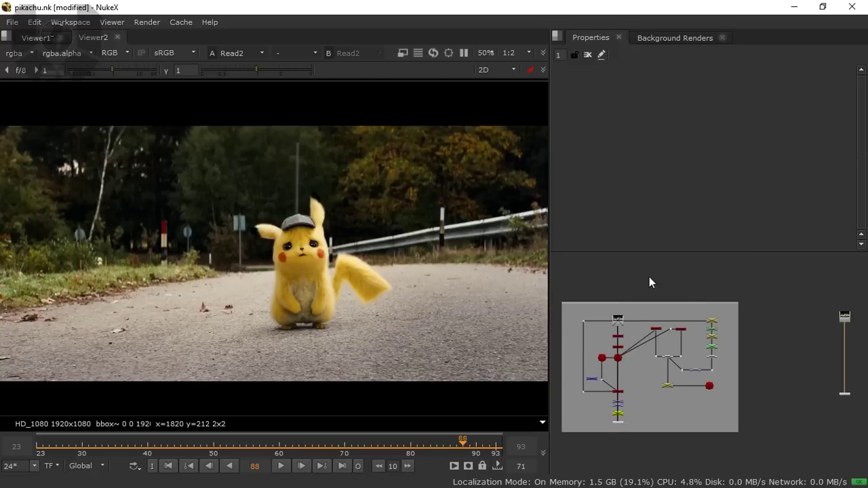
{"action": "scroll", "coordinate": [666, 325], "scroll_direction": "up", "scroll_amount": 2}
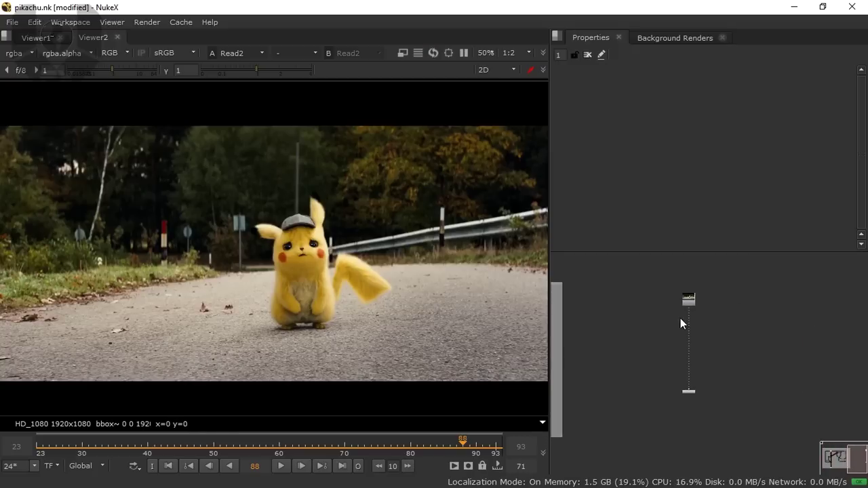
{"action": "scroll", "coordinate": [680, 318], "scroll_direction": "up", "scroll_amount": 2}
{"action": "scroll", "coordinate": [680, 313], "scroll_direction": "down", "scroll_amount": 3}
{"action": "left_click_drag", "start_coordinate": [726, 291], "coordinate": [726, 321]}
{"action": "scroll", "coordinate": [726, 322], "scroll_direction": "up", "scroll_amount": 3}
{"action": "scroll", "coordinate": [705, 350], "scroll_direction": "up", "scroll_amount": 3}
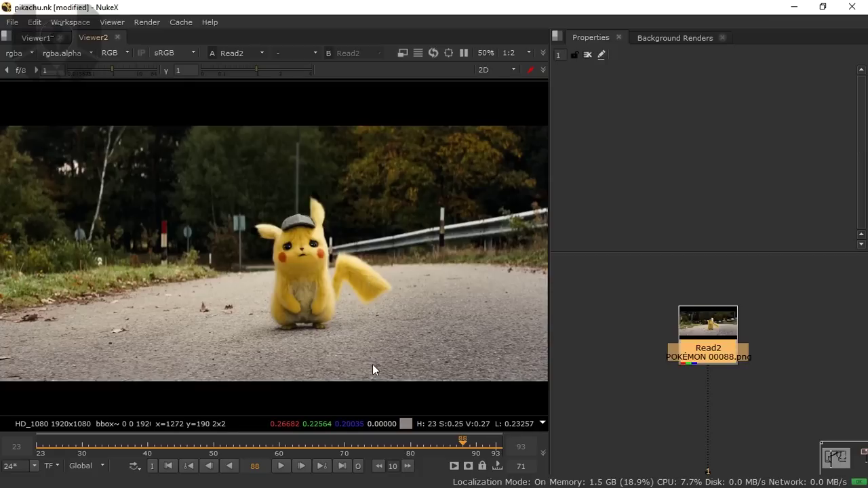
Go to frame 81 as the reference frame, viewing Pikachu in close-up.
{"action": "scroll", "coordinate": [305, 312], "scroll_direction": "up", "scroll_amount": 2}
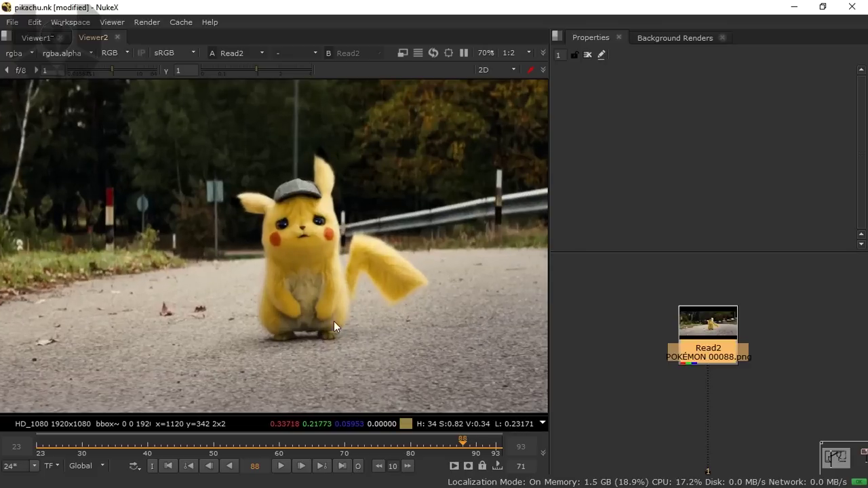
{"action": "left_click", "coordinate": [417, 447]}
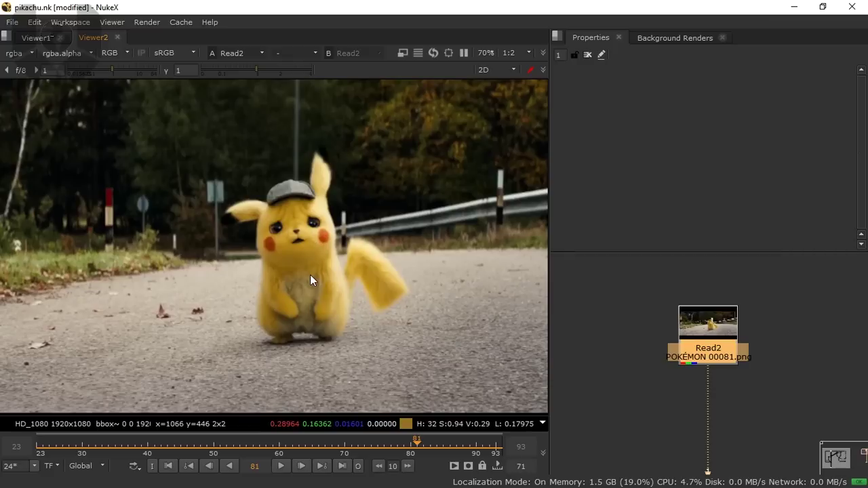
{"action": "scroll", "coordinate": [310, 275], "scroll_direction": "up", "scroll_amount": 3}
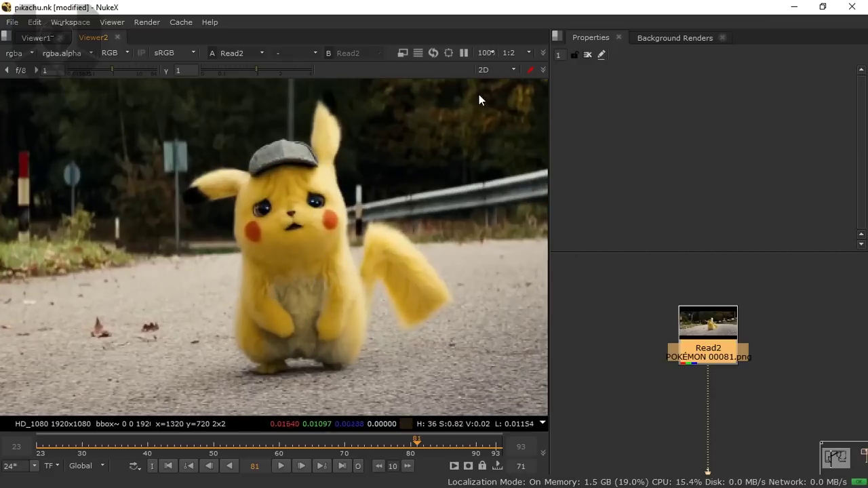
{"action": "left_click", "coordinate": [510, 53]}
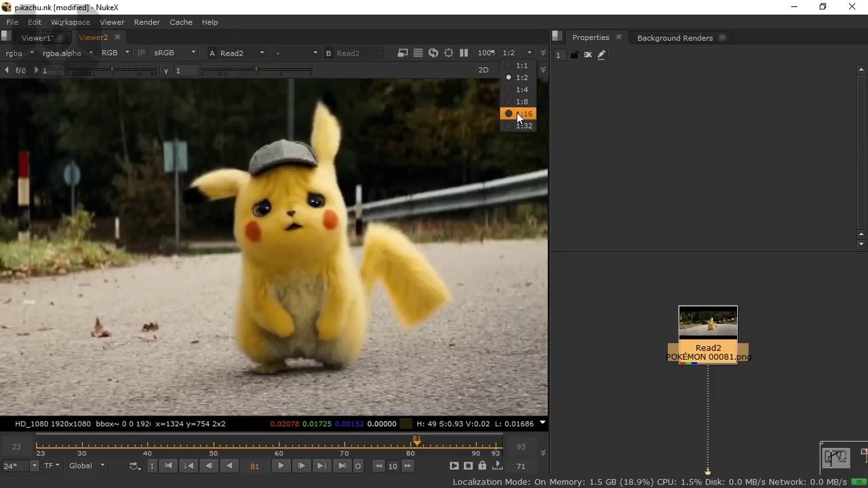
{"action": "left_click", "coordinate": [512, 56]}
Add a FrameHold node fed by Read2 and place it to the right of the footage node.
{"action": "left_click_drag", "start_coordinate": [678, 378], "coordinate": [628, 375]}
{"action": "scroll", "coordinate": [627, 375], "scroll_direction": "down", "scroll_amount": 1}
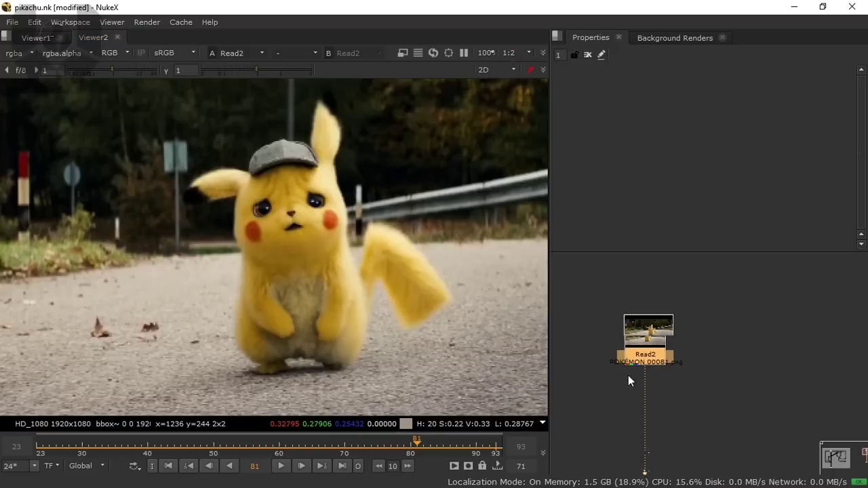
{"action": "scroll", "coordinate": [628, 380], "scroll_direction": "down", "scroll_amount": 1}
{"action": "key", "text": "Tab"}
{"action": "type", "text": "fra"}
{"action": "key", "text": "Down"}
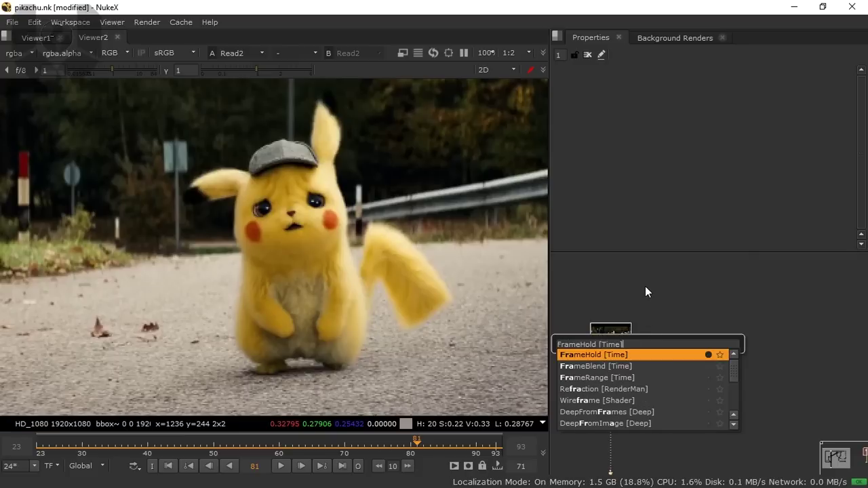
{"action": "key", "text": "Return"}
{"action": "left_click_drag", "start_coordinate": [616, 377], "coordinate": [777, 343]}
Set the FrameHold's first frame to 81 and move the node further away from Read2.
{"action": "left_click", "coordinate": [617, 110]}
{"action": "double_click", "coordinate": [616, 109]}
{"action": "type", "text": "81"}
{"action": "key", "text": "Return"}
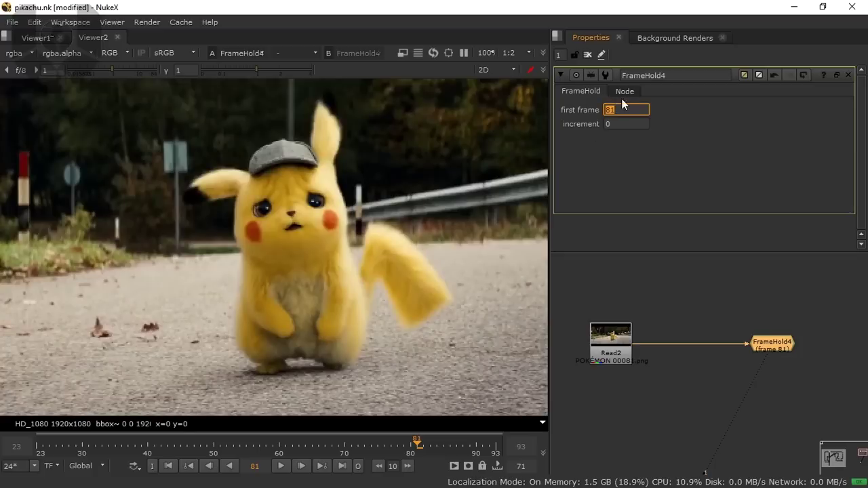
{"action": "left_click_drag", "start_coordinate": [719, 371], "coordinate": [692, 329]}
{"action": "left_click_drag", "start_coordinate": [740, 303], "coordinate": [793, 303]}
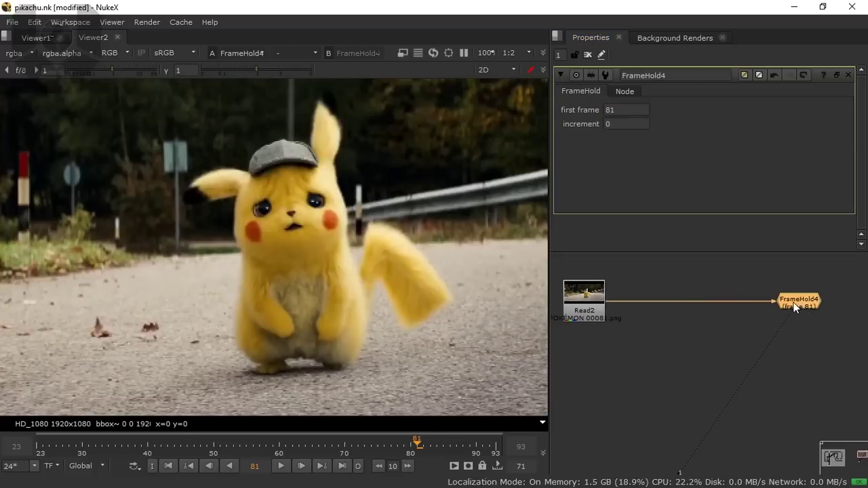
{"action": "scroll", "coordinate": [407, 280], "scroll_direction": "down", "scroll_amount": 5}
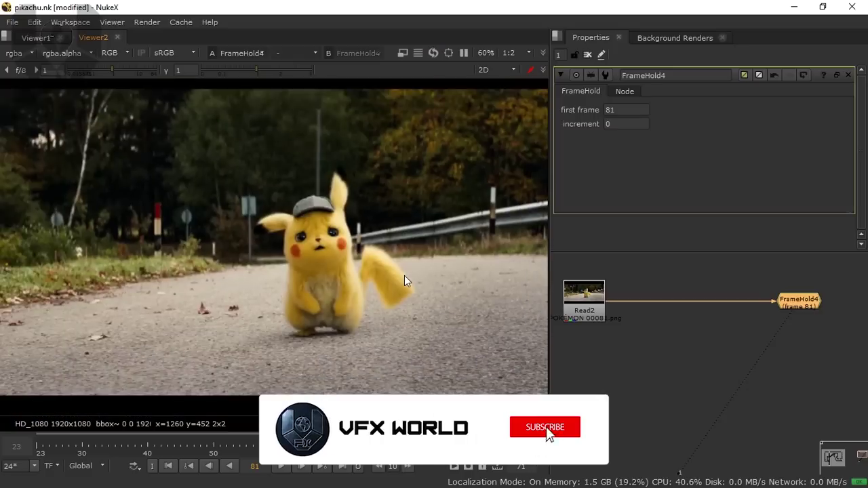
{"action": "left_click_drag", "start_coordinate": [296, 280], "coordinate": [240, 294]}
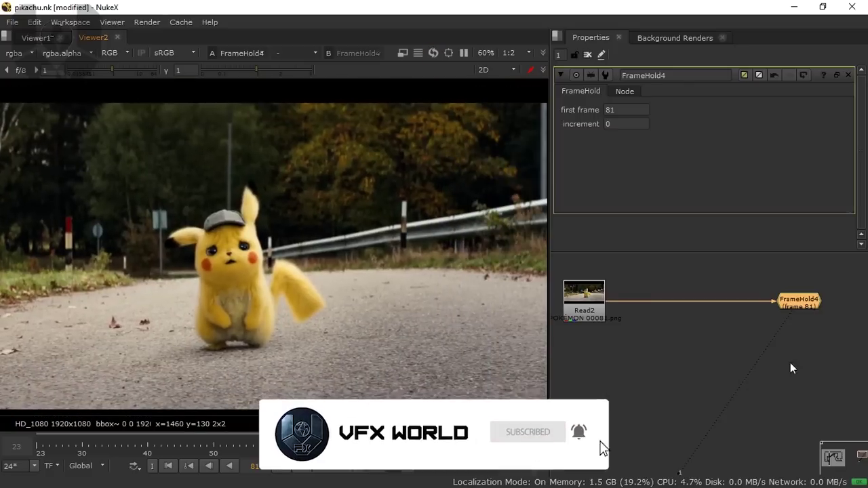
Add a RotoPaint node after the FrameHold and place it below that node.
{"action": "scroll", "coordinate": [796, 327], "scroll_direction": "up", "scroll_amount": 3}
{"action": "left_click_drag", "start_coordinate": [796, 304], "coordinate": [768, 310]}
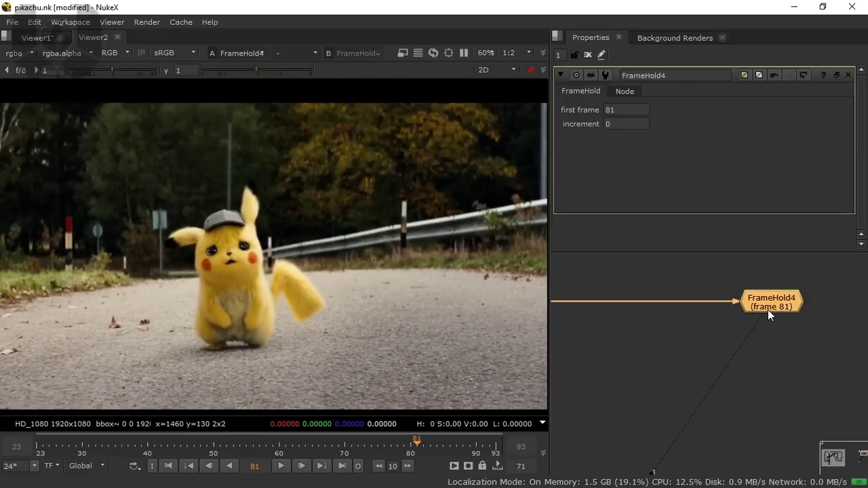
{"action": "key", "text": "p"}
{"action": "left_click_drag", "start_coordinate": [771, 324], "coordinate": [771, 377]}
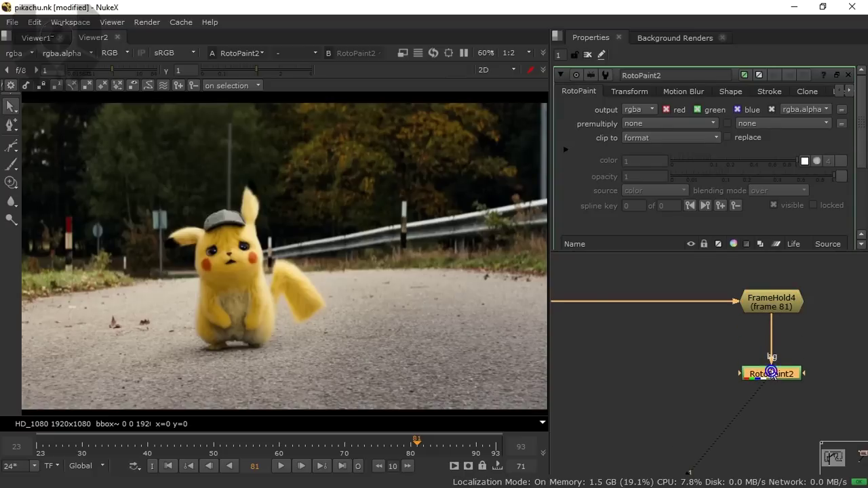
{"action": "scroll", "coordinate": [590, 155], "scroll_direction": "down", "scroll_amount": 3}
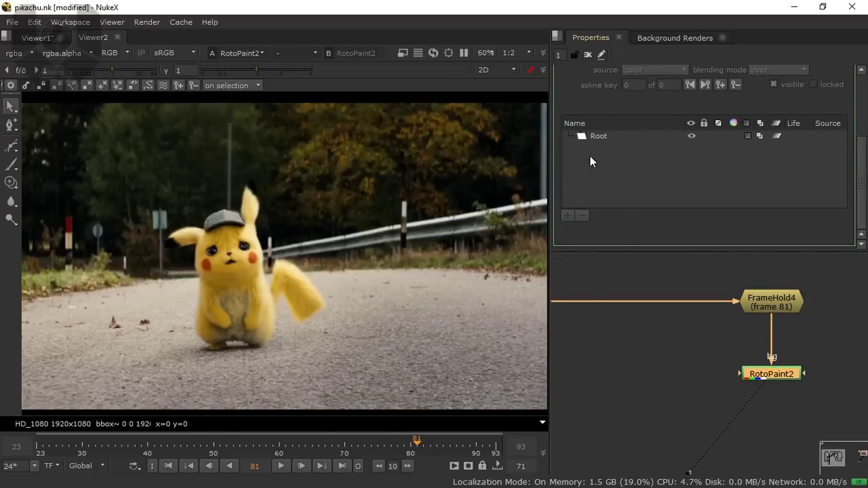
Clone nearby forest background over Pikachu's head, cap and ear with a size 68 brush at 0.2 hardness.
{"action": "left_click", "coordinate": [11, 183]}
{"action": "scroll", "coordinate": [156, 240], "scroll_direction": "up", "scroll_amount": 3}
{"action": "mouse_move", "coordinate": [119, 232]}
{"action": "left_mouse_down", "text": "ctrl"}
{"action": "mouse_move", "coordinate": [170, 237]}
{"action": "mouse_move", "coordinate": [179, 221]}
{"action": "mouse_move", "coordinate": [178, 234]}
{"action": "mouse_move", "coordinate": [191, 230]}
{"action": "mouse_move", "coordinate": [170, 233]}
{"action": "mouse_move", "coordinate": [185, 224]}
{"action": "left_mouse_up", "text": "ctrl"}
{"action": "mouse_move", "coordinate": [295, 153]}
{"action": "left_mouse_down", "text": "ctrl"}
{"action": "mouse_move", "coordinate": [227, 194]}
{"action": "mouse_move", "coordinate": [212, 222]}
{"action": "mouse_move", "coordinate": [193, 219]}
{"action": "mouse_move", "coordinate": [199, 253]}
{"action": "mouse_move", "coordinate": [191, 210]}
{"action": "mouse_move", "coordinate": [207, 239]}
{"action": "mouse_move", "coordinate": [207, 222]}
{"action": "mouse_move", "coordinate": [204, 245]}
{"action": "mouse_move", "coordinate": [201, 184]}
{"action": "mouse_move", "coordinate": [210, 226]}
{"action": "mouse_move", "coordinate": [223, 236]}
{"action": "mouse_move", "coordinate": [225, 209]}
{"action": "mouse_move", "coordinate": [226, 239]}
{"action": "mouse_move", "coordinate": [241, 251]}
{"action": "mouse_move", "coordinate": [257, 181]}
{"action": "mouse_move", "coordinate": [253, 254]}
{"action": "mouse_move", "coordinate": [225, 235]}
{"action": "mouse_move", "coordinate": [224, 279]}
{"action": "mouse_move", "coordinate": [223, 252]}
{"action": "mouse_move", "coordinate": [238, 268]}
{"action": "mouse_move", "coordinate": [233, 224]}
{"action": "mouse_move", "coordinate": [224, 252]}
{"action": "left_mouse_up", "text": "ctrl"}
{"action": "mouse_move", "coordinate": [264, 170]}
{"action": "left_mouse_down"}
{"action": "mouse_move", "coordinate": [274, 192]}
{"action": "mouse_move", "coordinate": [273, 174]}
{"action": "mouse_move", "coordinate": [261, 264]}
{"action": "mouse_move", "coordinate": [215, 287]}
{"action": "mouse_move", "coordinate": [252, 286]}
{"action": "mouse_move", "coordinate": [252, 266]}
{"action": "mouse_move", "coordinate": [271, 246]}
{"action": "left_mouse_up"}
{"action": "scroll", "coordinate": [270, 245], "scroll_direction": "down", "scroll_amount": 4}
{"action": "scroll", "coordinate": [272, 248], "scroll_direction": "up", "scroll_amount": 3}
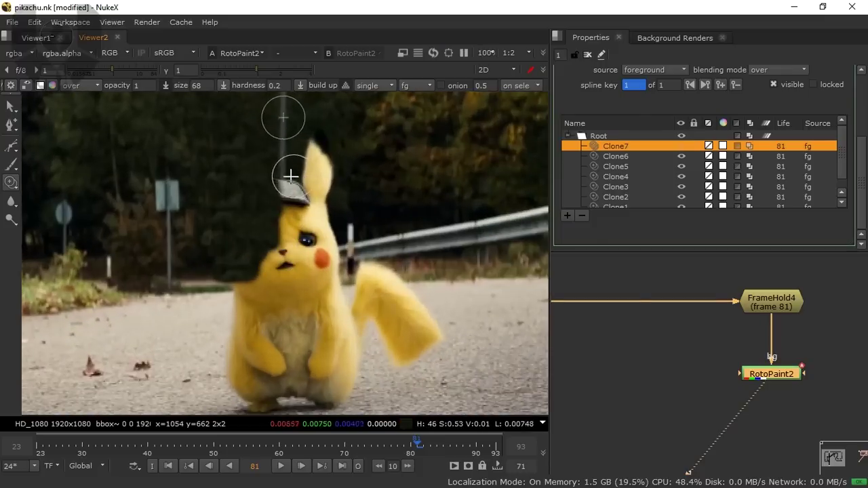
{"action": "mouse_move", "coordinate": [283, 175]}
{"action": "left_mouse_down"}
{"action": "mouse_move", "coordinate": [278, 244]}
{"action": "mouse_move", "coordinate": [273, 185]}
{"action": "left_mouse_up"}
Clone the surrounding road surface over Pikachu's body and tail to complete the clean plate.
{"action": "scroll", "coordinate": [238, 233], "scroll_direction": "down", "scroll_amount": 3}
{"action": "scroll", "coordinate": [242, 299], "scroll_direction": "up", "scroll_amount": 2}
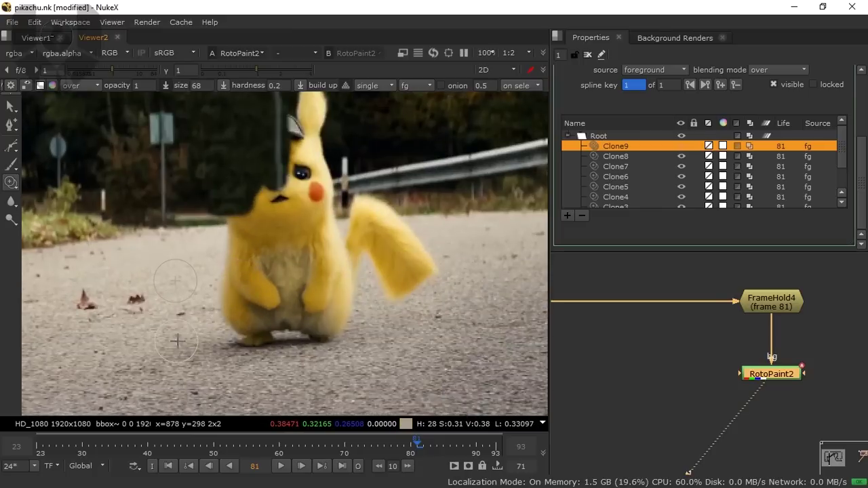
{"action": "left_click", "coordinate": [232, 263]}
{"action": "mouse_move", "coordinate": [482, 249]}
{"action": "left_mouse_down", "text": "ctrl"}
{"action": "mouse_move", "coordinate": [404, 239]}
{"action": "mouse_move", "coordinate": [434, 260]}
{"action": "mouse_move", "coordinate": [427, 294]}
{"action": "left_mouse_up", "text": "ctrl"}
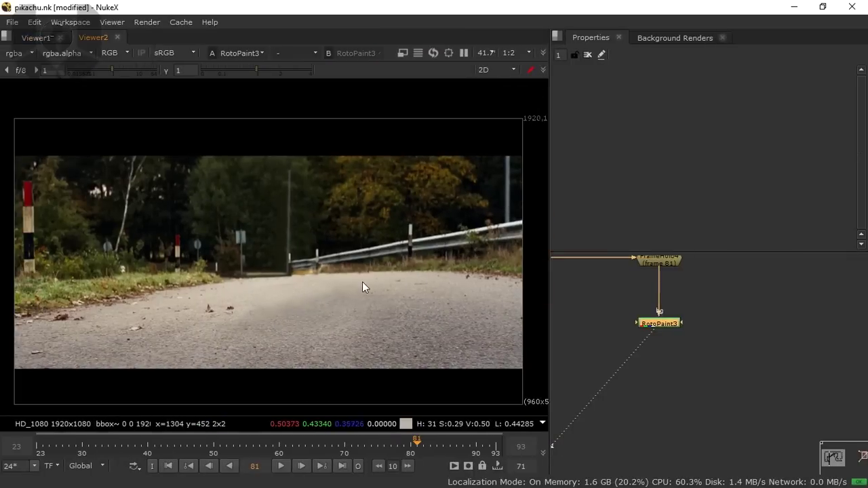
{"action": "mouse_move", "coordinate": [289, 281]}
{"action": "left_mouse_down", "text": "alt"}
{"action": "mouse_move", "coordinate": [309, 284]}
{"action": "mouse_move", "coordinate": [280, 284]}
{"action": "left_mouse_up", "text": "alt"}
{"action": "left_click_drag", "start_coordinate": [614, 357], "coordinate": [704, 379], "text": "alt"}
{"action": "scroll", "coordinate": [751, 362], "scroll_direction": "down", "scroll_amount": 2}
{"action": "left_click_drag", "start_coordinate": [300, 274], "coordinate": [312, 262]}
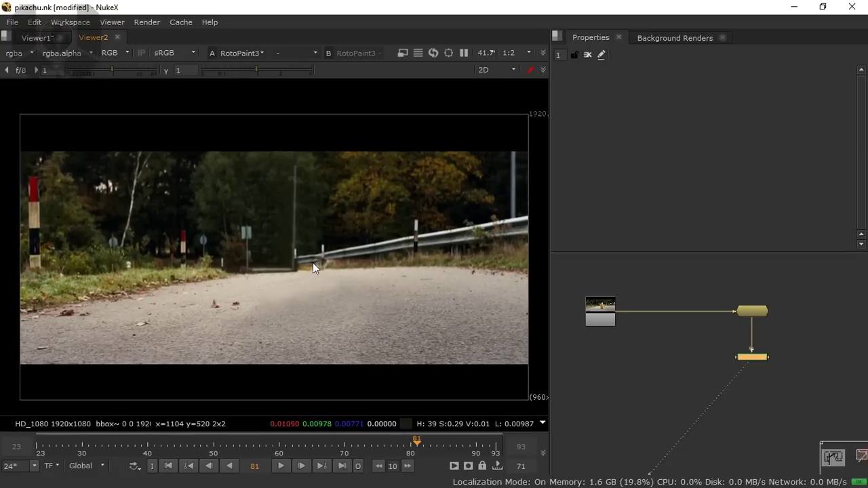
{"action": "scroll", "coordinate": [313, 263], "scroll_direction": "up", "scroll_amount": 1}
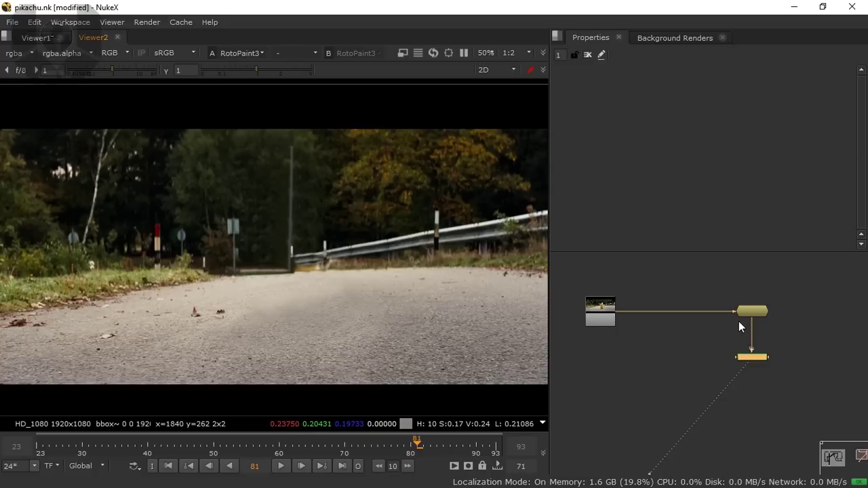
Add a CameraTracker node directly after the Read2 footage.
{"action": "scroll", "coordinate": [758, 369], "scroll_direction": "up", "scroll_amount": 3}
{"action": "left_click_drag", "start_coordinate": [732, 381], "coordinate": [732, 360]}
{"action": "left_click_drag", "start_coordinate": [579, 321], "coordinate": [663, 324]}
{"action": "left_click_drag", "start_coordinate": [598, 345], "coordinate": [693, 351]}
{"action": "left_click", "coordinate": [612, 325]}
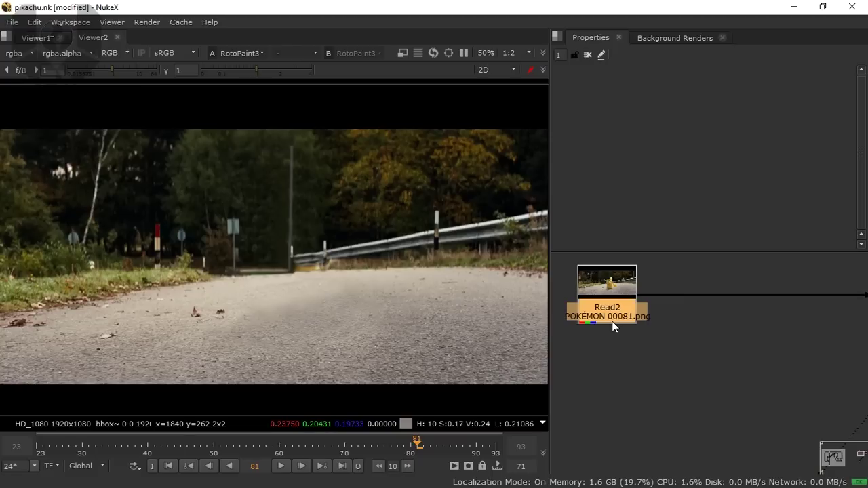
{"action": "key", "text": "Tab"}
{"action": "type", "text": "ca"}
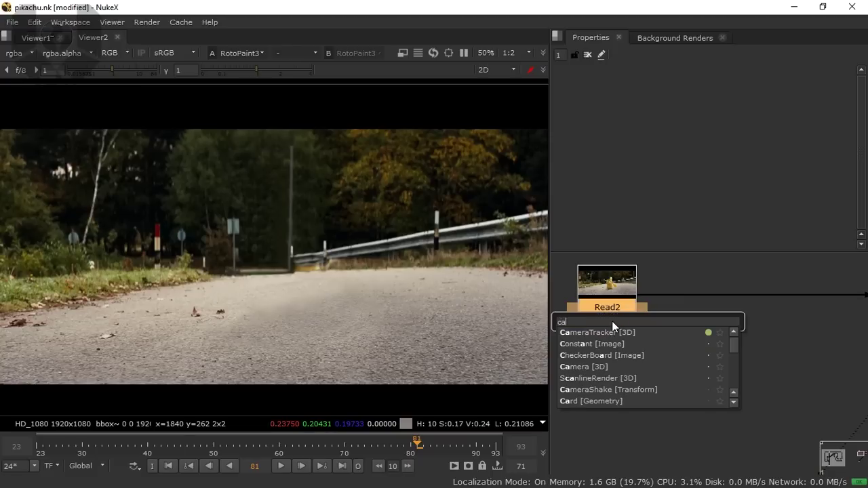
{"action": "type", "text": "mer"}
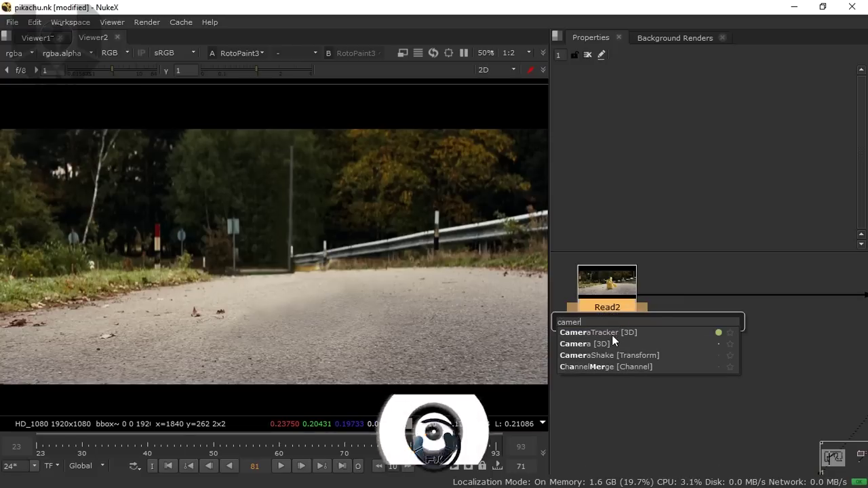
{"action": "key", "text": "Return"}
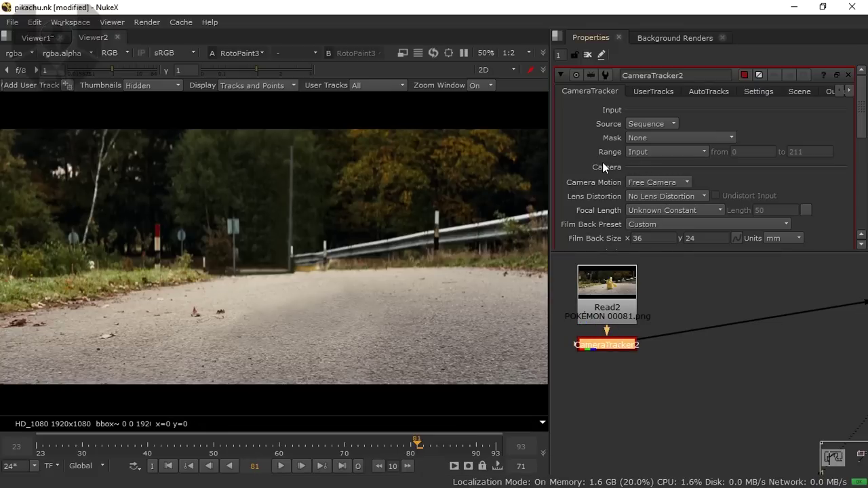
Set the camera tracker's range to Global and its number of features to 300.
{"action": "left_click", "coordinate": [651, 152]}
{"action": "left_click", "coordinate": [652, 165]}
{"action": "left_click", "coordinate": [742, 92]}
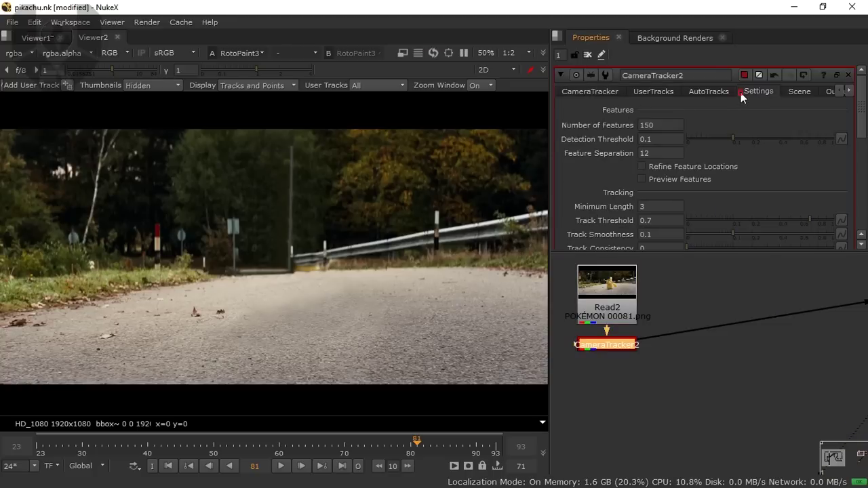
{"action": "double_click", "coordinate": [658, 127]}
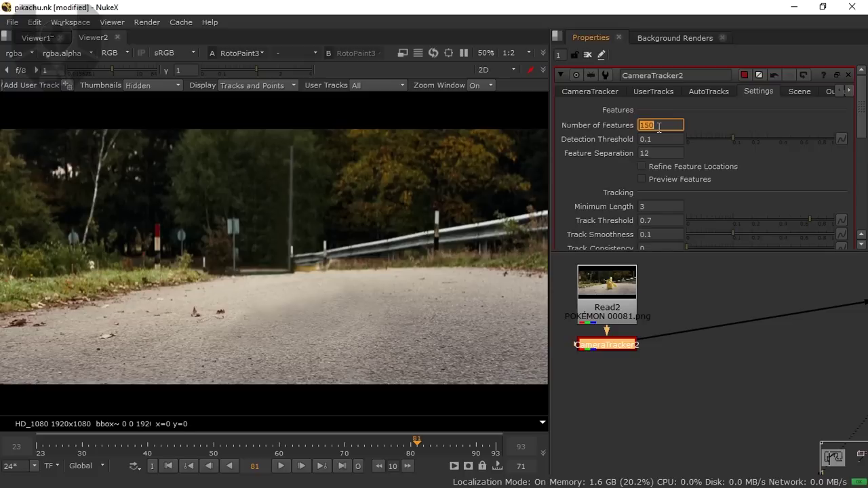
{"action": "key", "text": "Return"}
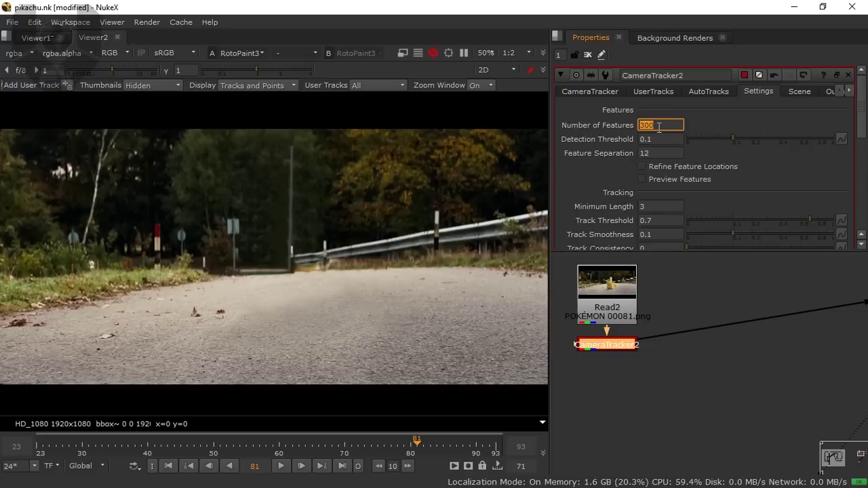
Track the features through the shot and review the tracks on the tracker's output.
{"action": "left_click", "coordinate": [591, 91]}
{"action": "scroll", "coordinate": [571, 191], "scroll_direction": "down", "scroll_amount": 5}
{"action": "scroll", "coordinate": [624, 149], "scroll_direction": "up", "scroll_amount": 2}
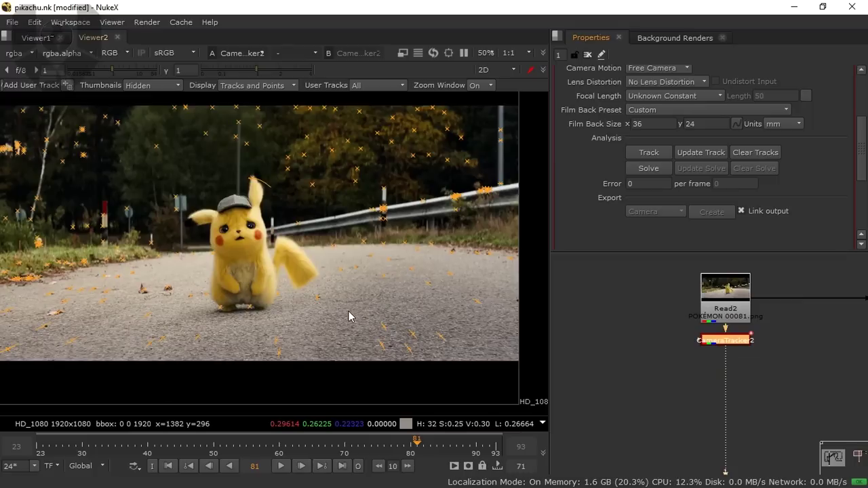
{"action": "scroll", "coordinate": [348, 311], "scroll_direction": "up", "scroll_amount": 2}
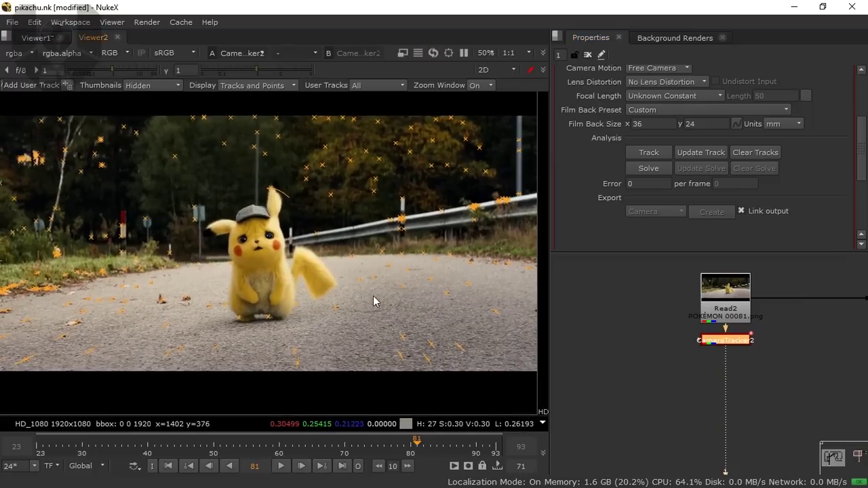
Solve the camera from the tracks and check the solve error.
{"action": "left_click", "coordinate": [649, 174]}
{"action": "mouse_move", "coordinate": [598, 258]}
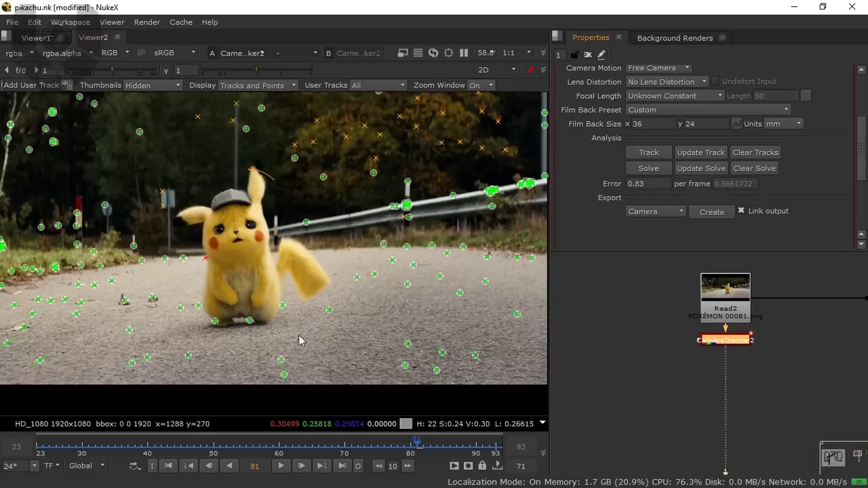
{"action": "double_click", "coordinate": [665, 184]}
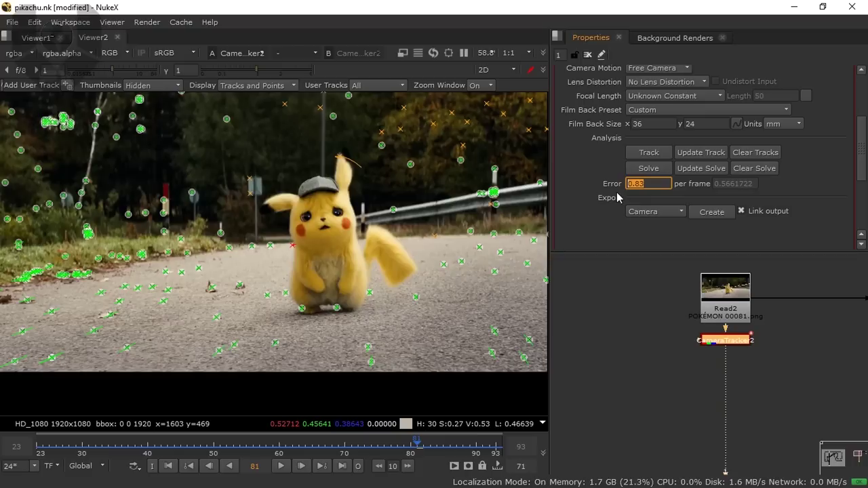
{"action": "scroll", "coordinate": [585, 207], "scroll_direction": "up", "scroll_amount": 4}
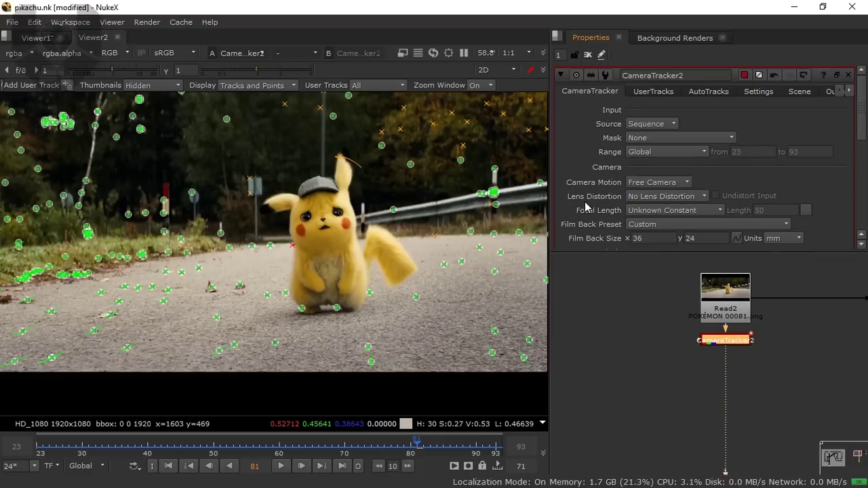
Delete the rejected and unsolved tracks from the camera tracker's auto-tracks.
{"action": "left_click", "coordinate": [705, 92]}
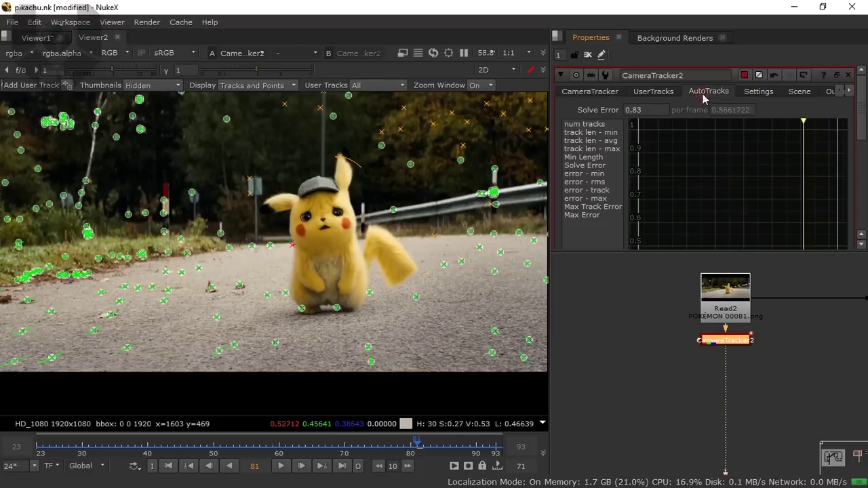
{"action": "scroll", "coordinate": [587, 172], "scroll_direction": "down", "scroll_amount": 5}
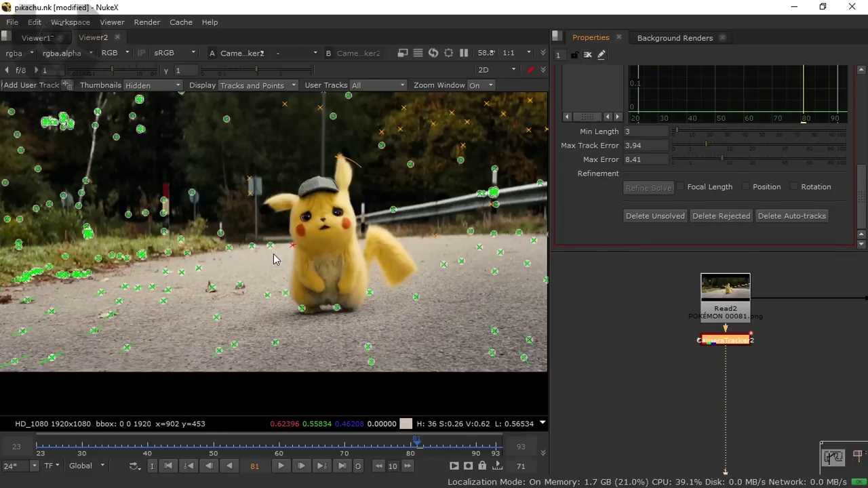
{"action": "scroll", "coordinate": [273, 255], "scroll_direction": "up", "scroll_amount": 4}
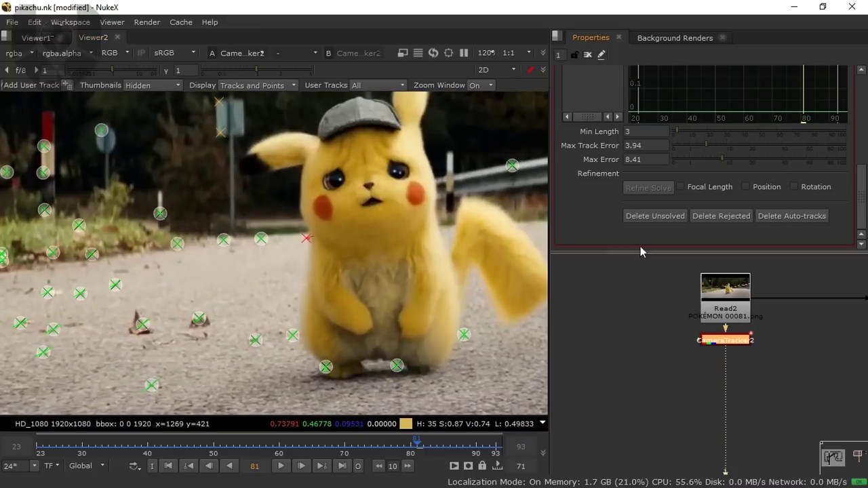
{"action": "left_click", "coordinate": [699, 218]}
{"action": "left_click", "coordinate": [406, 264]}
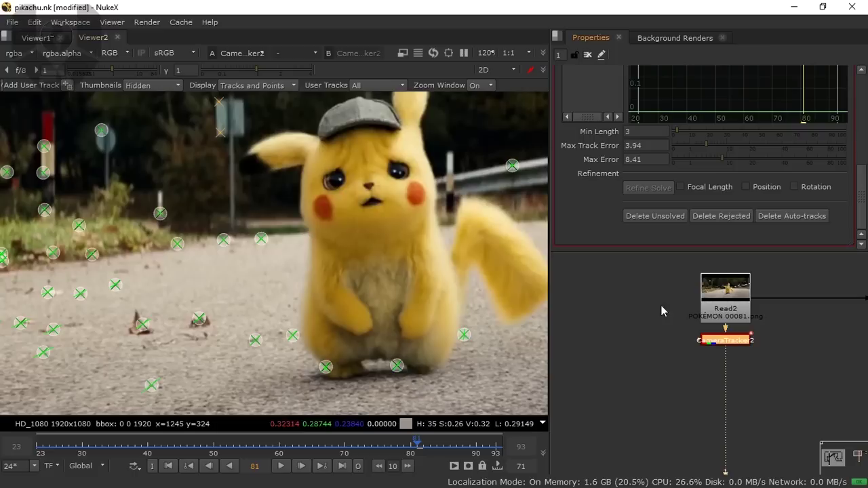
{"action": "left_click", "coordinate": [664, 217]}
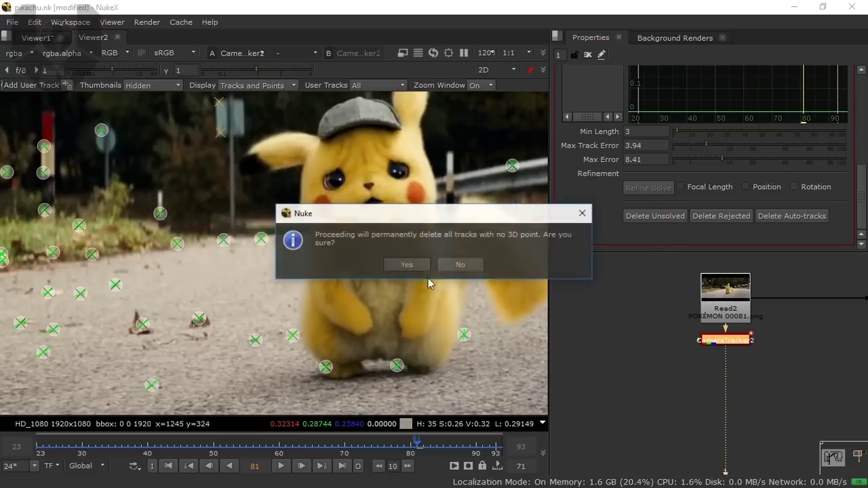
{"action": "left_click", "coordinate": [388, 265]}
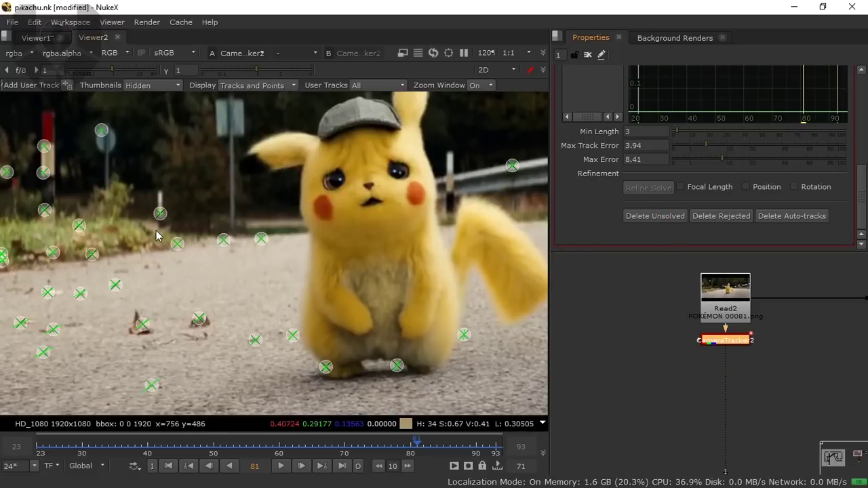
Inspect the remaining solved tracks over the footage and as a point cloud in the 3D view.
{"action": "scroll", "coordinate": [156, 236], "scroll_direction": "down", "scroll_amount": 5}
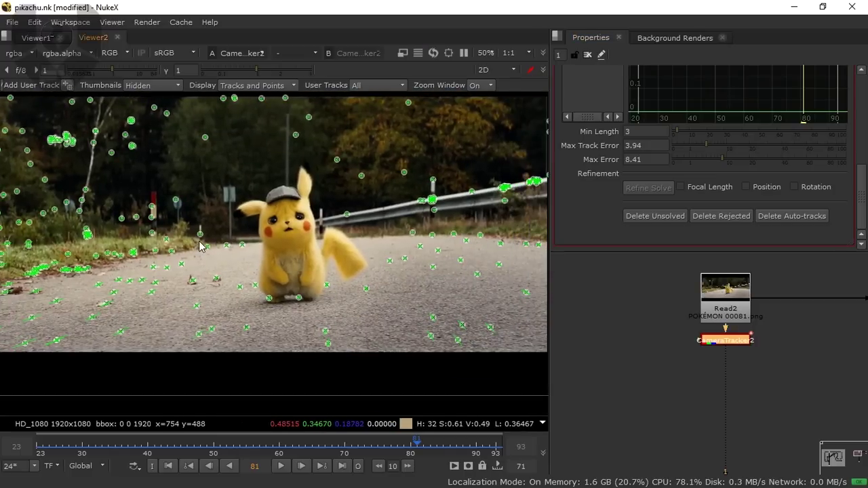
{"action": "left_click_drag", "start_coordinate": [351, 277], "coordinate": [325, 286]}
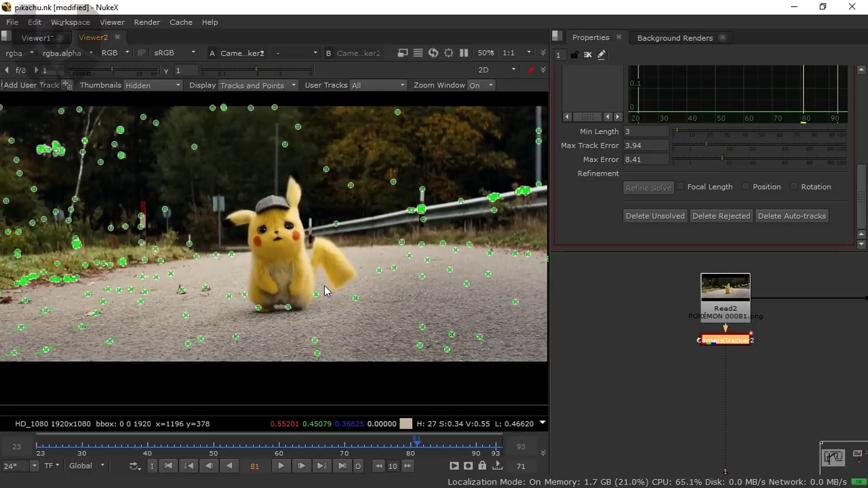
{"action": "key", "text": "Tab"}
{"action": "left_click_drag", "start_coordinate": [305, 270], "coordinate": [332, 262]}
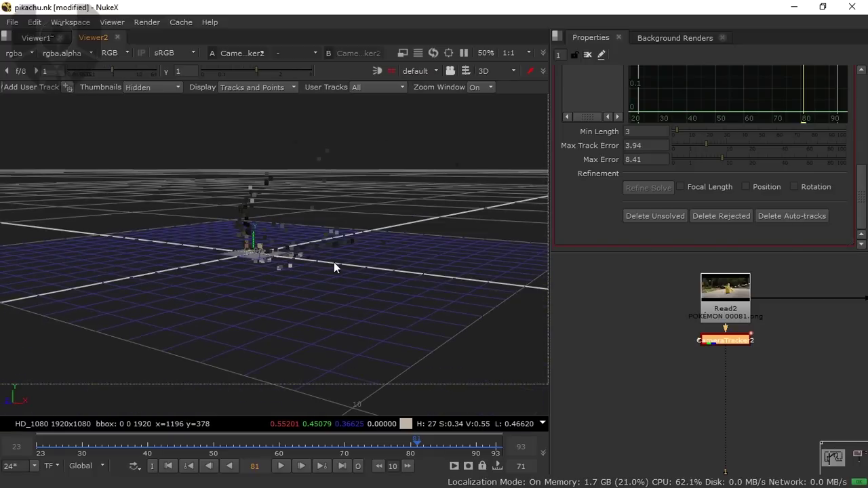
{"action": "key", "text": "Tab"}
Select the solved tracks on the near part of the road, across the foreground in front of Pikachu.
{"action": "scroll", "coordinate": [386, 336], "scroll_direction": "up", "scroll_amount": 2}
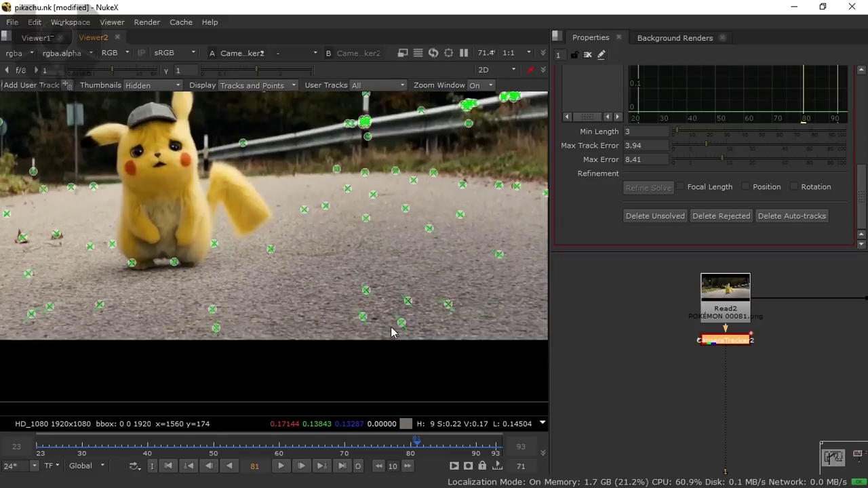
{"action": "left_click_drag", "start_coordinate": [397, 328], "coordinate": [366, 351]}
{"action": "left_click_drag", "start_coordinate": [215, 286], "coordinate": [271, 273]}
{"action": "left_click_drag", "start_coordinate": [538, 256], "coordinate": [326, 353]}
{"action": "left_click_drag", "start_coordinate": [242, 335], "coordinate": [338, 339]}
{"action": "left_click_drag", "start_coordinate": [162, 322], "coordinate": [351, 350]}
{"action": "left_click_drag", "start_coordinate": [156, 306], "coordinate": [316, 390]}
{"action": "left_click_drag", "start_coordinate": [406, 413], "coordinate": [406, 413]}
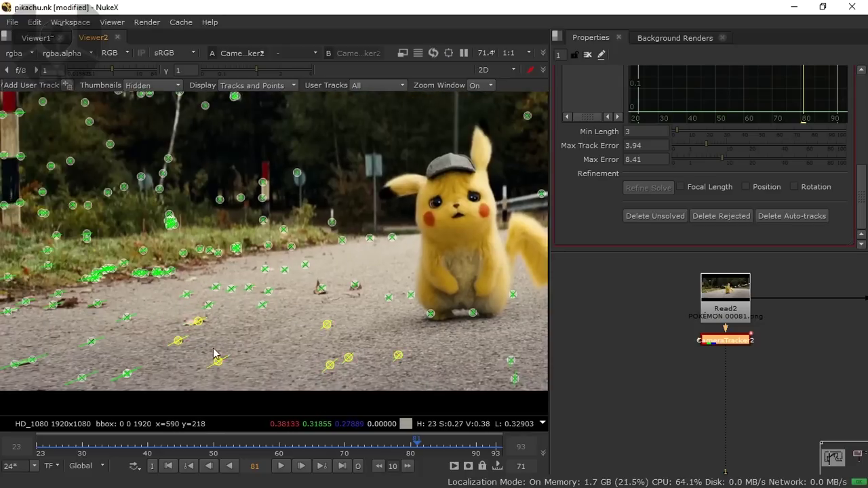
{"action": "left_click_drag", "start_coordinate": [219, 348], "coordinate": [249, 351]}
Add the road tracks to the right of Pikachu's tail to the ground track selection.
{"action": "left_click_drag", "start_coordinate": [173, 310], "coordinate": [116, 372]}
{"action": "left_click_drag", "start_coordinate": [543, 292], "coordinate": [374, 325]}
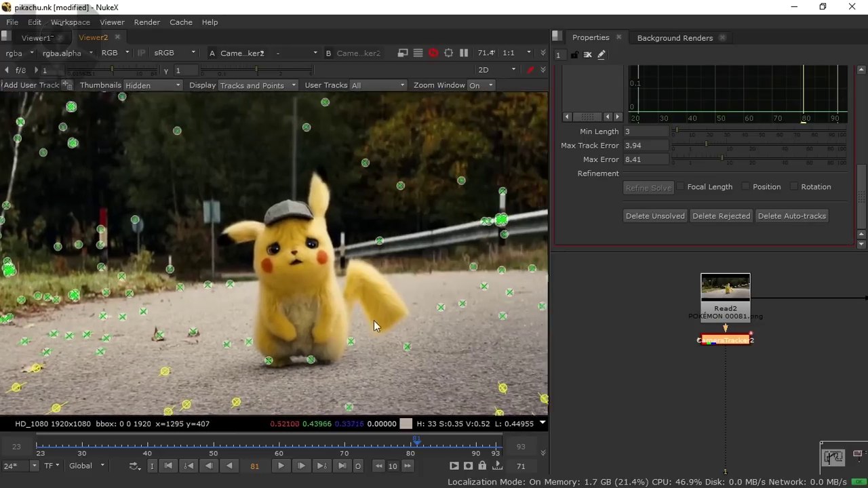
{"action": "left_click_drag", "start_coordinate": [542, 359], "coordinate": [424, 363]}
{"action": "scroll", "coordinate": [428, 366], "scroll_direction": "up", "scroll_amount": 3}
{"action": "left_click_drag", "start_coordinate": [194, 240], "coordinate": [269, 294]}
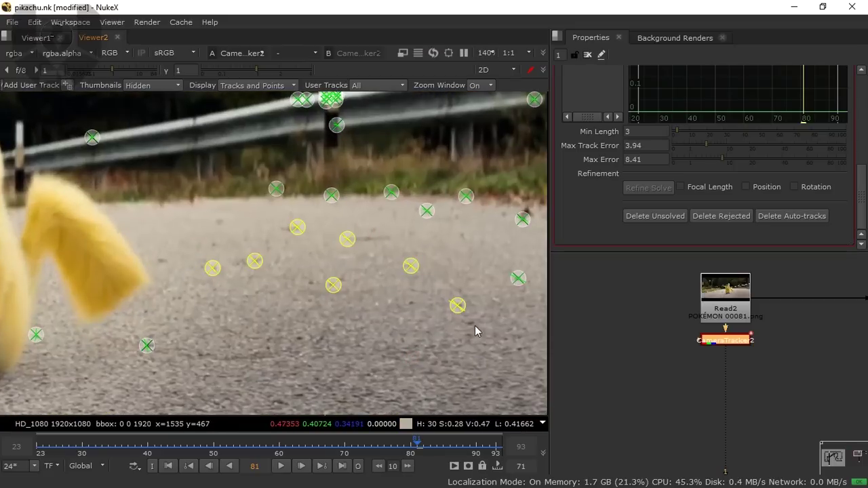
{"action": "scroll", "coordinate": [387, 318], "scroll_direction": "down", "scroll_amount": 5}
{"action": "scroll", "coordinate": [299, 284], "scroll_direction": "down", "scroll_amount": 3}
{"action": "left_click_drag", "start_coordinate": [245, 291], "coordinate": [293, 298]}
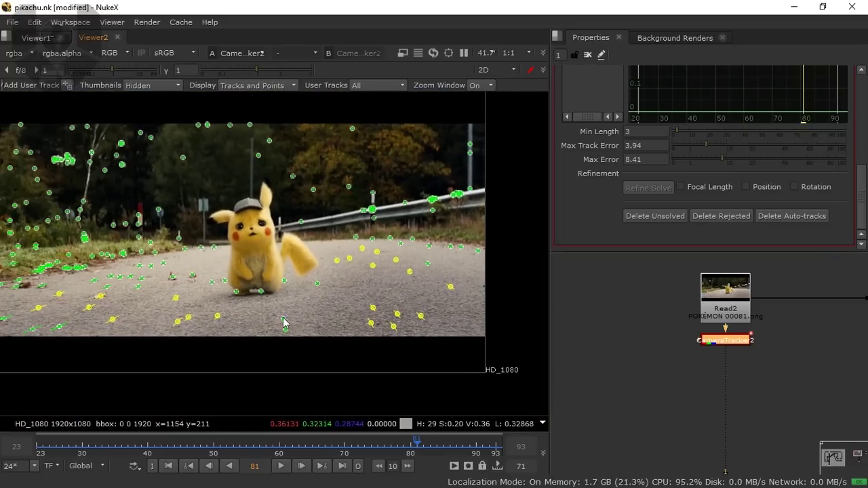
Set the ground plane to the selected road tracks.
{"action": "scroll", "coordinate": [287, 322], "scroll_direction": "up", "scroll_amount": 3}
{"action": "scroll", "coordinate": [390, 313], "scroll_direction": "up", "scroll_amount": 2}
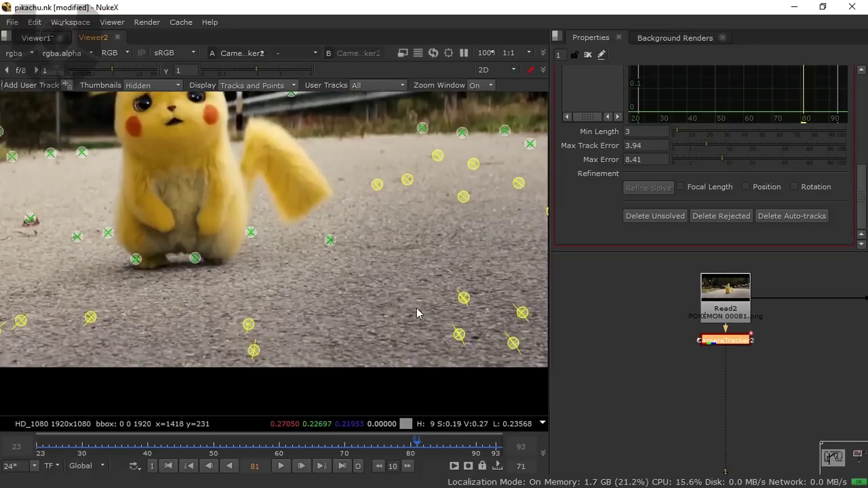
{"action": "right_click", "coordinate": [470, 299]}
{"action": "mouse_move", "coordinate": [505, 351]}
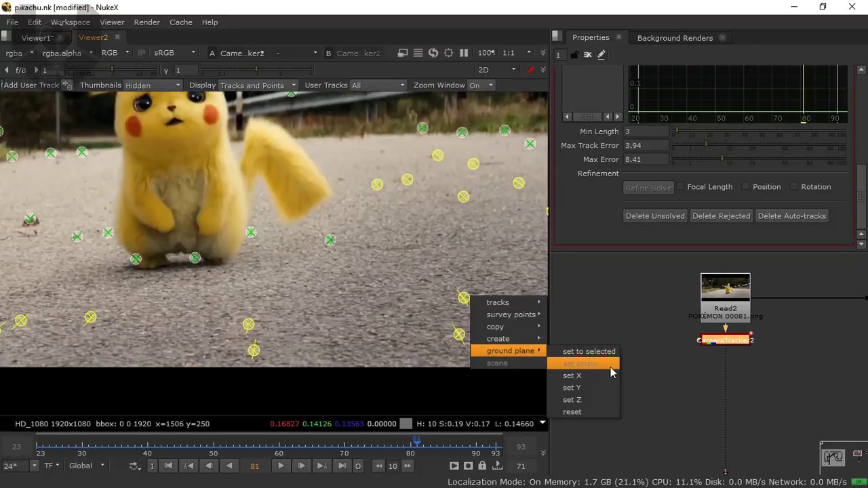
{"action": "left_click", "coordinate": [589, 351]}
{"action": "key", "text": "f"}
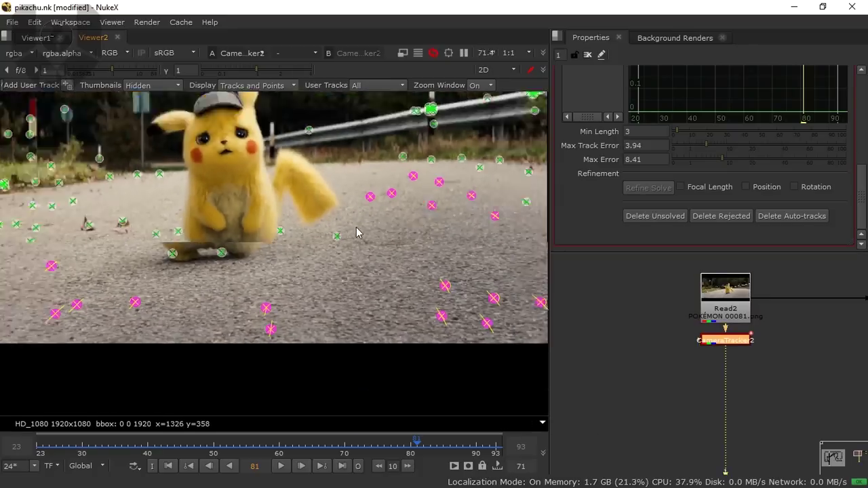
Check the ground-plane tracks over the footage and the point cloud's alignment with the grid in the 3D view.
{"action": "left_click_drag", "start_coordinate": [356, 227], "coordinate": [378, 297]}
{"action": "scroll", "coordinate": [379, 297], "scroll_direction": "up", "scroll_amount": 2}
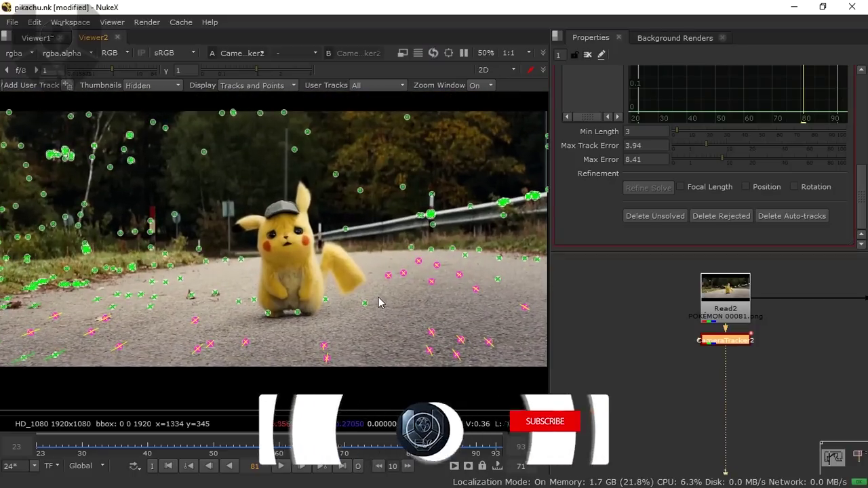
{"action": "scroll", "coordinate": [376, 318], "scroll_direction": "down", "scroll_amount": 2}
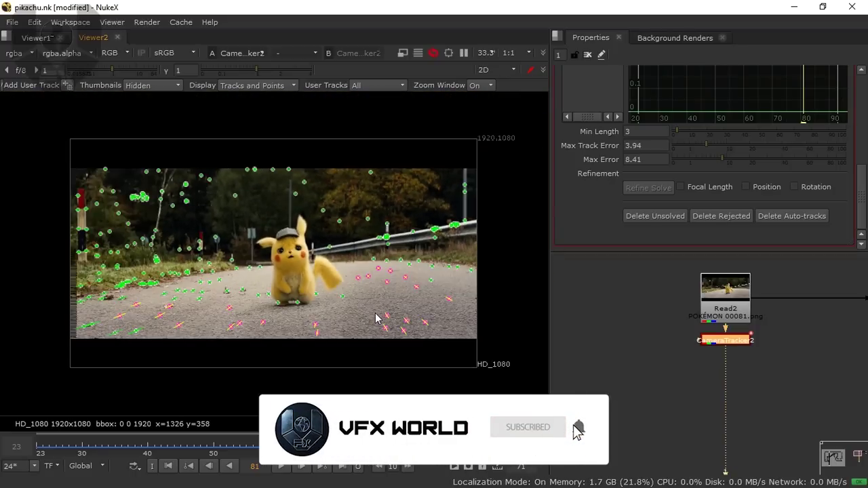
{"action": "scroll", "coordinate": [376, 318], "scroll_direction": "up", "scroll_amount": 2}
{"action": "left_click_drag", "start_coordinate": [305, 333], "coordinate": [300, 352]}
{"action": "key", "text": "Tab"}
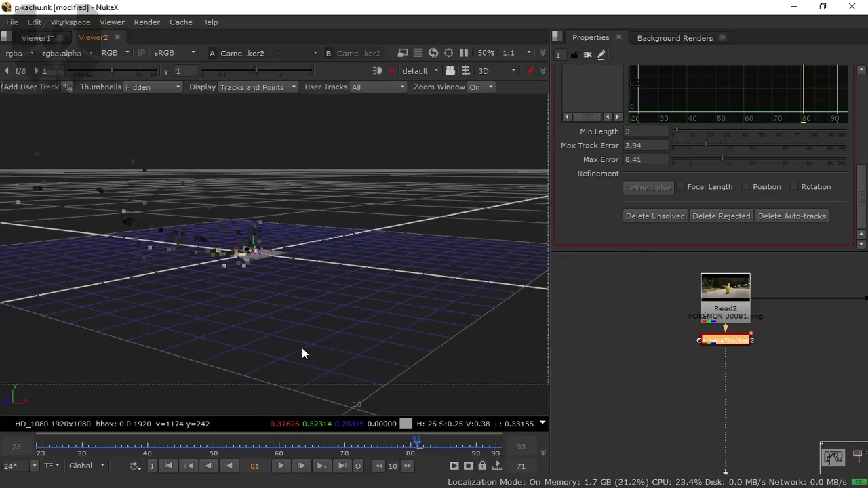
{"action": "scroll", "coordinate": [235, 220], "scroll_direction": "up", "scroll_amount": 3}
{"action": "left_click_drag", "start_coordinate": [315, 263], "coordinate": [207, 311]}
{"action": "left_click_drag", "start_coordinate": [278, 300], "coordinate": [145, 221]}
{"action": "left_click_drag", "start_coordinate": [223, 265], "coordinate": [242, 310]}
{"action": "key", "text": "Tab"}
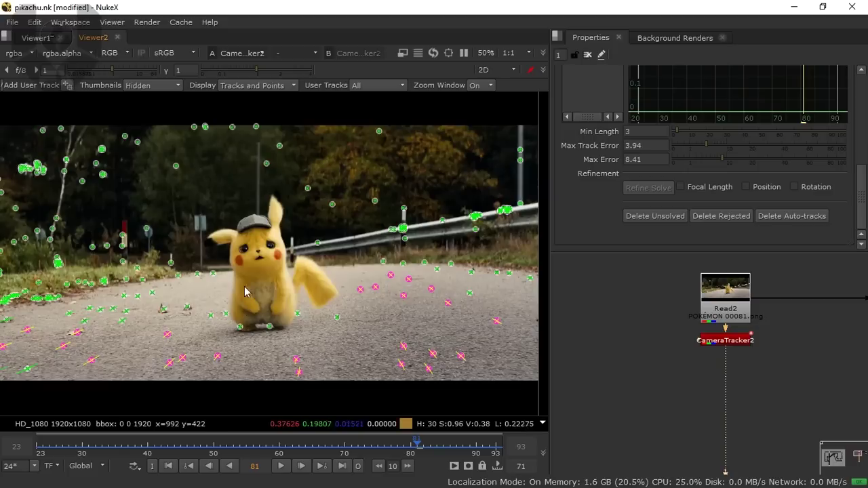
Export the camera solve from CameraTracker2 as a Scene with Link output off.
{"action": "left_click", "coordinate": [710, 341]}
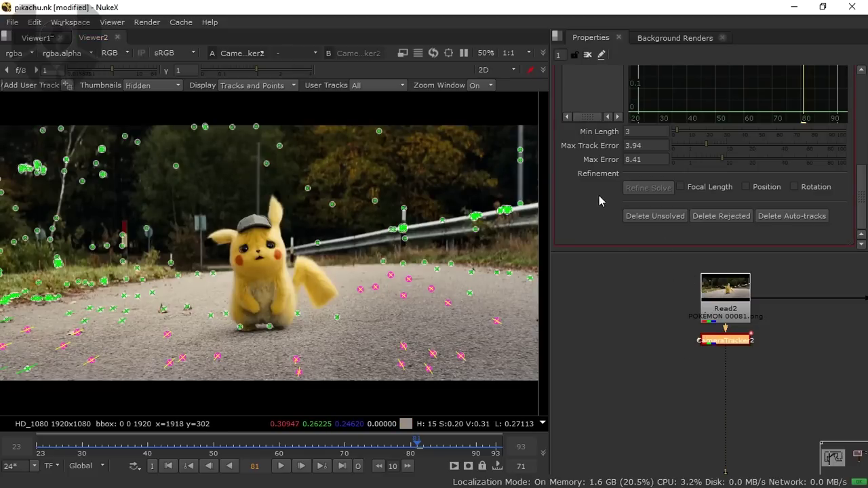
{"action": "scroll", "coordinate": [597, 190], "scroll_direction": "up", "scroll_amount": 5}
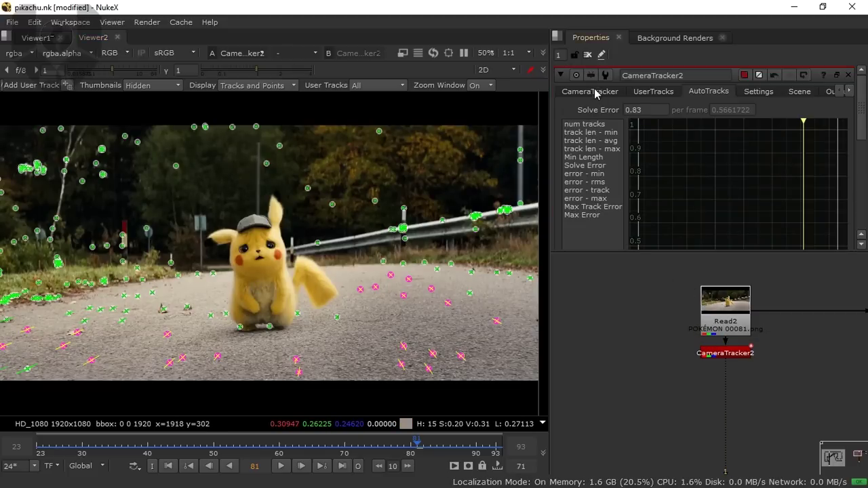
{"action": "left_click", "coordinate": [595, 91]}
{"action": "scroll", "coordinate": [590, 122], "scroll_direction": "down", "scroll_amount": 5}
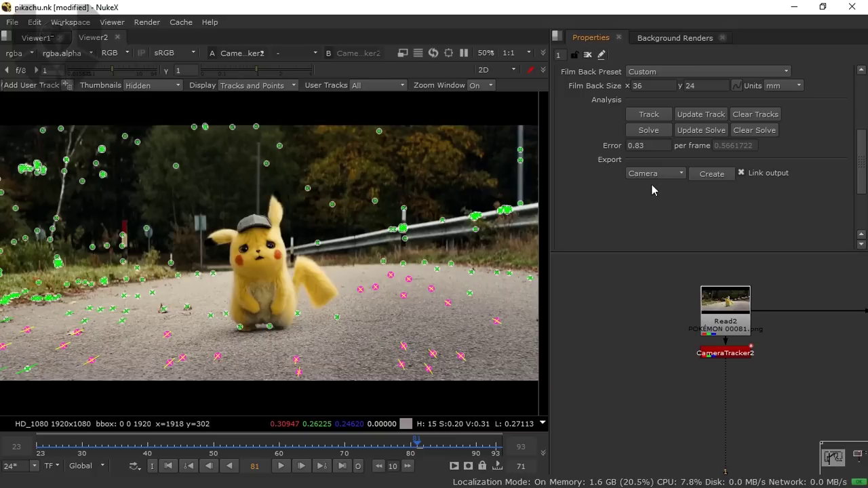
{"action": "left_click", "coordinate": [635, 174]}
{"action": "left_click", "coordinate": [653, 218]}
{"action": "left_click", "coordinate": [707, 178]}
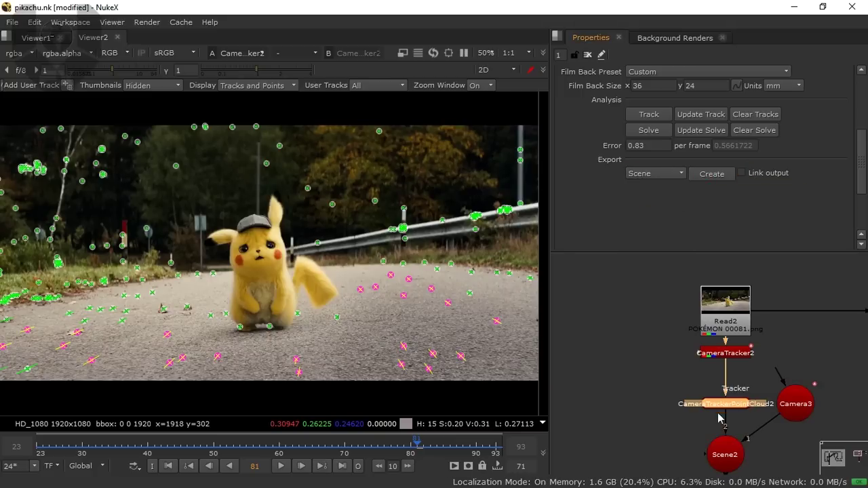
Place the Camera3 node to the left of Scene2 and show Scene2 in the viewer.
{"action": "left_click_drag", "start_coordinate": [770, 372], "coordinate": [799, 423]}
{"action": "left_click", "coordinate": [687, 354]}
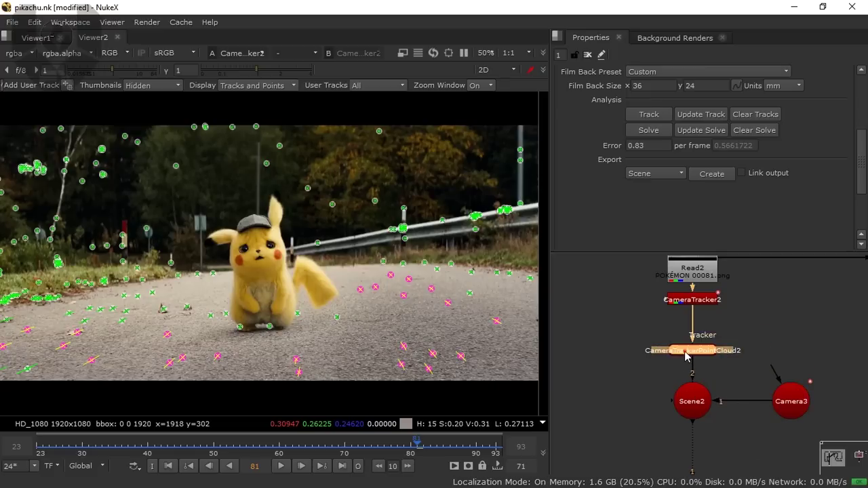
{"action": "left_click", "coordinate": [691, 405]}
{"action": "left_click_drag", "start_coordinate": [788, 415], "coordinate": [589, 415]}
{"action": "scroll", "coordinate": [621, 422], "scroll_direction": "down", "scroll_amount": 2}
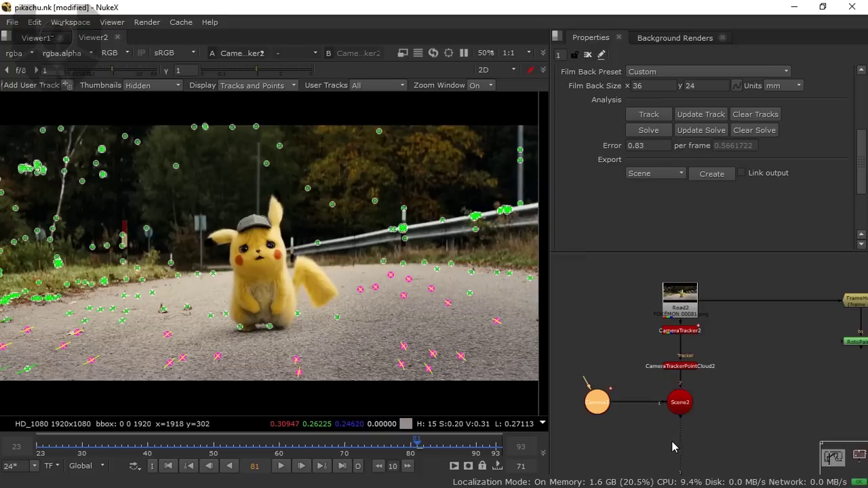
{"action": "left_click", "coordinate": [680, 402]}
{"action": "key", "text": "1"}
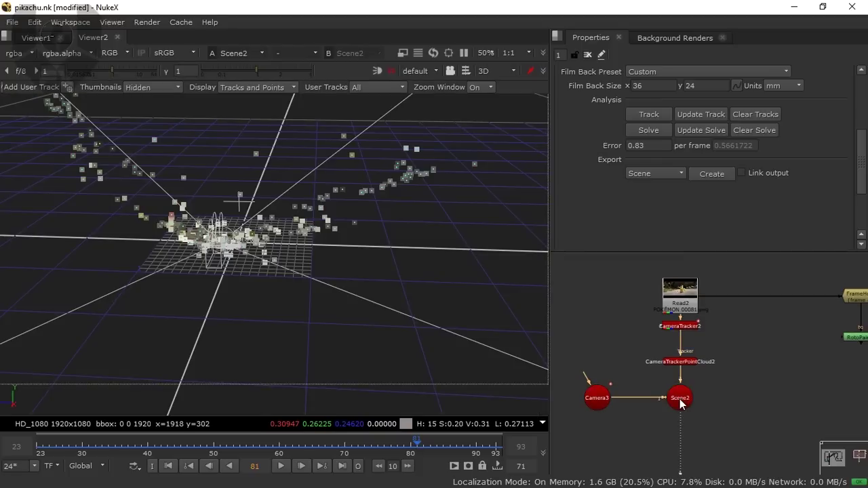
Add a ScanlineRender node below Scene2, connecting its obj/scn input to Scene2 and its cam input to Camera3.
{"action": "scroll", "coordinate": [699, 440], "scroll_direction": "up", "scroll_amount": 2}
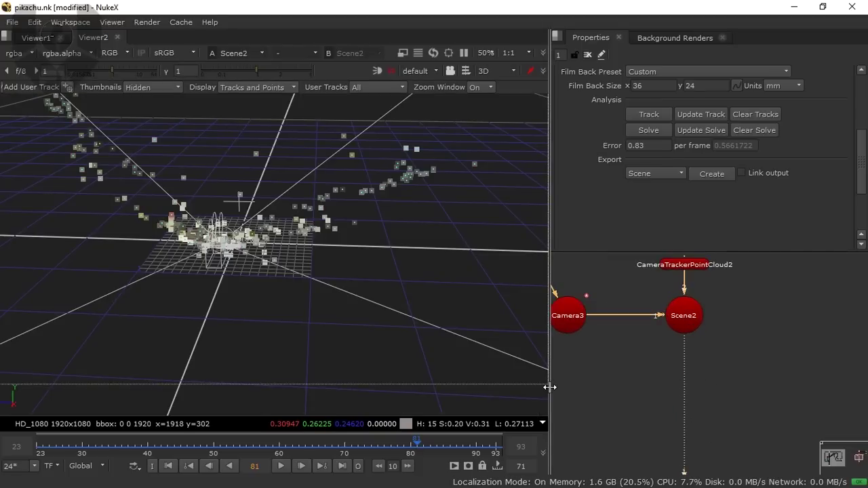
{"action": "key", "text": "Tab"}
{"action": "type", "text": "scan"}
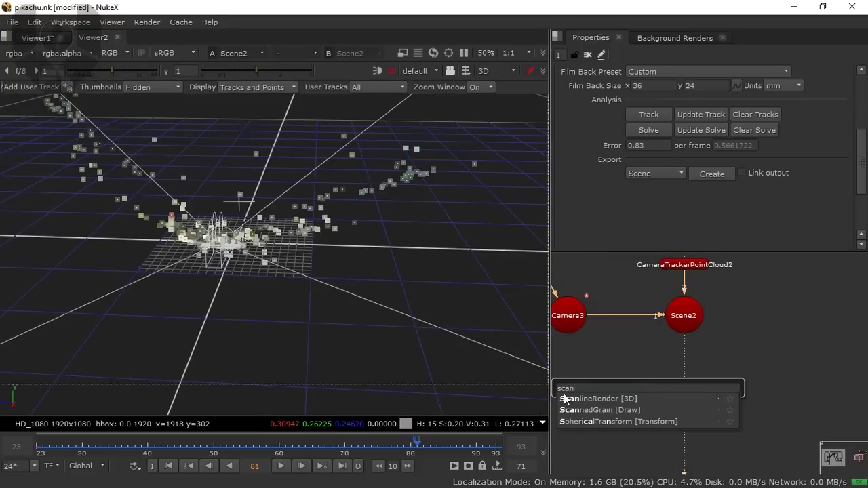
{"action": "left_click", "coordinate": [602, 399]}
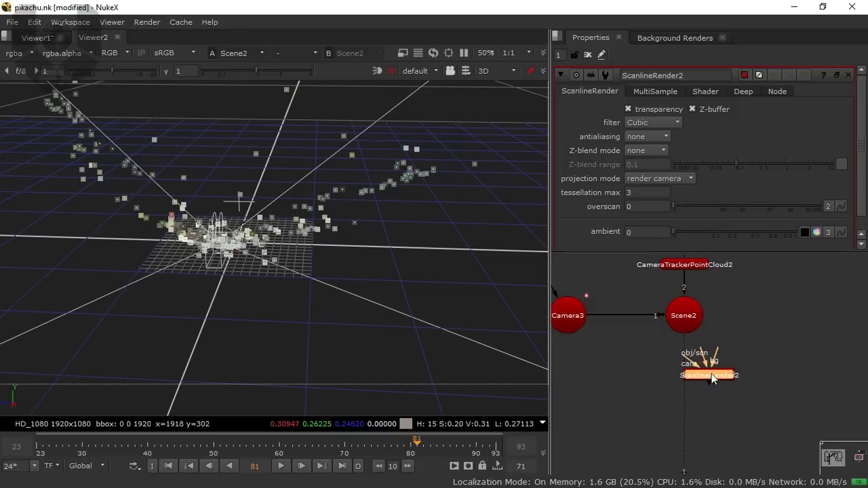
{"action": "left_click_drag", "start_coordinate": [712, 378], "coordinate": [573, 317]}
{"action": "scroll", "coordinate": [637, 374], "scroll_direction": "down", "scroll_amount": 3}
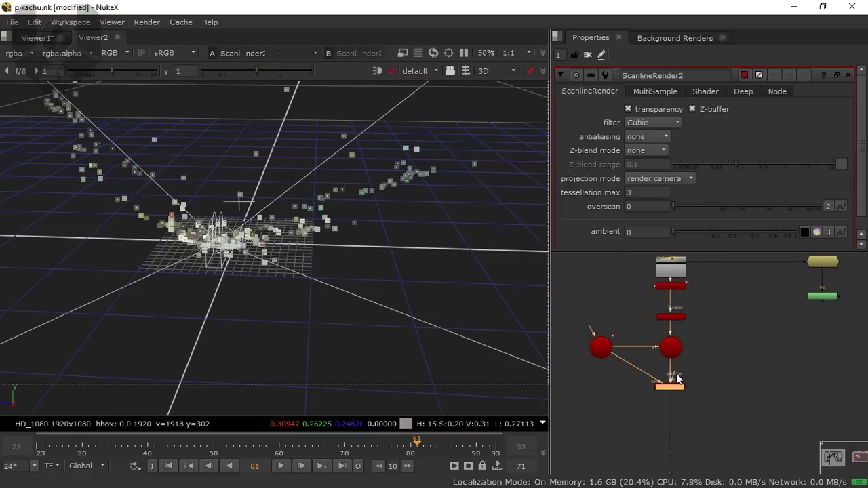
Try to insert a dot in ScanlineRender2's bg pipe where it runs behind Scene2.
{"action": "left_click_drag", "start_coordinate": [682, 270], "coordinate": [729, 277]}
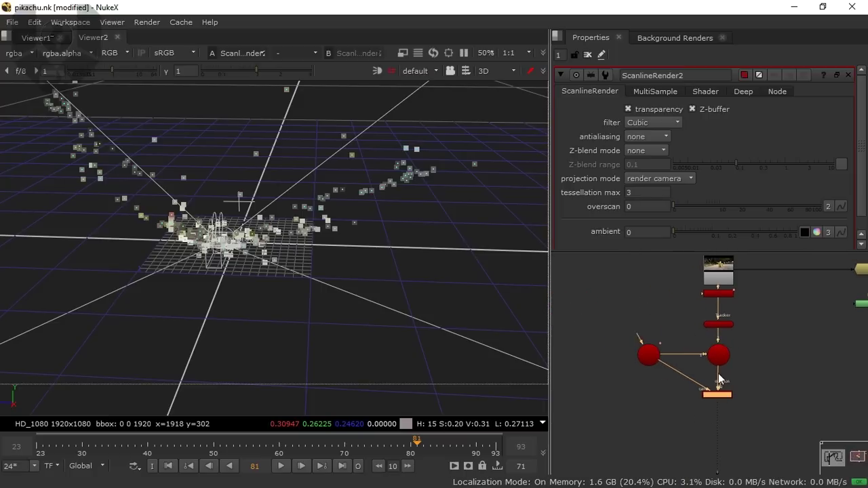
{"action": "left_click_drag", "start_coordinate": [722, 377], "coordinate": [714, 278]}
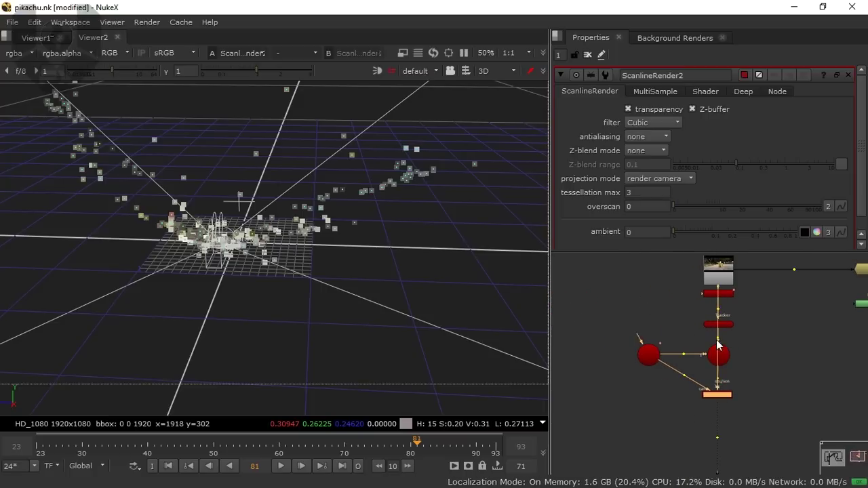
{"action": "scroll", "coordinate": [717, 341], "scroll_direction": "up", "scroll_amount": 8}
{"action": "scroll", "coordinate": [718, 378], "scroll_direction": "down", "scroll_amount": 2}
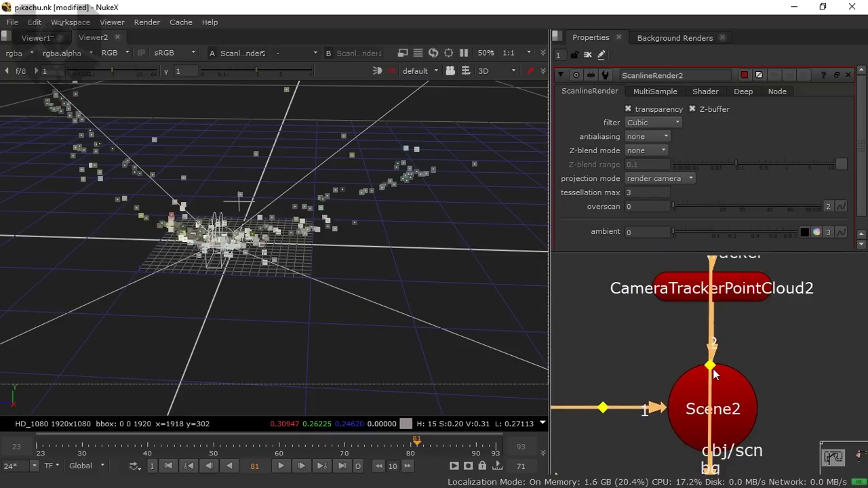
{"action": "left_click", "coordinate": [712, 367], "text": "ctrl"}
{"action": "left_click_drag", "start_coordinate": [713, 371], "coordinate": [652, 371]}
{"action": "double_click", "coordinate": [654, 375]}
{"action": "key", "text": "l"}
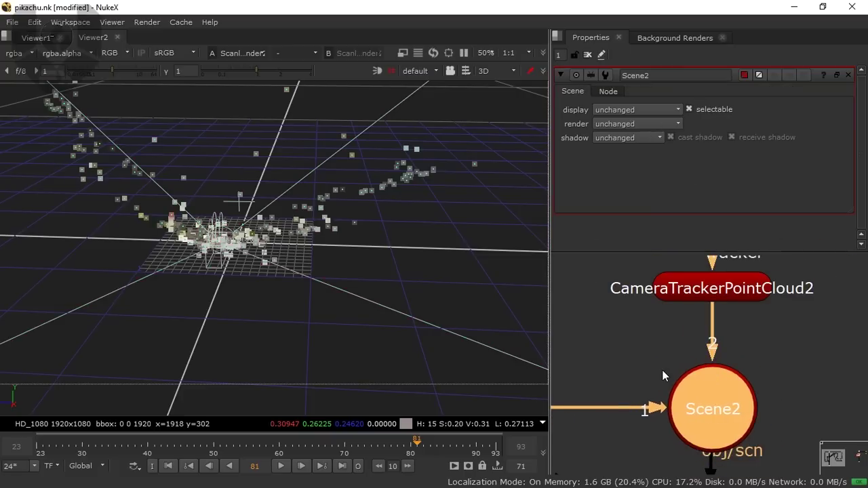
Route ScanlineRender2's bg pipe from Read2 around the camera with Dot nodes, and bend the cam pipe with a dot below Camera3.
{"action": "scroll", "coordinate": [663, 372], "scroll_direction": "down", "scroll_amount": 3}
{"action": "scroll", "coordinate": [727, 381], "scroll_direction": "down", "scroll_amount": 2}
{"action": "left_click", "coordinate": [631, 420]}
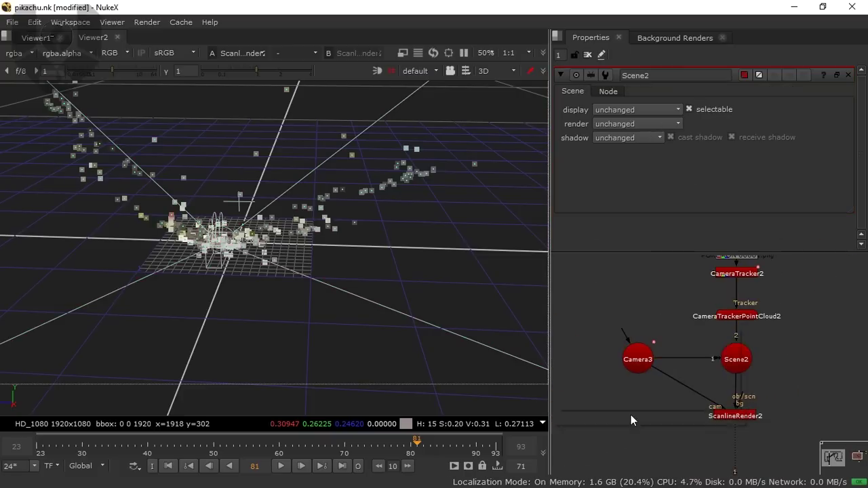
{"action": "key", "text": "Tab"}
{"action": "type", "text": "dot"}
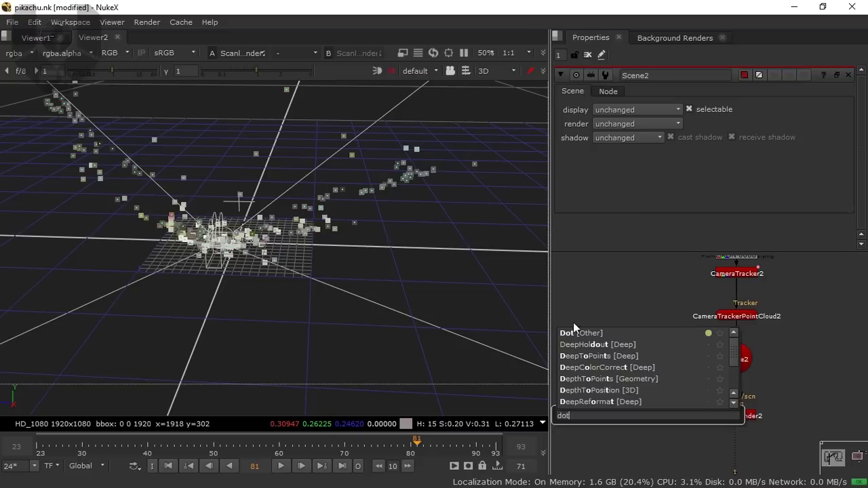
{"action": "key", "text": "Return"}
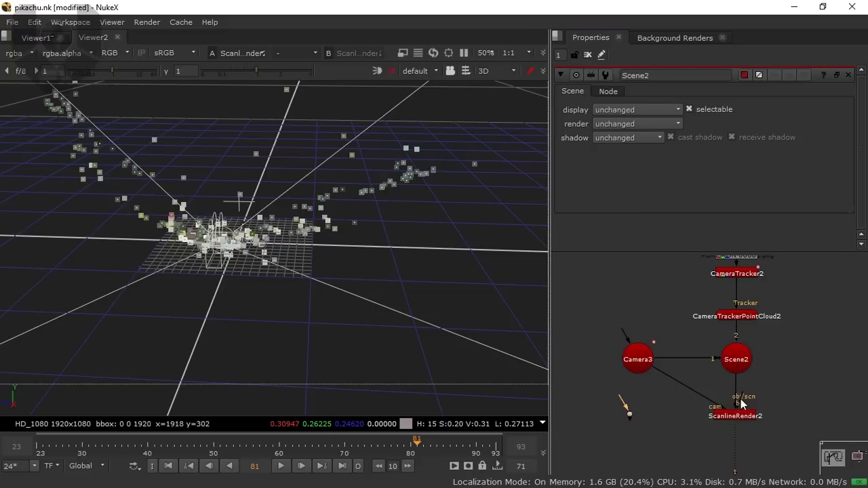
{"action": "left_click_drag", "start_coordinate": [629, 413], "coordinate": [676, 305]}
{"action": "scroll", "coordinate": [597, 402], "scroll_direction": "down", "scroll_amount": 1}
{"action": "scroll", "coordinate": [597, 400], "scroll_direction": "down", "scroll_amount": 1}
{"action": "left_click_drag", "start_coordinate": [630, 359], "coordinate": [590, 311]}
{"action": "scroll", "coordinate": [680, 416], "scroll_direction": "up", "scroll_amount": 2}
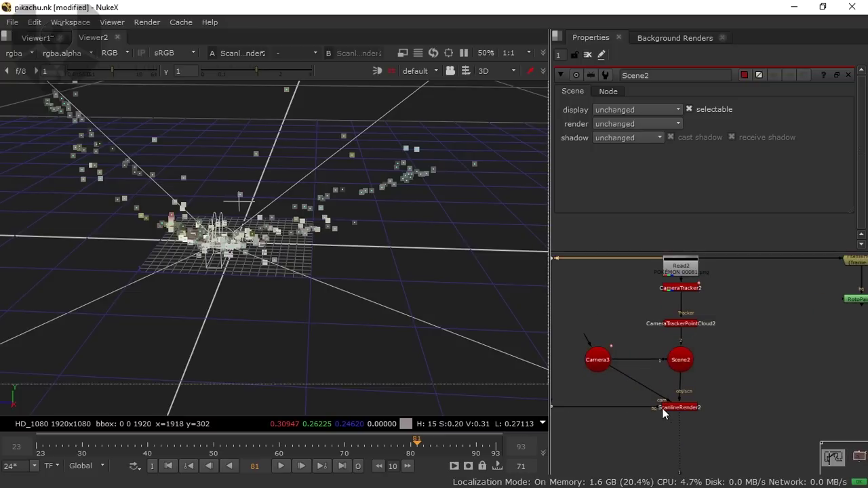
{"action": "left_click_drag", "start_coordinate": [638, 388], "coordinate": [597, 391]}
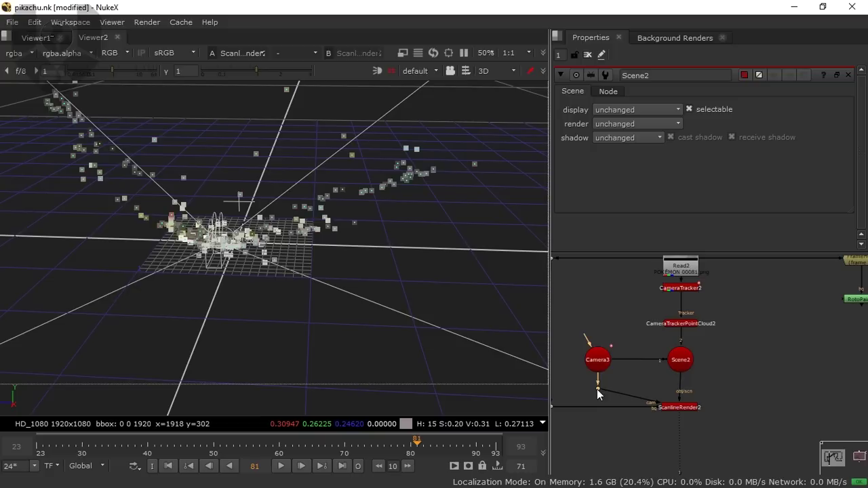
Show RotoPaint3's clean plate in the viewer, and disable RotoPaint3 to compare it with the original frame.
{"action": "left_click_drag", "start_coordinate": [764, 385], "coordinate": [690, 412]}
{"action": "scroll", "coordinate": [783, 328], "scroll_direction": "up", "scroll_amount": 2}
{"action": "left_click", "coordinate": [787, 328]}
{"action": "key", "text": "1"}
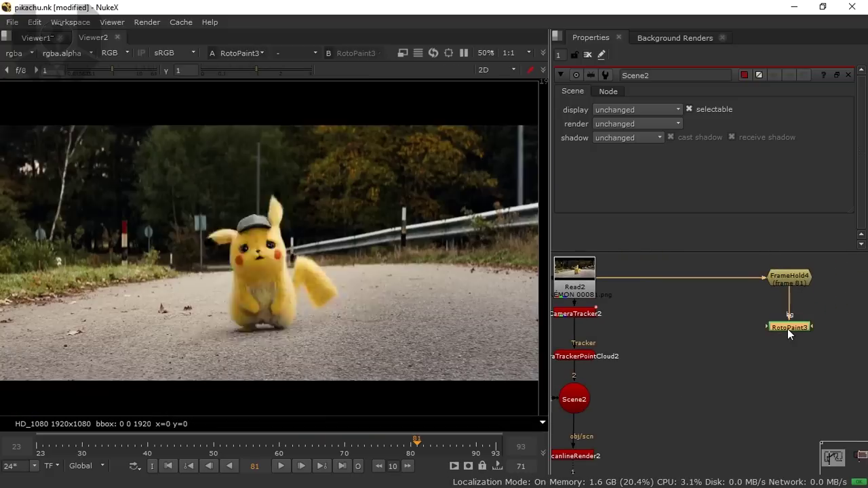
{"action": "left_click_drag", "start_coordinate": [286, 274], "coordinate": [354, 280]}
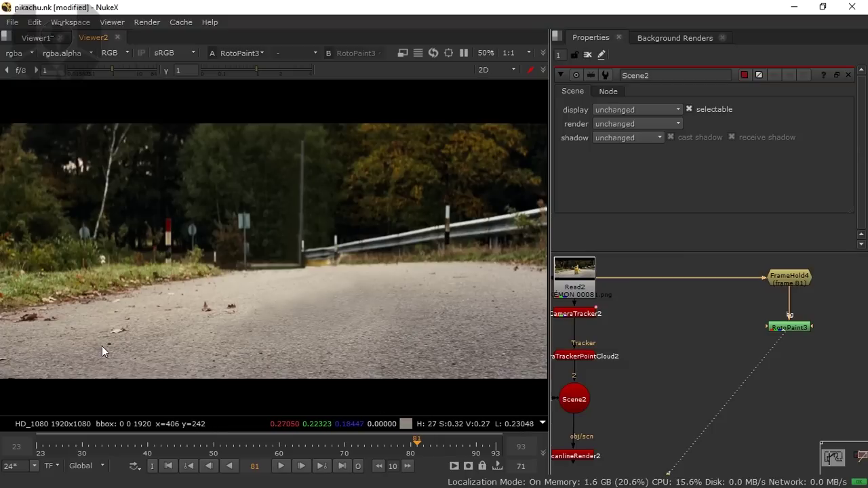
{"action": "left_click", "coordinate": [792, 327]}
{"action": "key", "text": "d"}
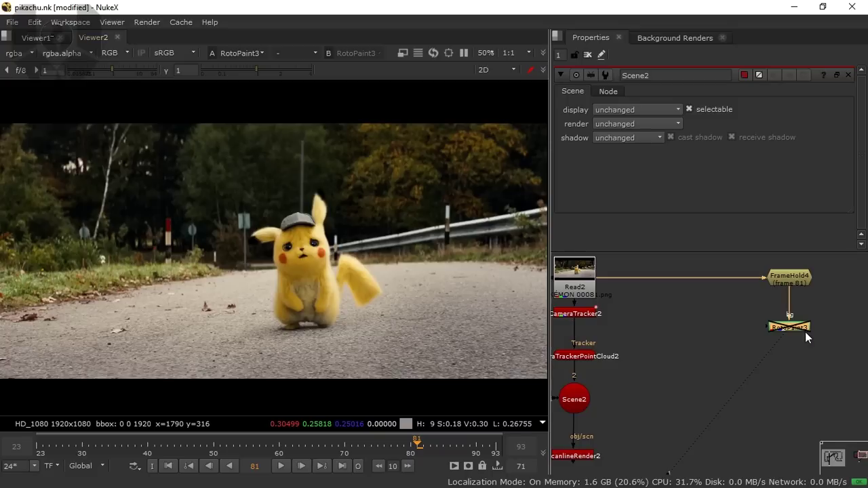
Duplicate the FrameHold4 node held at frame 81 and connect the copy below RotoPaint3.
{"action": "scroll", "coordinate": [785, 336], "scroll_direction": "up", "scroll_amount": 2}
{"action": "left_click_drag", "start_coordinate": [757, 335], "coordinate": [756, 324]}
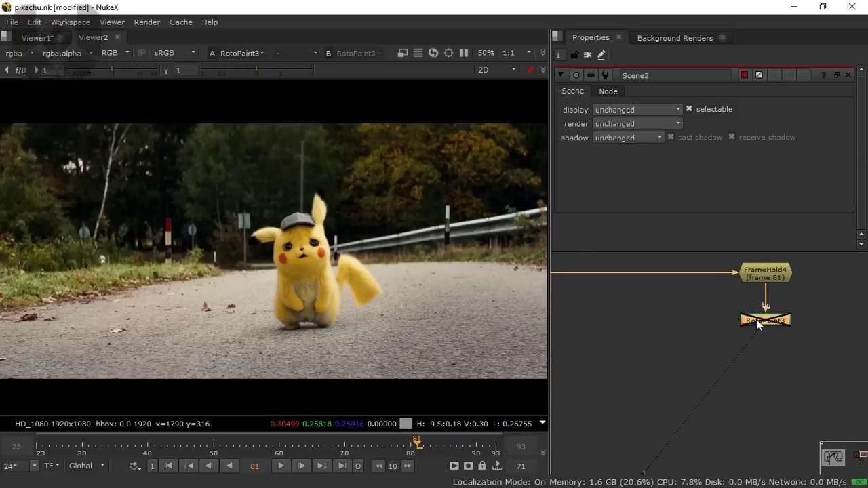
{"action": "left_click", "coordinate": [758, 281]}
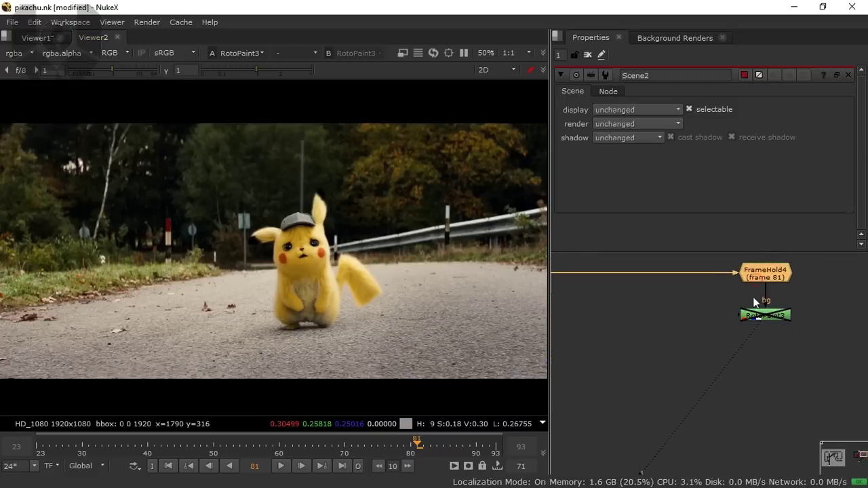
{"action": "scroll", "coordinate": [713, 376], "scroll_direction": "down", "scroll_amount": 6}
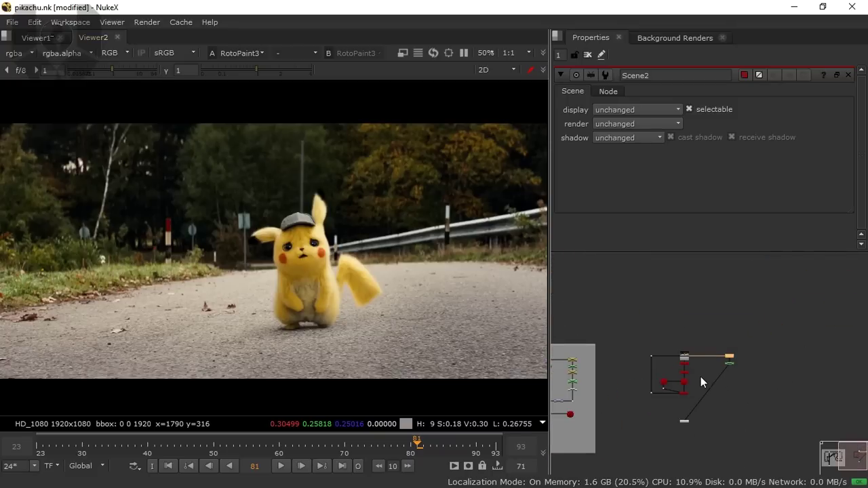
{"action": "scroll", "coordinate": [806, 323], "scroll_direction": "up", "scroll_amount": 6}
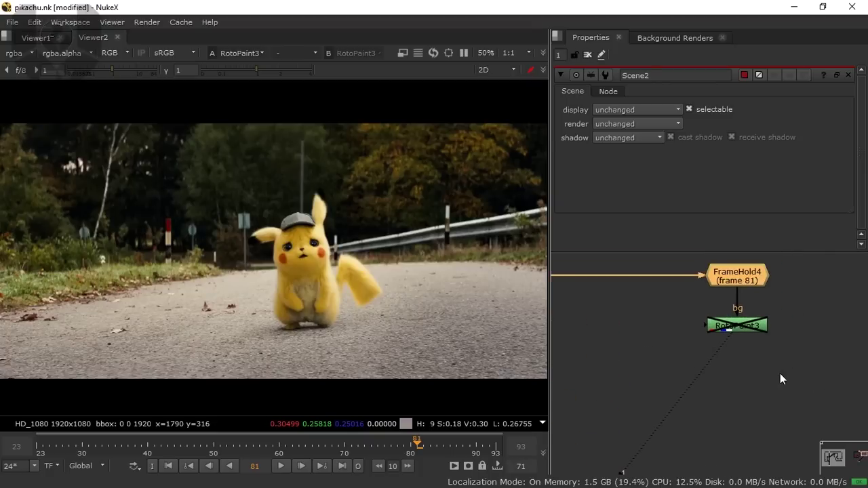
{"action": "left_click", "coordinate": [752, 365]}
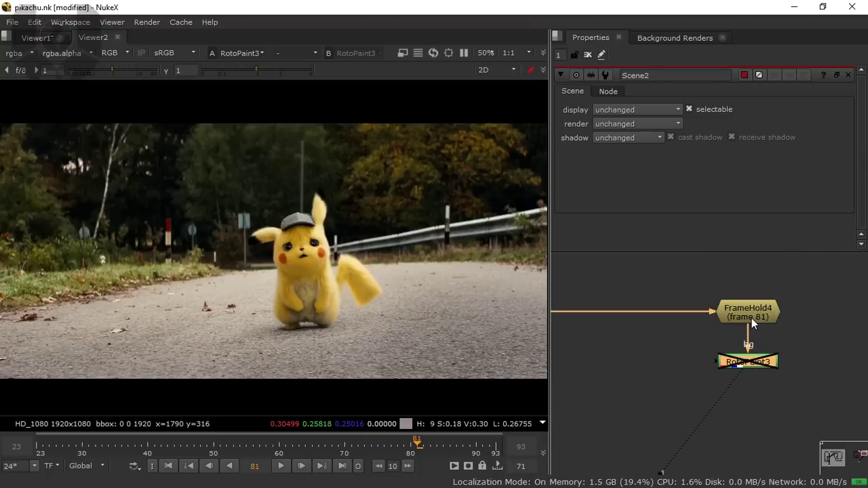
{"action": "left_click", "coordinate": [751, 318]}
{"action": "key", "text": "ctrl+v"}
{"action": "left_click_drag", "start_coordinate": [764, 346], "coordinate": [829, 386]}
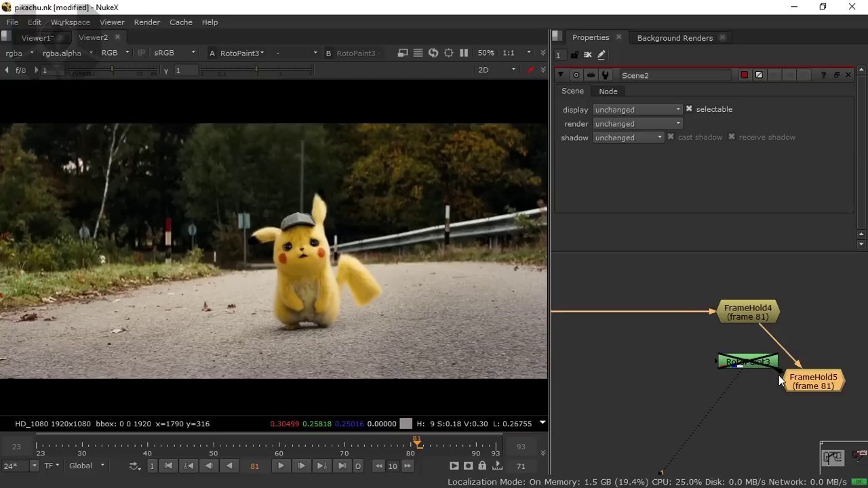
{"action": "left_click_drag", "start_coordinate": [736, 350], "coordinate": [773, 366]}
{"action": "left_click_drag", "start_coordinate": [805, 392], "coordinate": [747, 418]}
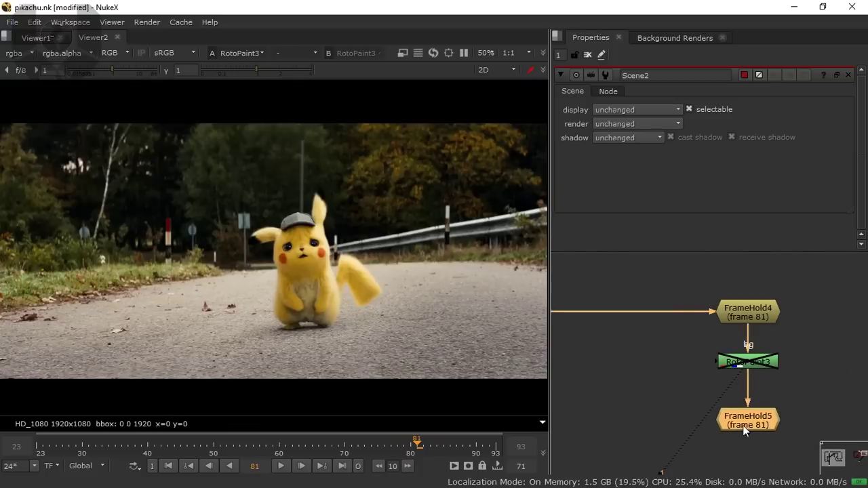
Check the lifetime type options of the Clone120 stroke in RotoPaint3.
{"action": "double_click", "coordinate": [748, 370]}
{"action": "scroll", "coordinate": [613, 215], "scroll_direction": "down", "scroll_amount": 5}
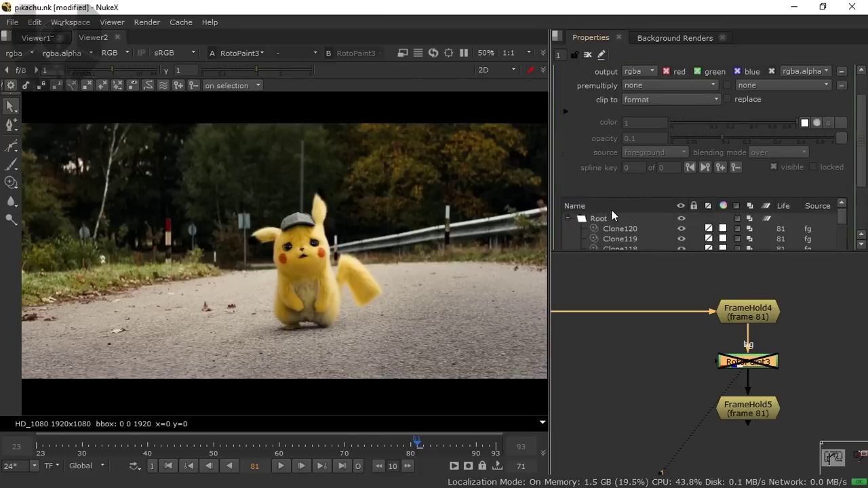
{"action": "left_click", "coordinate": [618, 192]}
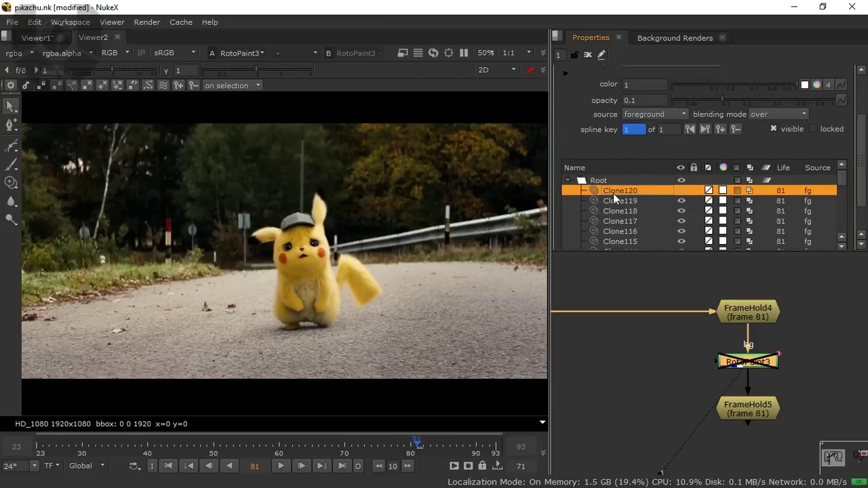
{"action": "scroll", "coordinate": [621, 144], "scroll_direction": "up", "scroll_amount": 5}
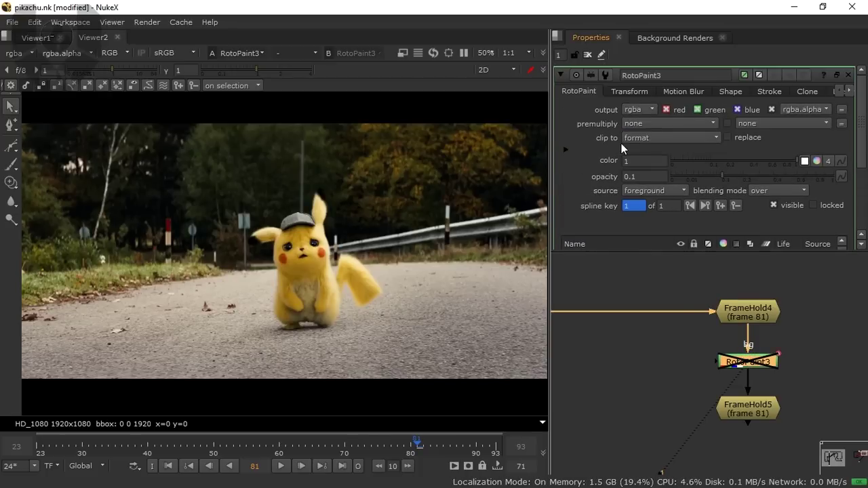
{"action": "left_click", "coordinate": [806, 90]}
{"action": "left_click", "coordinate": [830, 91]}
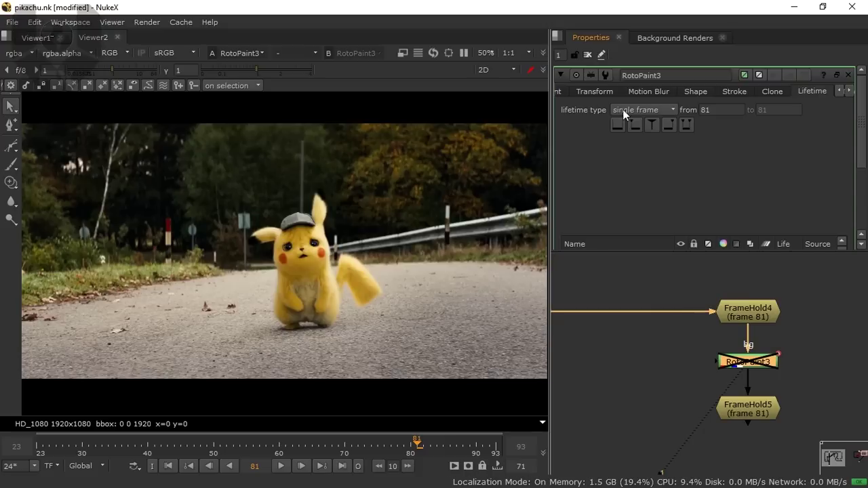
{"action": "left_click", "coordinate": [654, 108]}
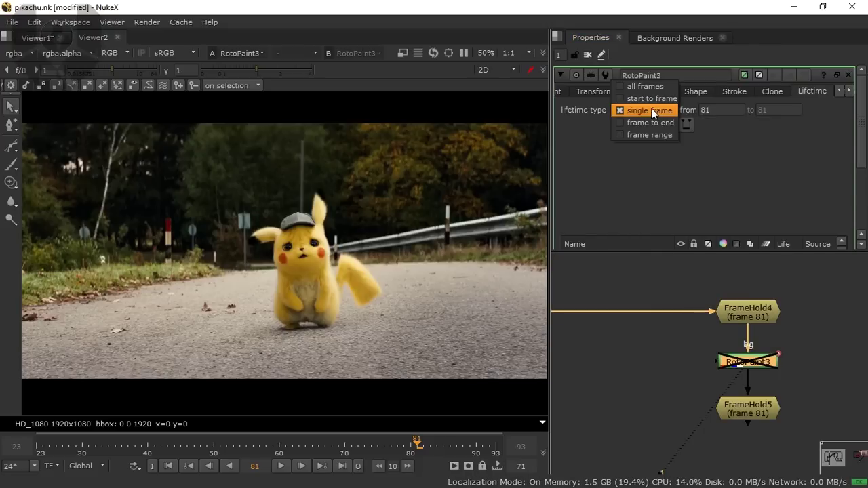
{"action": "left_click", "coordinate": [652, 173]}
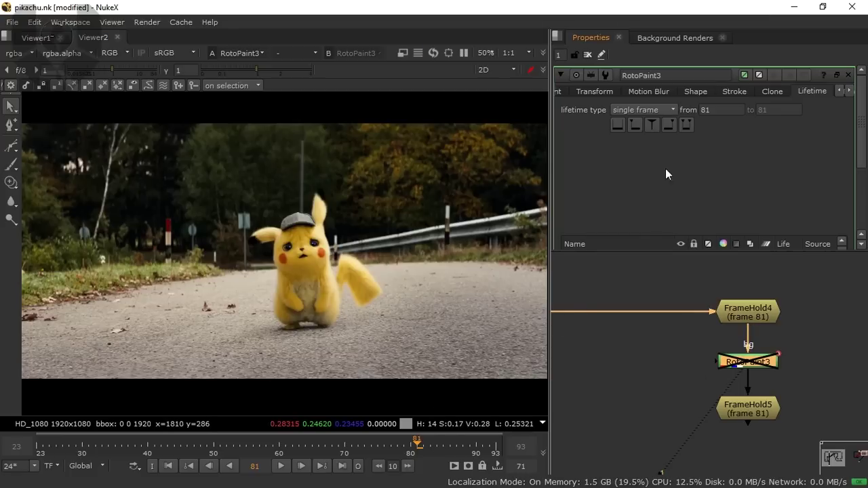
{"action": "left_click", "coordinate": [663, 110]}
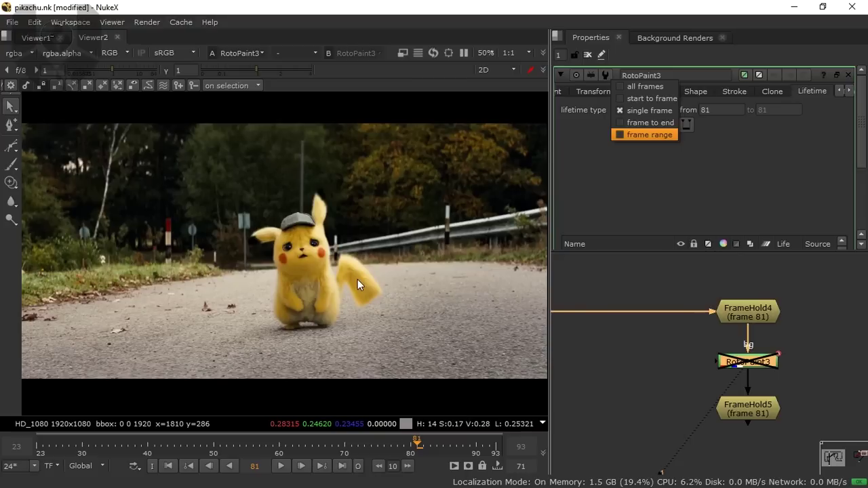
{"action": "left_click", "coordinate": [621, 176]}
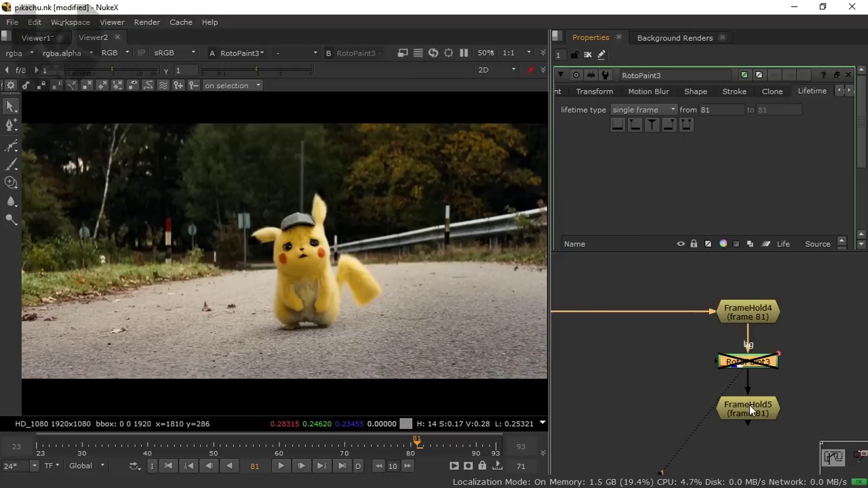
Show FrameHold5 in the viewer and re-enable RotoPaint3.
{"action": "left_click", "coordinate": [749, 405]}
{"action": "key", "text": "1"}
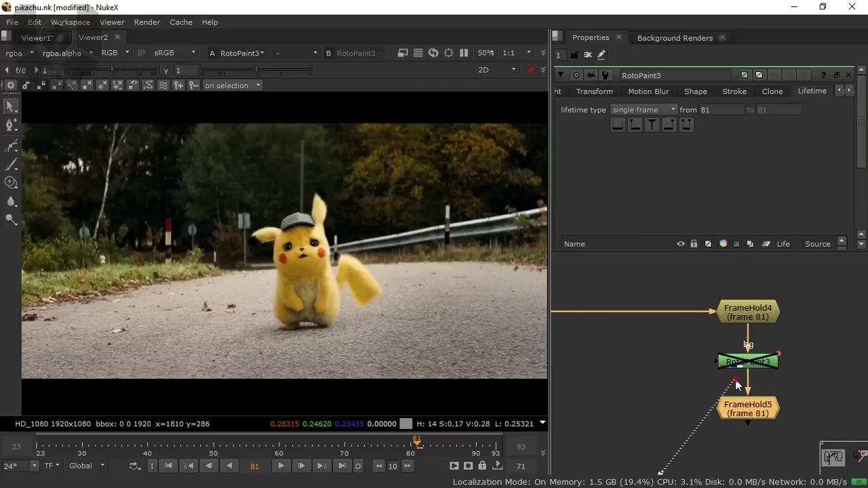
{"action": "left_click", "coordinate": [751, 366]}
{"action": "key", "text": "d"}
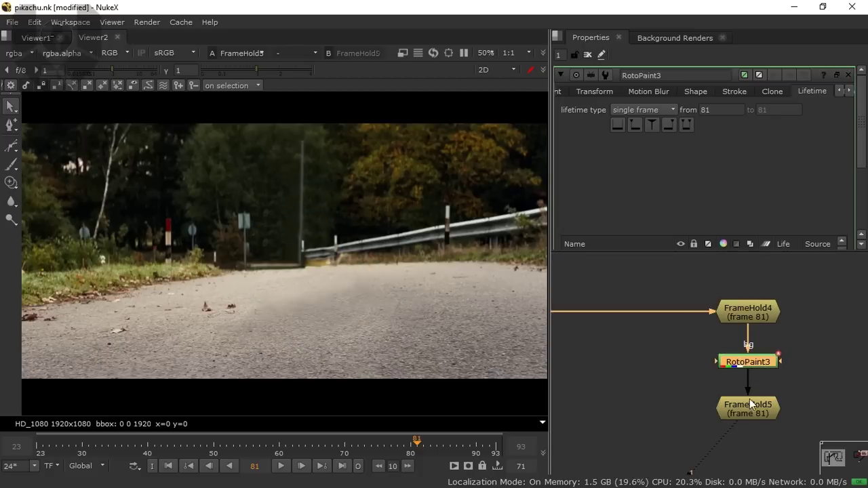
{"action": "left_click", "coordinate": [765, 364]}
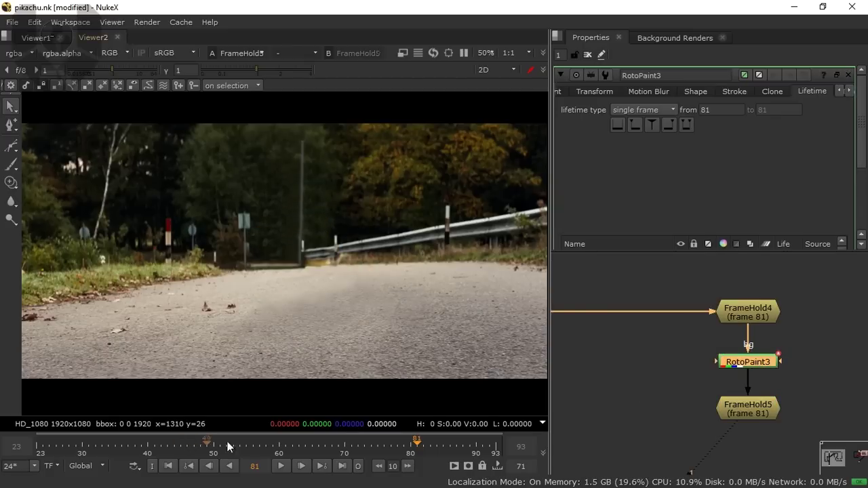
{"action": "scroll", "coordinate": [714, 365], "scroll_direction": "down", "scroll_amount": 2}
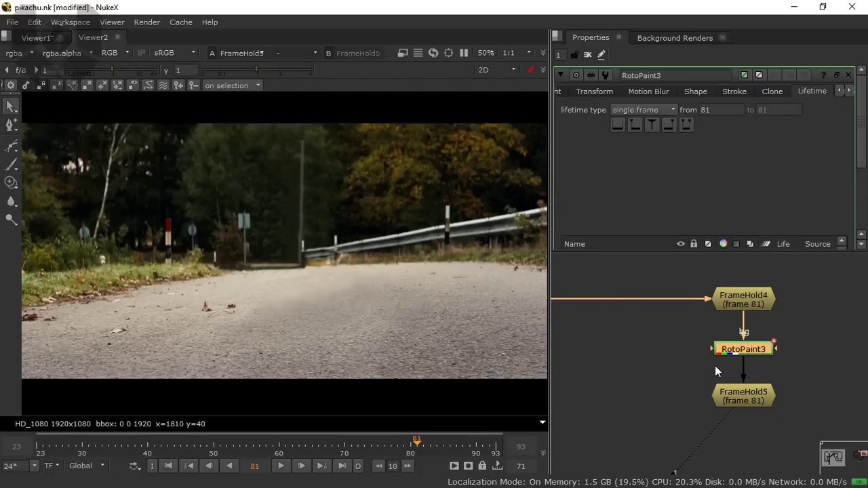
Add a Roto node directly below FrameHold5.
{"action": "left_click", "coordinate": [746, 399]}
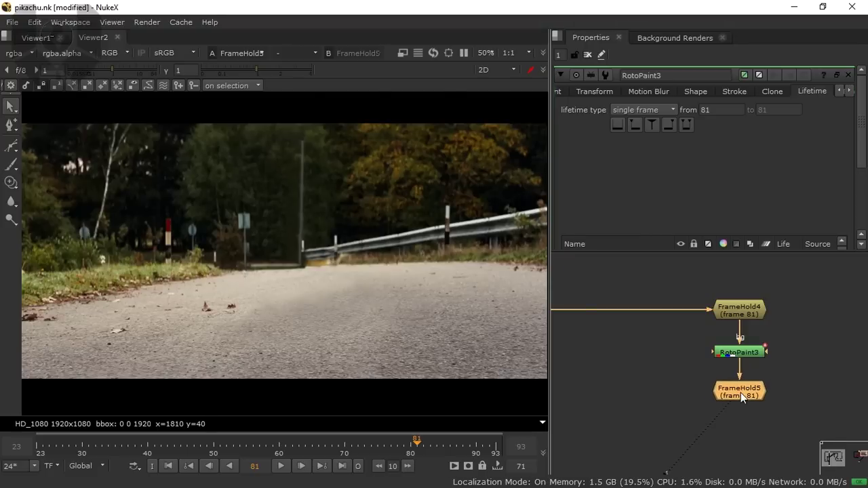
{"action": "key", "text": "o"}
{"action": "left_click_drag", "start_coordinate": [739, 425], "coordinate": [739, 438]}
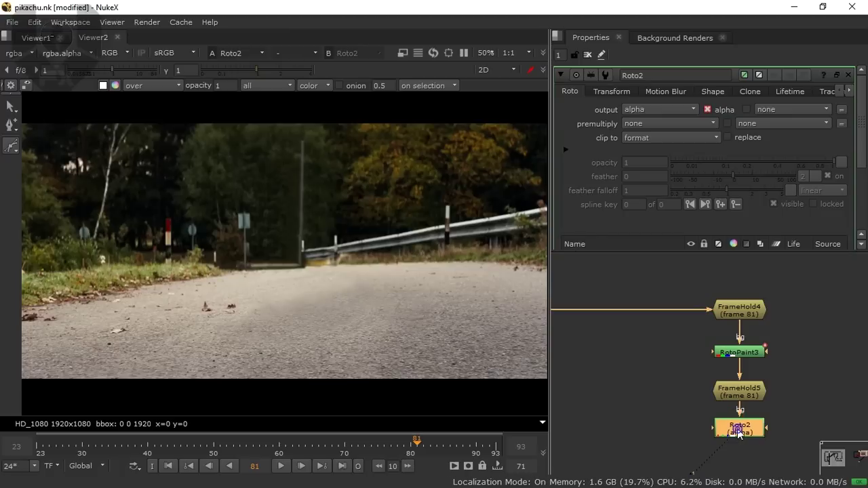
Disable RotoPaint3 to bring Pikachu back in the viewer, and frame the character closely.
{"action": "left_click", "coordinate": [755, 359]}
{"action": "key", "text": "d"}
{"action": "scroll", "coordinate": [309, 264], "scroll_direction": "up", "scroll_amount": 4}
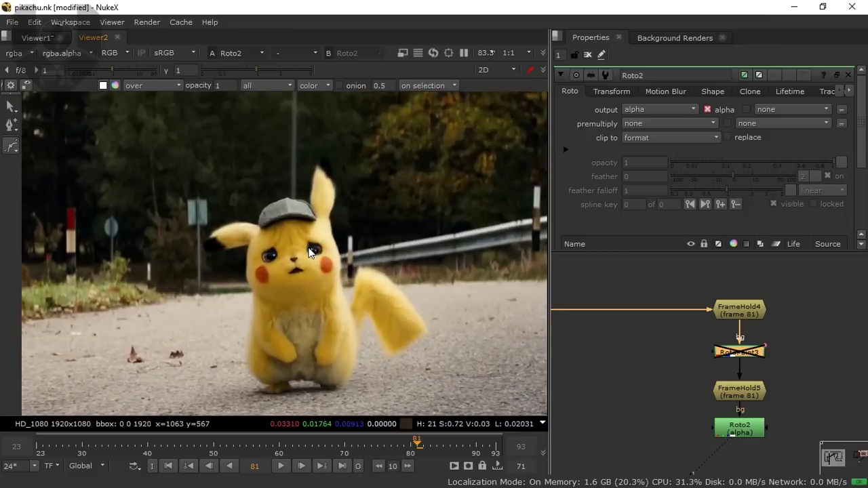
{"action": "left_click_drag", "start_coordinate": [365, 266], "coordinate": [366, 260]}
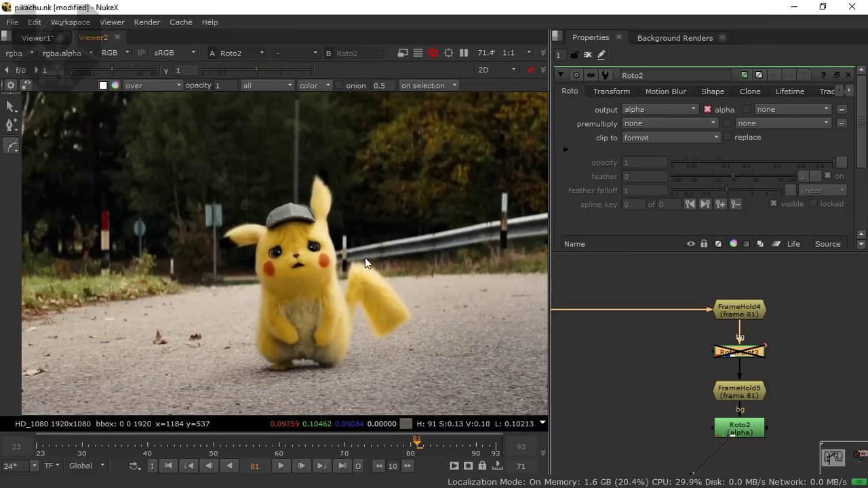
Draw a closed Roto2 shape loosely around the whole Pikachu, including ears and tail, on frame 81.
{"action": "left_click", "coordinate": [257, 146]}
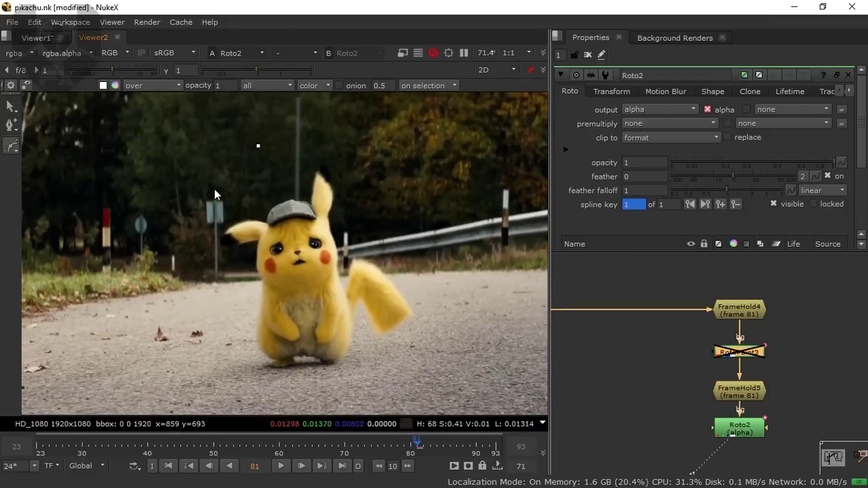
{"action": "left_click_drag", "start_coordinate": [228, 388], "coordinate": [227, 312]}
{"action": "left_click", "coordinate": [288, 335]}
{"action": "left_click", "coordinate": [431, 318]}
{"action": "left_click", "coordinate": [440, 216]}
{"action": "left_click", "coordinate": [442, 146]}
{"action": "mouse_move", "coordinate": [443, 147]}
{"action": "left_mouse_down"}
{"action": "mouse_move", "coordinate": [421, 231]}
{"action": "mouse_move", "coordinate": [412, 219]}
{"action": "left_mouse_up"}
{"action": "left_click", "coordinate": [363, 157]}
{"action": "left_click", "coordinate": [282, 130]}
{"action": "left_click", "coordinate": [227, 142]}
{"action": "scroll", "coordinate": [258, 176], "scroll_direction": "down", "scroll_amount": 2}
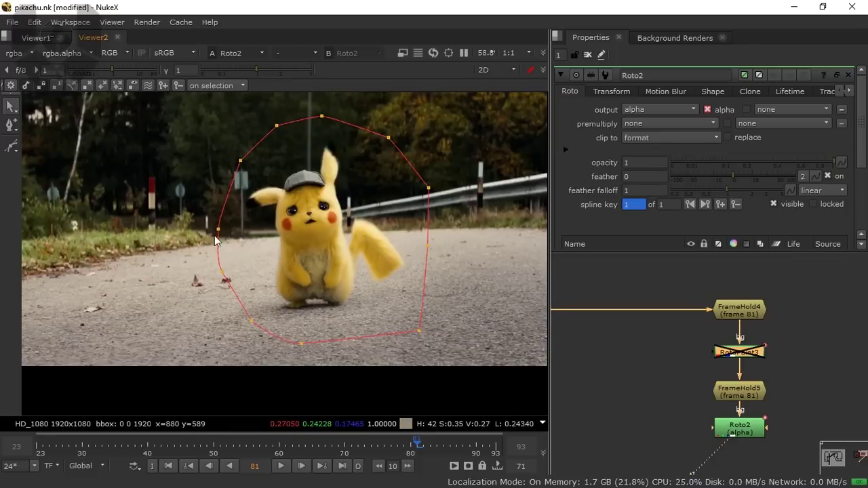
Widen the roto outline by moving its left-side points outward and its upper points farther from Pikachu's head.
{"action": "left_click_drag", "start_coordinate": [179, 161], "coordinate": [335, 391]}
{"action": "left_click_drag", "start_coordinate": [222, 233], "coordinate": [196, 232]}
{"action": "left_click_drag", "start_coordinate": [276, 125], "coordinate": [254, 118]}
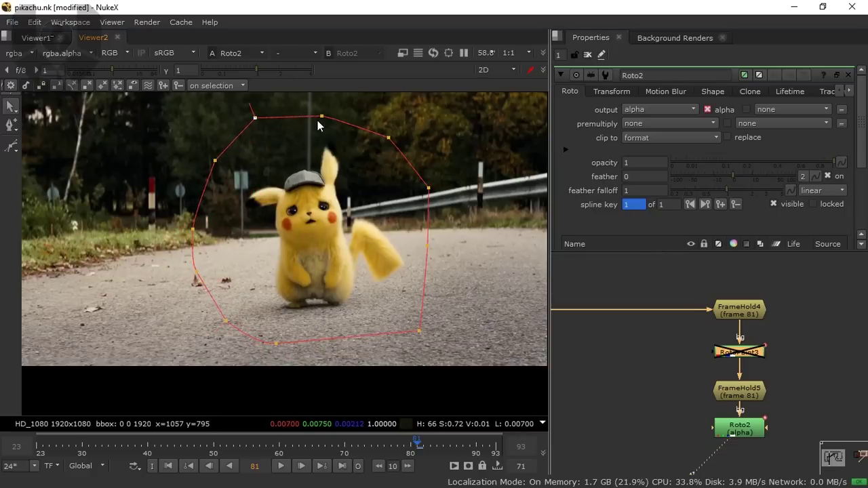
{"action": "left_click_drag", "start_coordinate": [322, 119], "coordinate": [324, 103]}
{"action": "left_click_drag", "start_coordinate": [384, 138], "coordinate": [394, 130]}
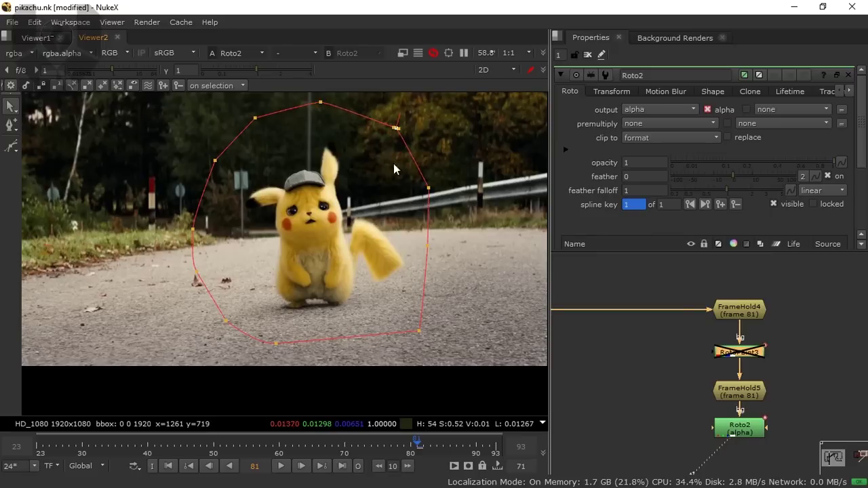
{"action": "left_click", "coordinate": [422, 327]}
Smooth all points of the roto shape, and even out its curve by adjusting the lower-right and right-side points.
{"action": "left_click_drag", "start_coordinate": [482, 358], "coordinate": [181, 94]}
{"action": "left_click", "coordinate": [134, 86]}
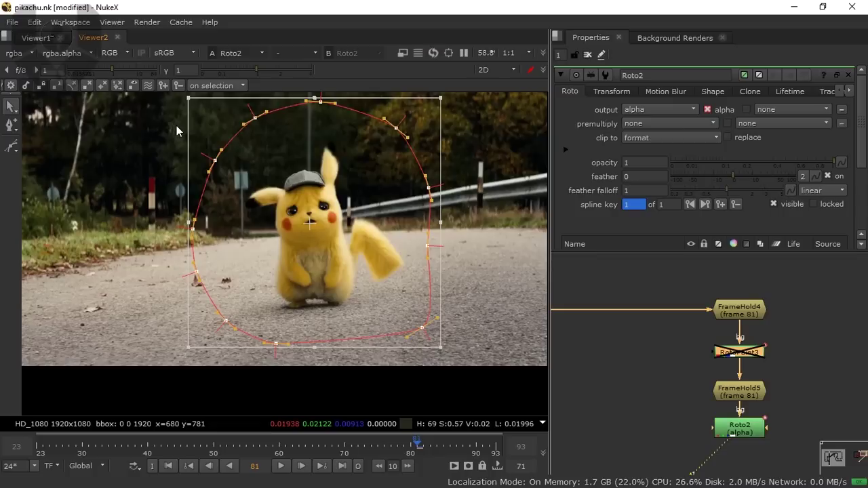
{"action": "left_click", "coordinate": [531, 285]}
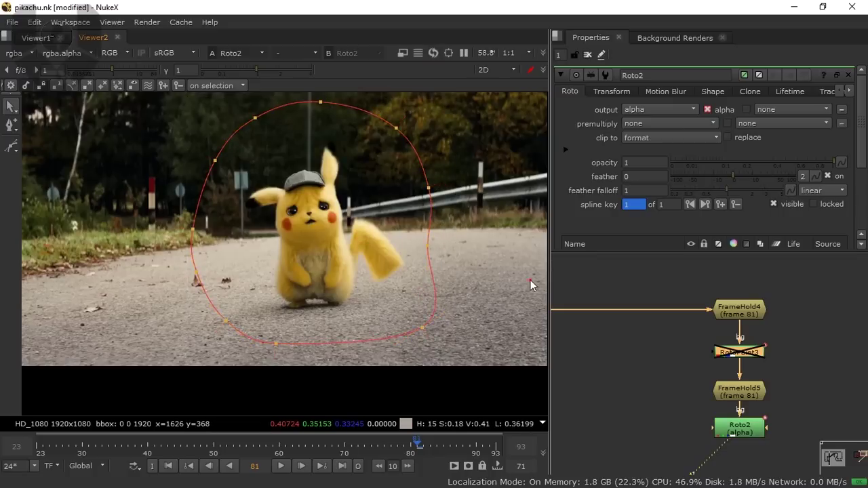
{"action": "left_click_drag", "start_coordinate": [422, 328], "coordinate": [405, 331]}
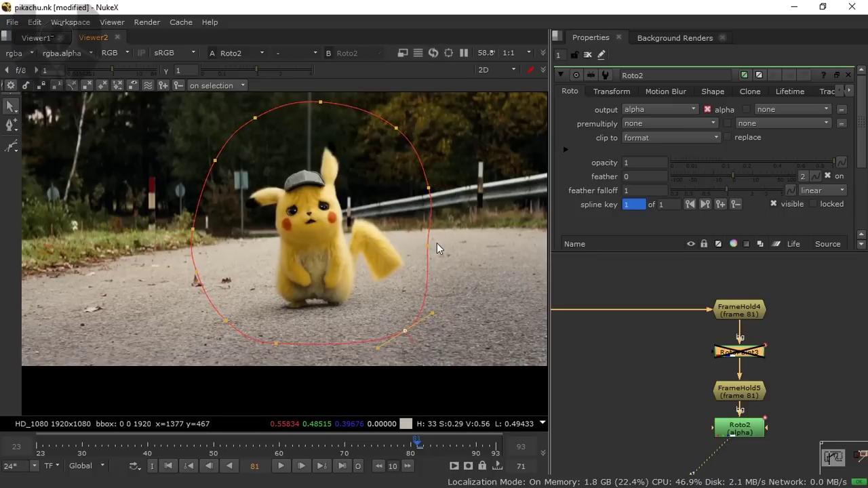
{"action": "left_click_drag", "start_coordinate": [431, 248], "coordinate": [436, 250]}
Push the feather outward evenly on all points of the roto shape to give it a soft edge.
{"action": "scroll", "coordinate": [422, 359], "scroll_direction": "down", "scroll_amount": 1}
{"action": "left_click_drag", "start_coordinate": [465, 110], "coordinate": [198, 389]}
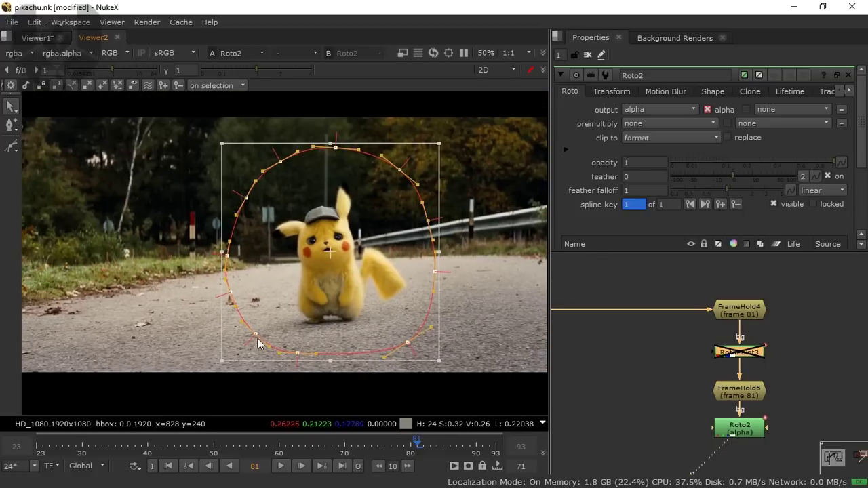
{"action": "key", "text": "e"}
{"action": "key", "text": "e"}
{"action": "key", "text": "e"}
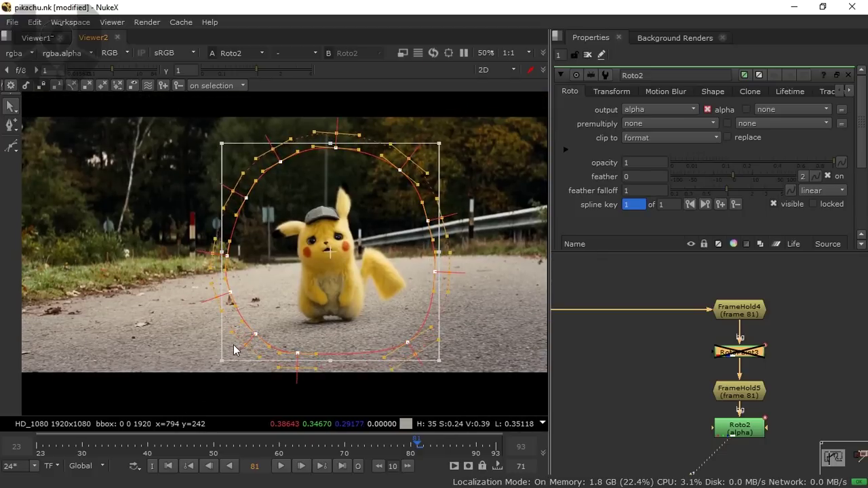
{"action": "left_click", "coordinate": [183, 284]}
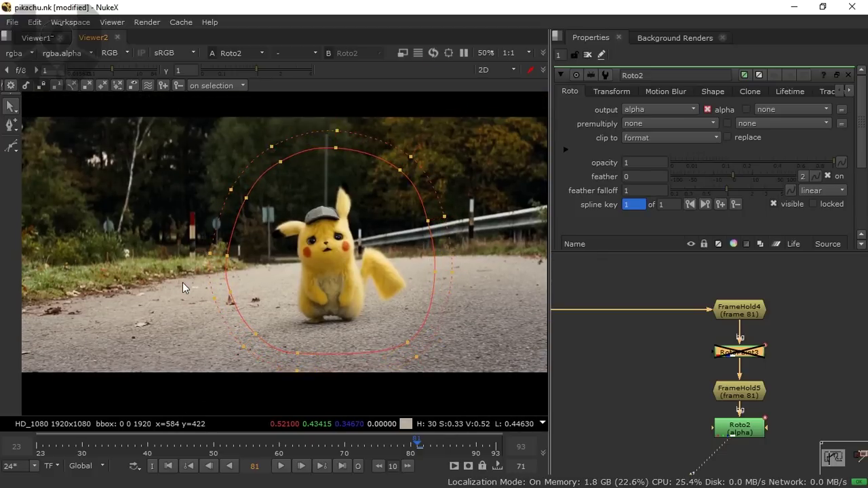
Set the roto shape's feather falloff to 1.7 while viewing the alpha, and return the viewer to colour.
{"action": "key", "text": "a"}
{"action": "scroll", "coordinate": [209, 285], "scroll_direction": "up", "scroll_amount": 1}
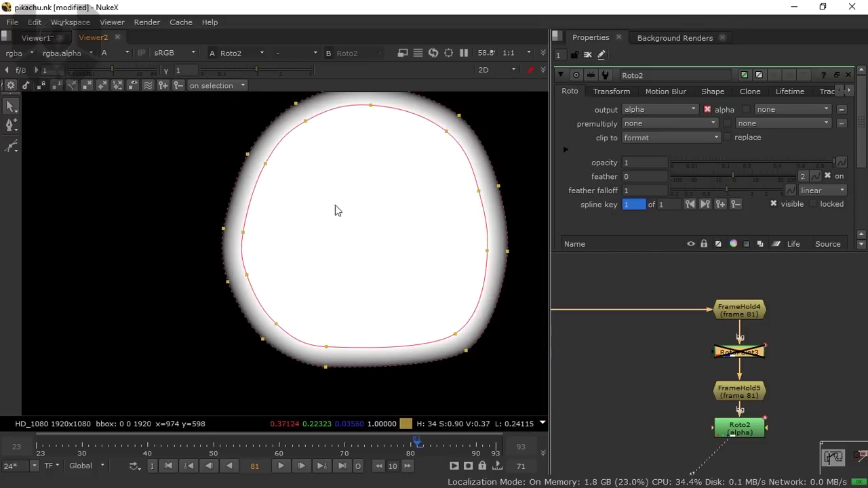
{"action": "left_click_drag", "start_coordinate": [339, 202], "coordinate": [330, 224]}
{"action": "left_click_drag", "start_coordinate": [722, 195], "coordinate": [744, 195]}
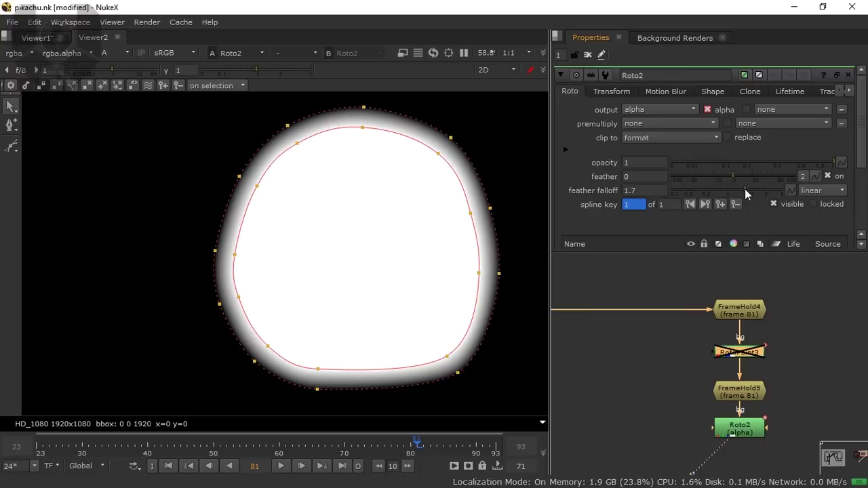
{"action": "scroll", "coordinate": [326, 285], "scroll_direction": "down", "scroll_amount": 3}
{"action": "key", "text": "a"}
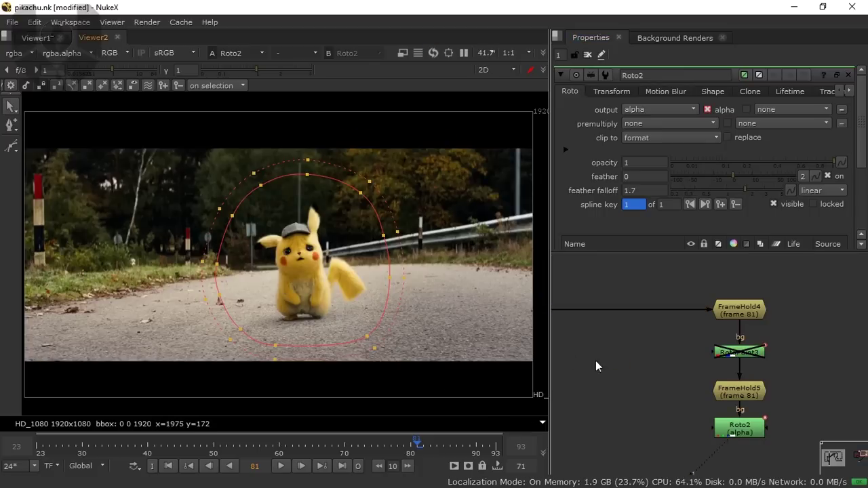
Re-enable RotoPaint3 and add a Premult node below Roto2 to isolate the clean patch.
{"action": "left_click", "coordinate": [725, 356]}
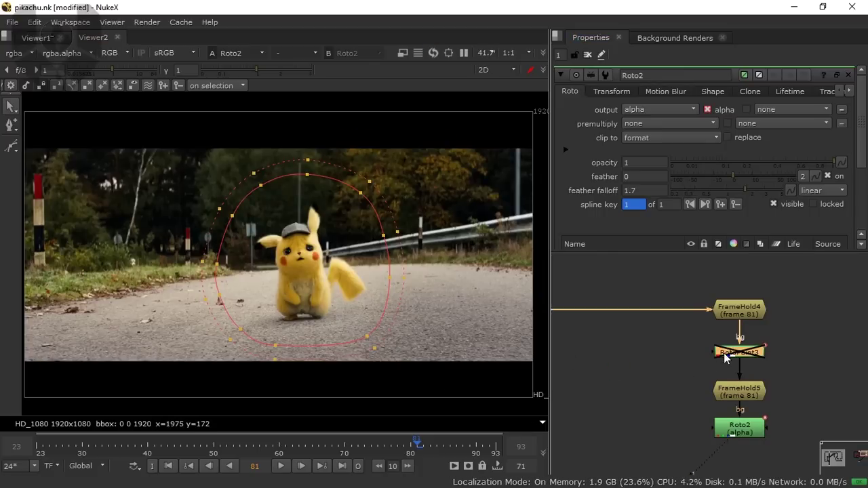
{"action": "key", "text": "d"}
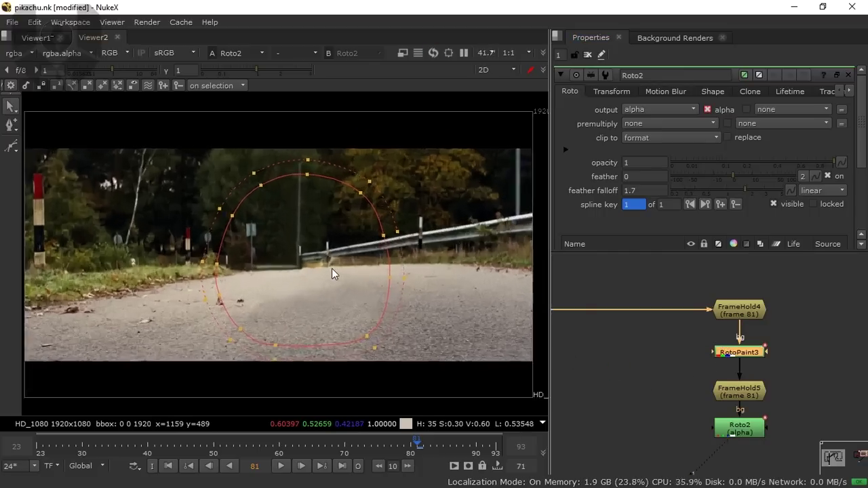
{"action": "left_click_drag", "start_coordinate": [707, 384], "coordinate": [727, 338]}
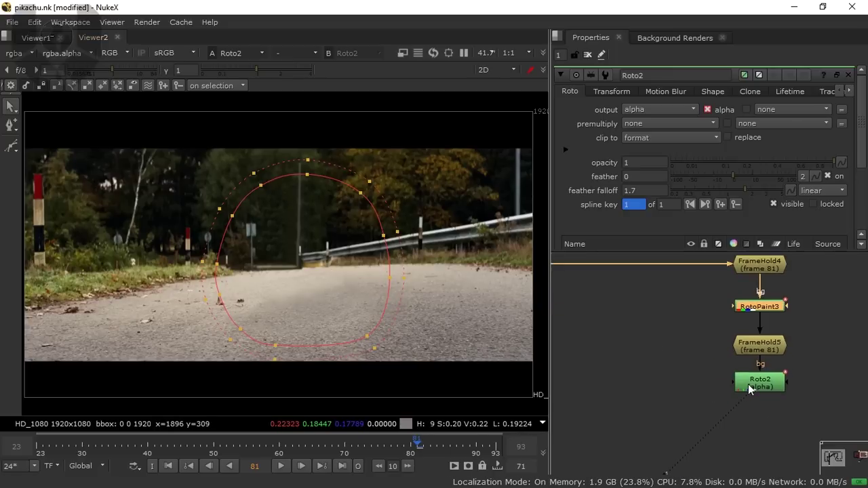
{"action": "left_click", "coordinate": [750, 390]}
{"action": "key", "text": "Tab"}
{"action": "type", "text": "pre"}
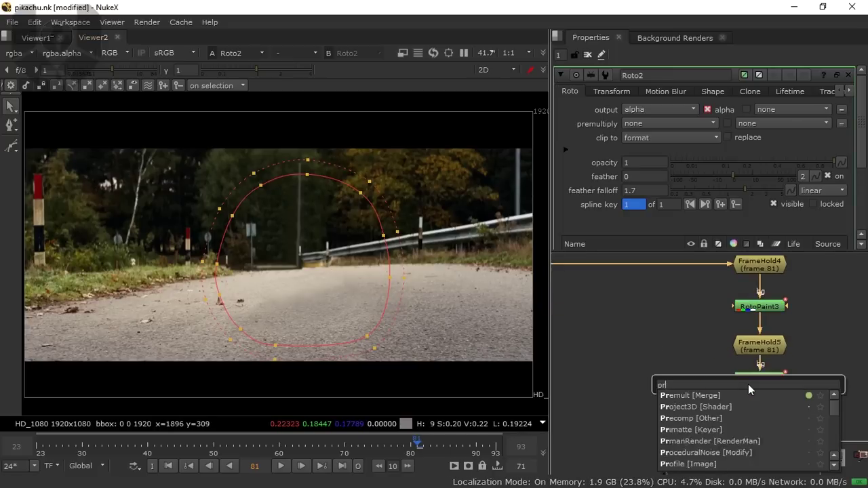
{"action": "left_click", "coordinate": [685, 395]}
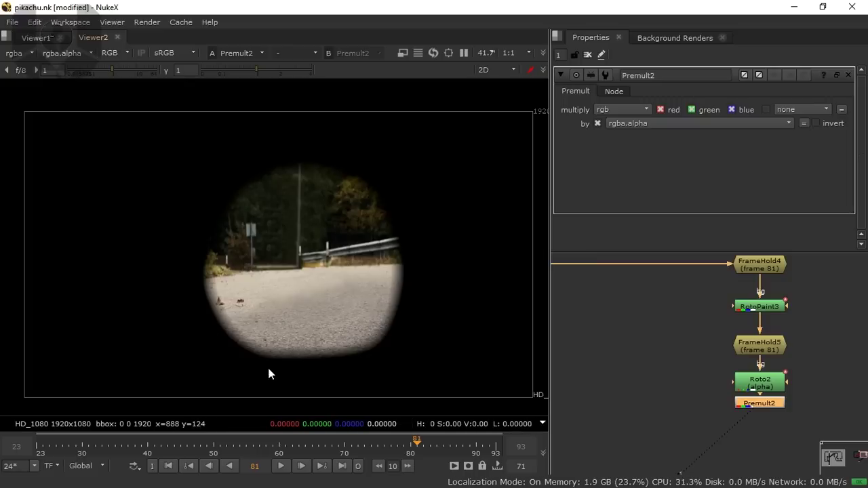
Show ScanlineRender2 in the viewer and disable CameraTrackerPointCloud2 to hide the point cloud over the plate.
{"action": "left_click_drag", "start_coordinate": [625, 401], "coordinate": [689, 361]}
{"action": "scroll", "coordinate": [717, 403], "scroll_direction": "down", "scroll_amount": 2}
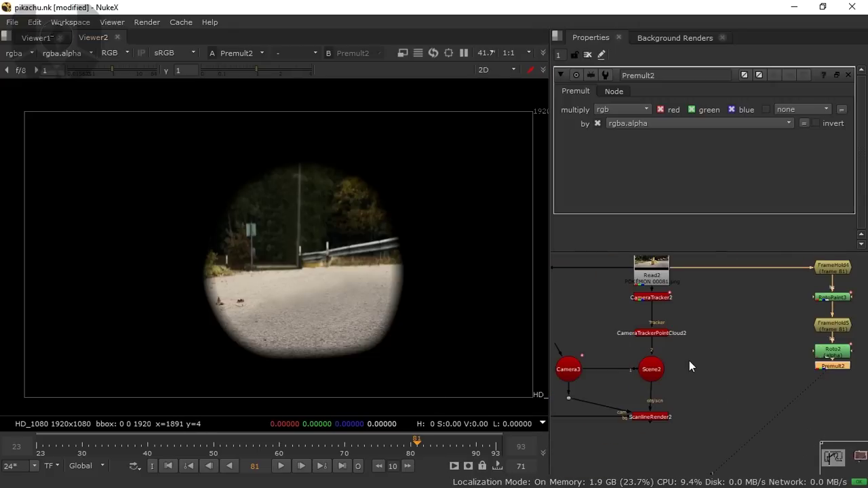
{"action": "left_click", "coordinate": [646, 414]}
{"action": "key", "text": "1"}
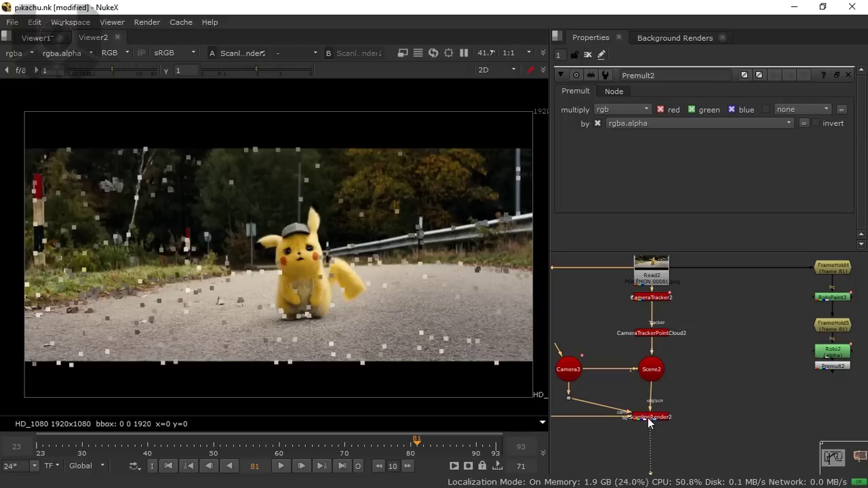
{"action": "scroll", "coordinate": [650, 333], "scroll_direction": "up", "scroll_amount": 4}
{"action": "left_click", "coordinate": [617, 335]}
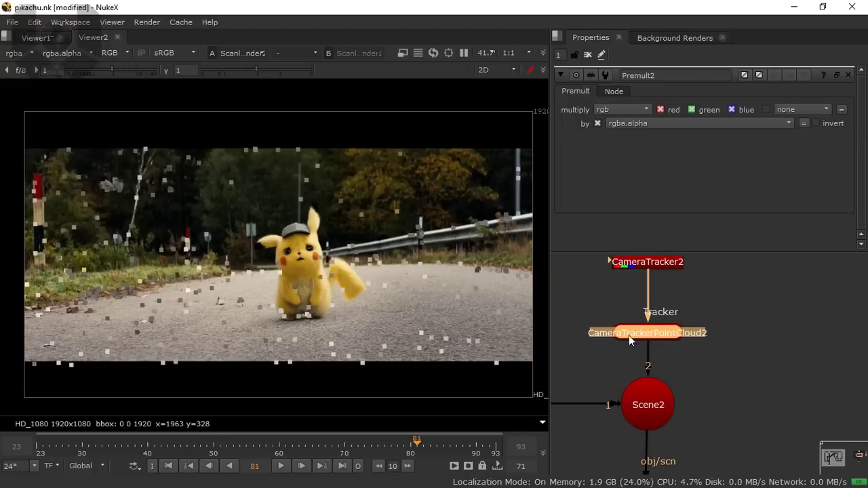
{"action": "key", "text": "d"}
{"action": "scroll", "coordinate": [714, 360], "scroll_direction": "down", "scroll_amount": 3}
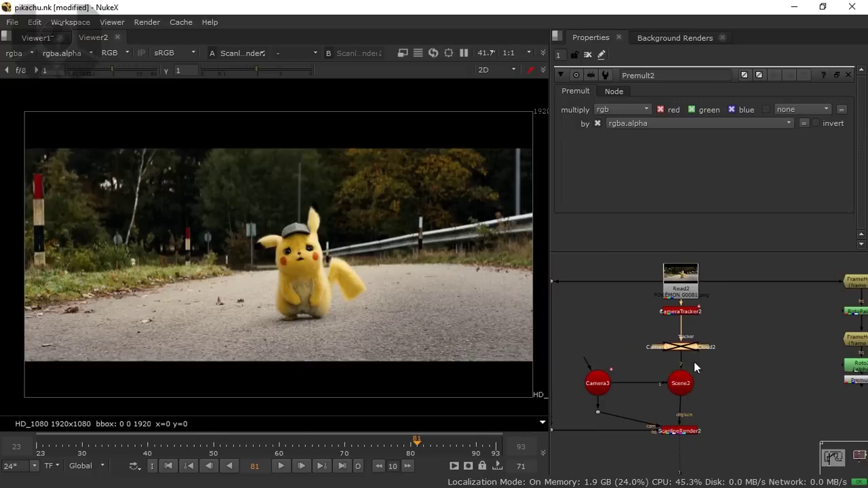
Play the rendered shot briefly without the point cloud and return to frame 81.
{"action": "left_click_drag", "start_coordinate": [346, 314], "coordinate": [267, 314]}
{"action": "scroll", "coordinate": [267, 314], "scroll_direction": "up", "scroll_amount": 1}
{"action": "left_click", "coordinate": [280, 466]}
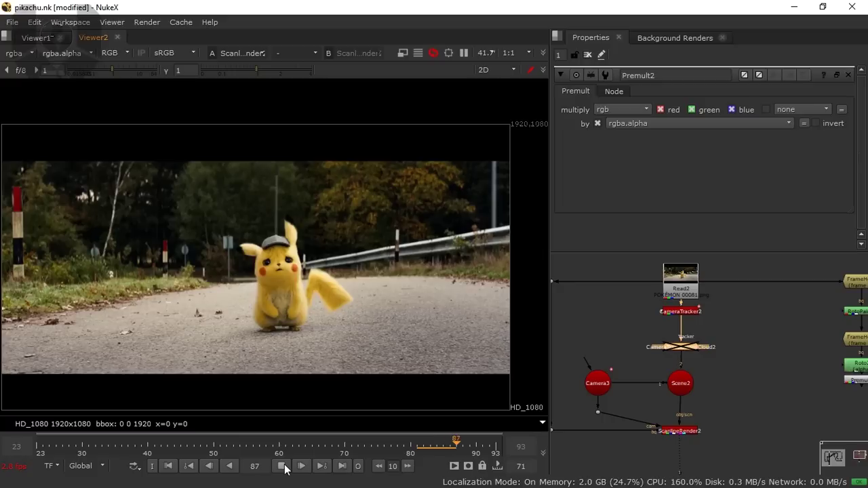
{"action": "left_click", "coordinate": [281, 466]}
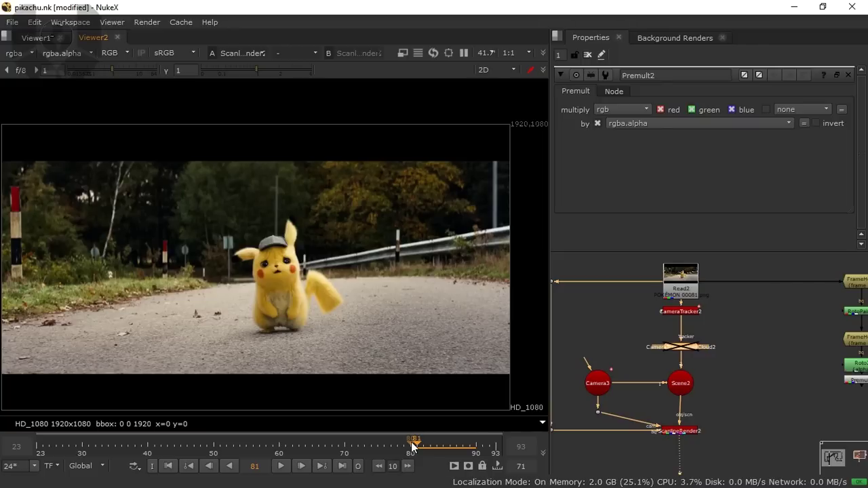
Show CameraTracker2 in the viewer and open its properties to display the tracking points.
{"action": "left_click_drag", "start_coordinate": [699, 397], "coordinate": [686, 391]}
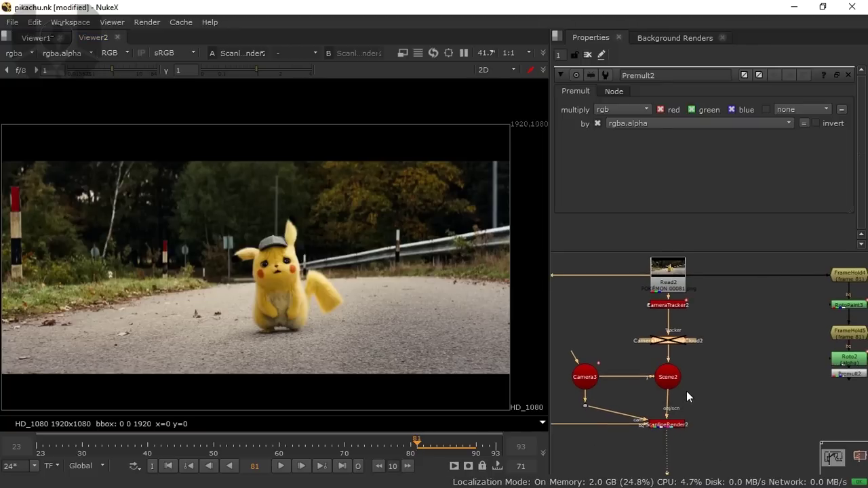
{"action": "left_click", "coordinate": [724, 334]}
{"action": "key", "text": "1"}
{"action": "double_click", "coordinate": [676, 307]}
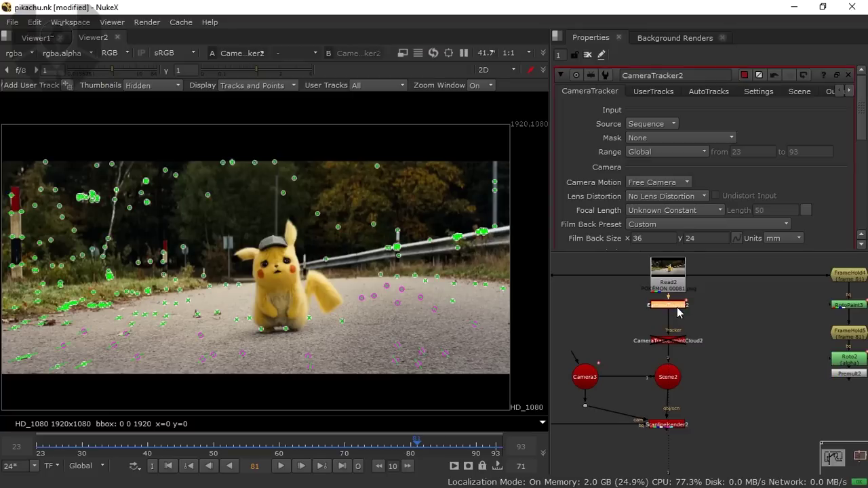
Examine the tracking points on the road around Pikachu, selecting a few of the purple ones in the foreground.
{"action": "left_click_drag", "start_coordinate": [327, 324], "coordinate": [351, 271]}
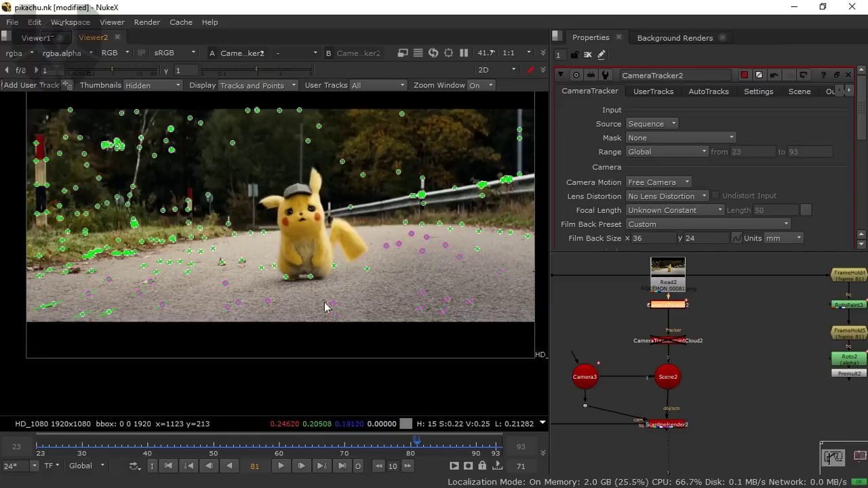
{"action": "scroll", "coordinate": [351, 327], "scroll_direction": "up", "scroll_amount": 2}
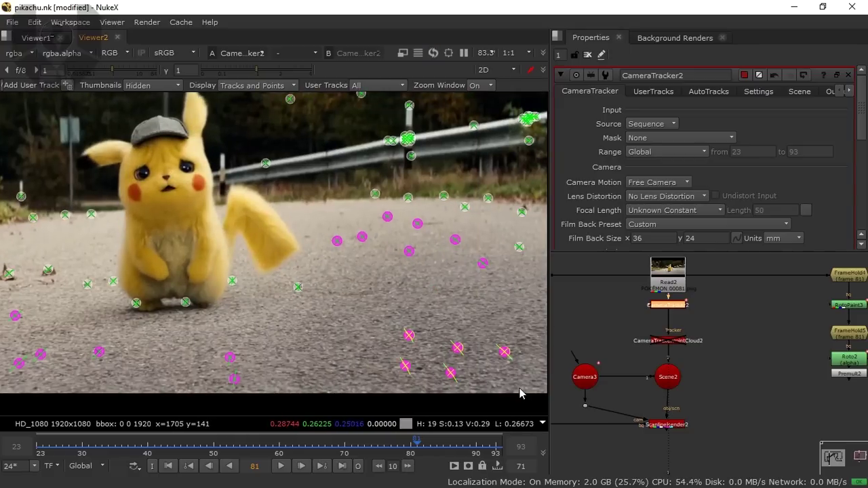
{"action": "scroll", "coordinate": [388, 299], "scroll_direction": "down", "scroll_amount": 1}
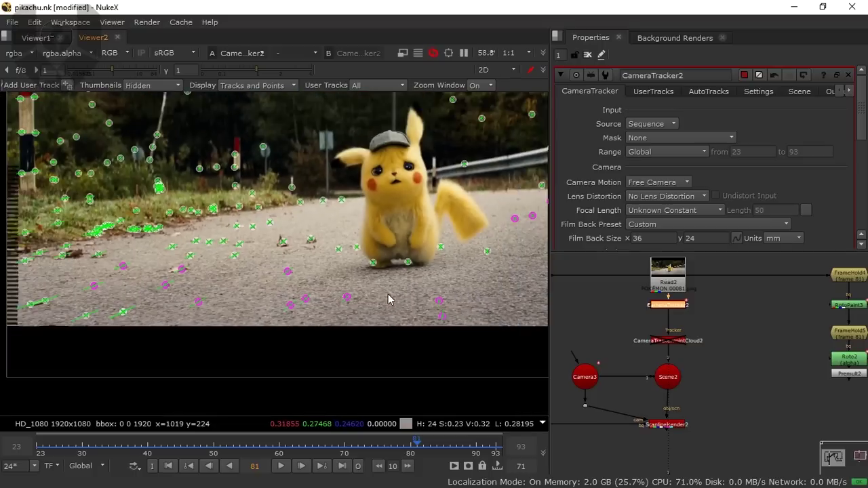
{"action": "left_click_drag", "start_coordinate": [150, 275], "coordinate": [215, 316]}
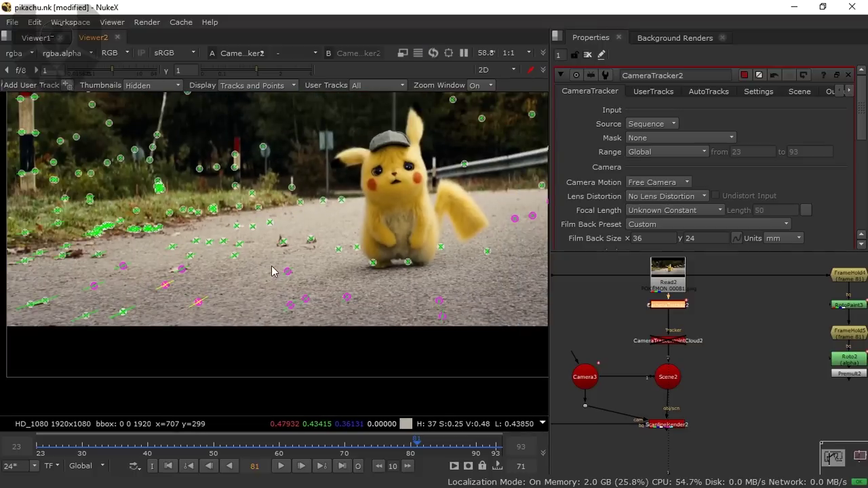
{"action": "left_click", "coordinate": [347, 297], "text": "shift"}
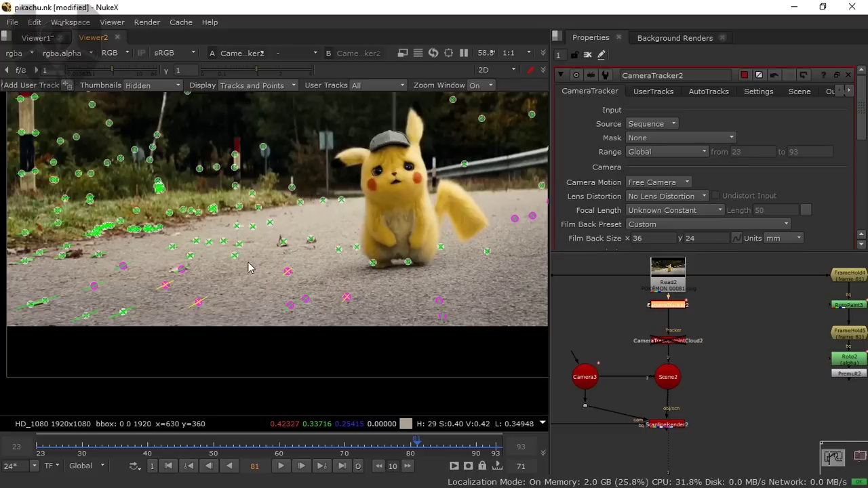
Create a card from a solved green tracking point on the road between the grass verge and the fallen leaves.
{"action": "scroll", "coordinate": [245, 259], "scroll_direction": "up", "scroll_amount": 5}
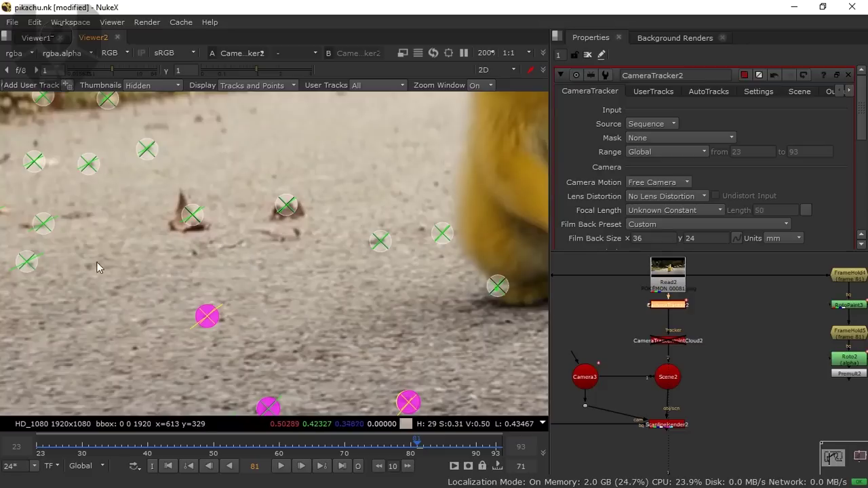
{"action": "left_click_drag", "start_coordinate": [59, 267], "coordinate": [269, 227]}
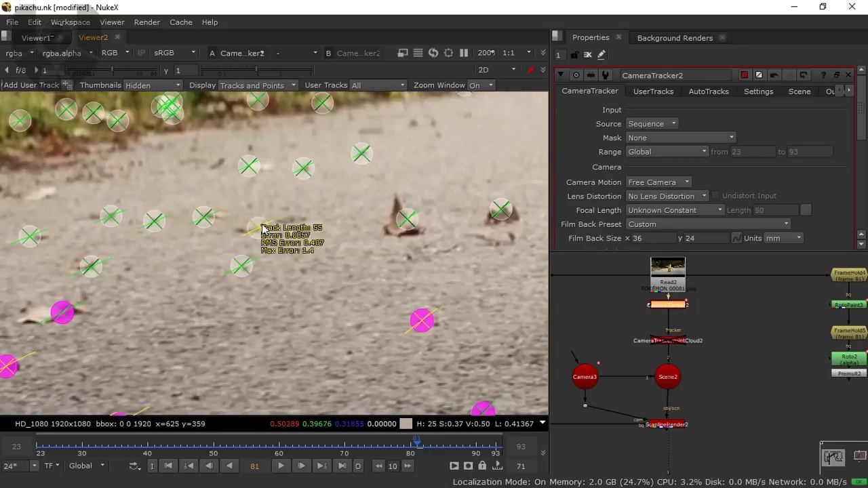
{"action": "mouse_move", "coordinate": [204, 223]}
{"action": "mouse_move", "coordinate": [244, 269]}
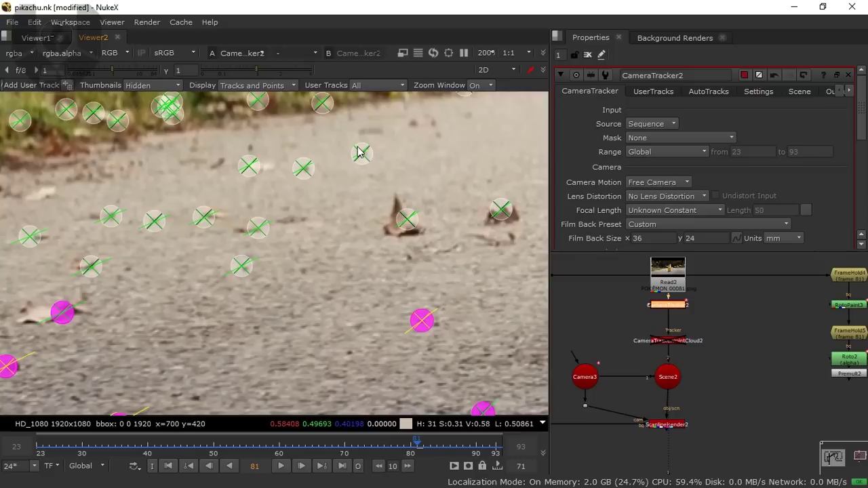
{"action": "mouse_move", "coordinate": [358, 155]}
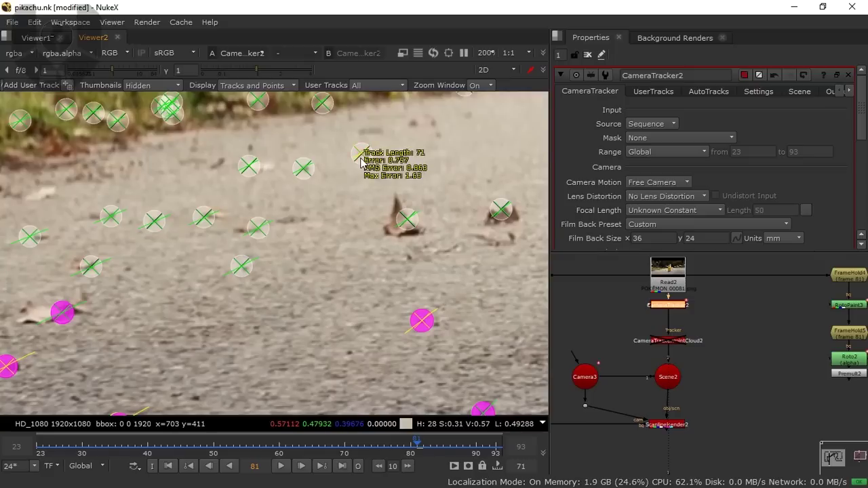
{"action": "right_click", "coordinate": [369, 235]}
{"action": "mouse_move", "coordinate": [415, 278]}
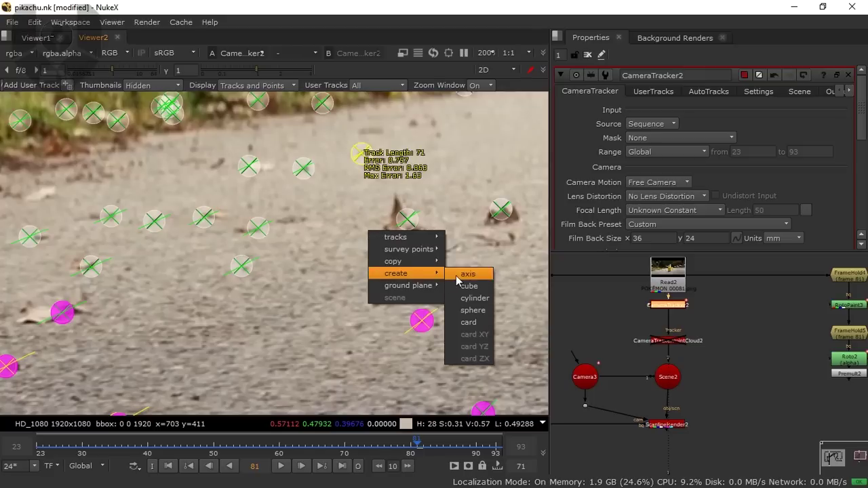
{"action": "left_click", "coordinate": [466, 323]}
Show ScanlineRender2 in the viewer and connect Card1 to Scene2.
{"action": "scroll", "coordinate": [225, 270], "scroll_direction": "down", "scroll_amount": 1}
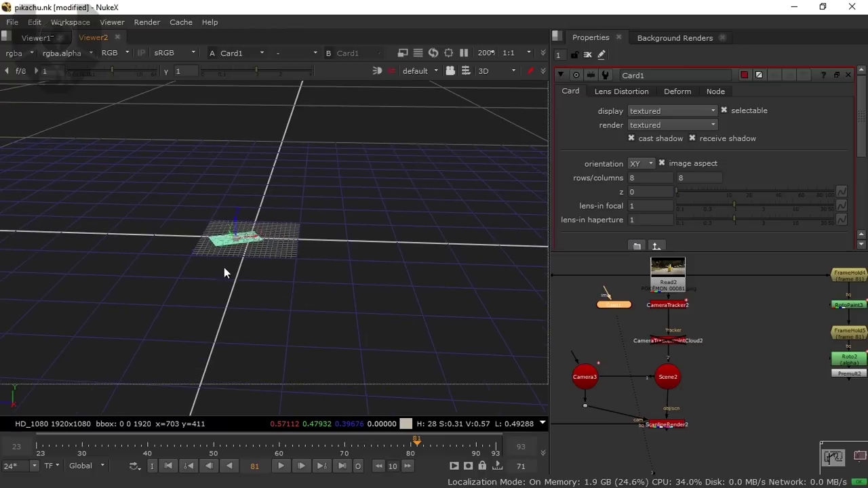
{"action": "scroll", "coordinate": [221, 263], "scroll_direction": "up", "scroll_amount": 8}
{"action": "scroll", "coordinate": [199, 276], "scroll_direction": "down", "scroll_amount": 2}
{"action": "scroll", "coordinate": [198, 280], "scroll_direction": "up", "scroll_amount": 4}
{"action": "left_click_drag", "start_coordinate": [106, 280], "coordinate": [392, 211]}
{"action": "scroll", "coordinate": [208, 295], "scroll_direction": "down", "scroll_amount": 5}
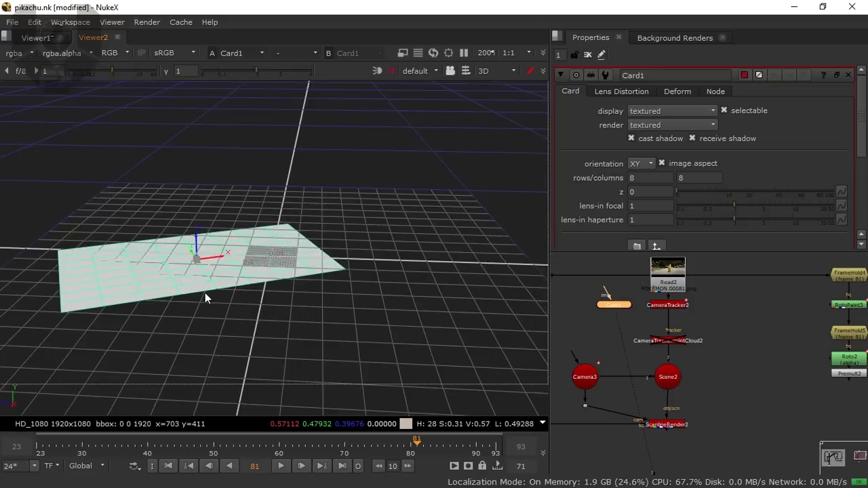
{"action": "left_click_drag", "start_coordinate": [611, 373], "coordinate": [626, 371]}
{"action": "left_click_drag", "start_coordinate": [631, 317], "coordinate": [631, 322]}
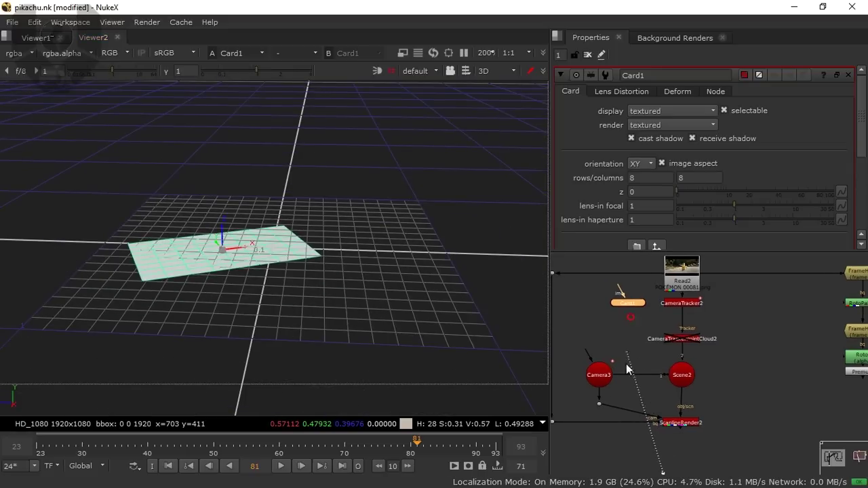
{"action": "left_click_drag", "start_coordinate": [673, 427], "coordinate": [673, 424]}
{"action": "left_click_drag", "start_coordinate": [653, 367], "coordinate": [707, 359]}
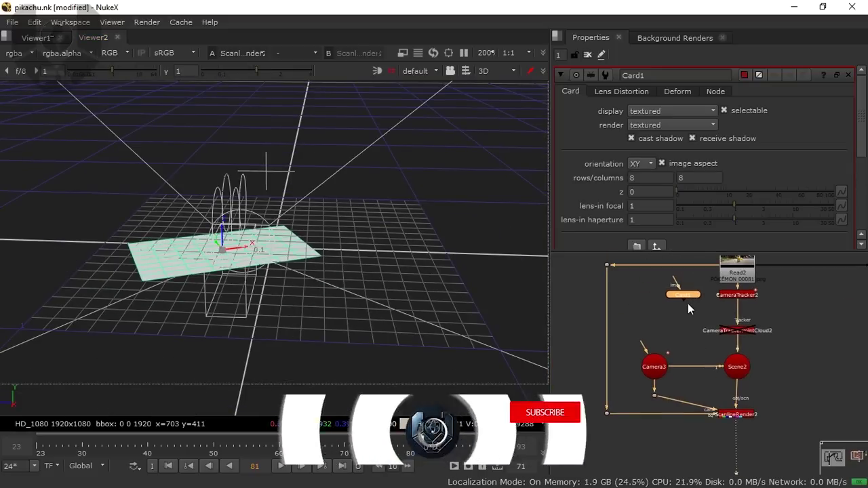
{"action": "left_click_drag", "start_coordinate": [686, 313], "coordinate": [599, 301]}
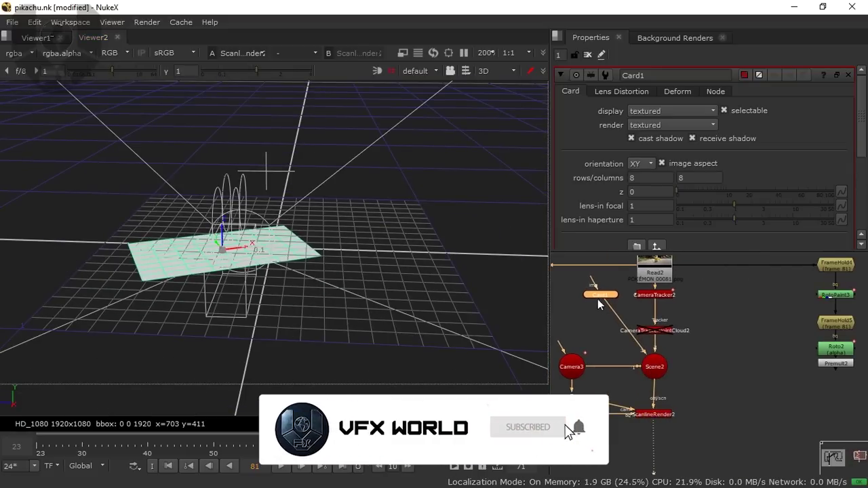
{"action": "mouse_move", "coordinate": [685, 337]}
{"action": "left_mouse_down"}
{"action": "mouse_move", "coordinate": [723, 370]}
{"action": "mouse_move", "coordinate": [680, 372]}
{"action": "left_mouse_up"}
Move the Card1 node into the free space to the right of Scene2 in the node graph.
{"action": "left_click_drag", "start_coordinate": [739, 403], "coordinate": [851, 260]}
{"action": "left_click_drag", "start_coordinate": [790, 271], "coordinate": [839, 273]}
{"action": "left_click_drag", "start_coordinate": [669, 418], "coordinate": [737, 398]}
{"action": "left_click_drag", "start_coordinate": [745, 356], "coordinate": [777, 360]}
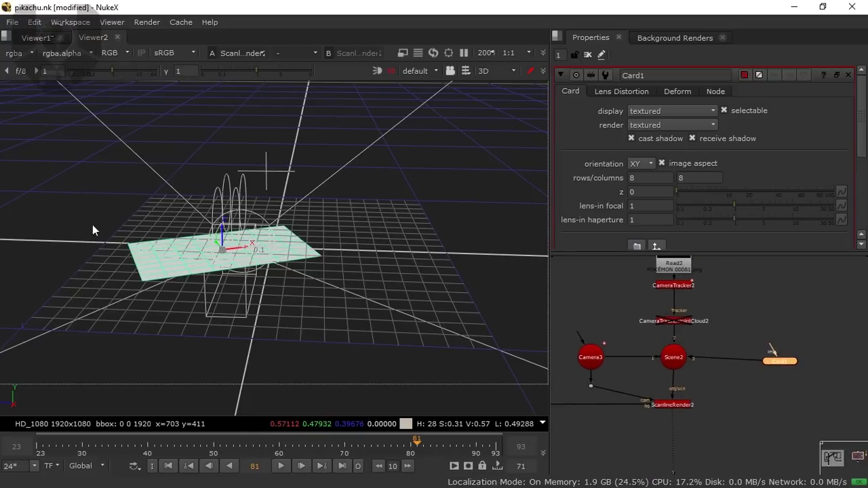
Lay the card flat on the ground by setting its rotation to -90 in X, 0 in Y and 0 in Z.
{"action": "scroll", "coordinate": [164, 243], "scroll_direction": "up", "scroll_amount": 2}
{"action": "left_click_drag", "start_coordinate": [164, 243], "coordinate": [231, 225]}
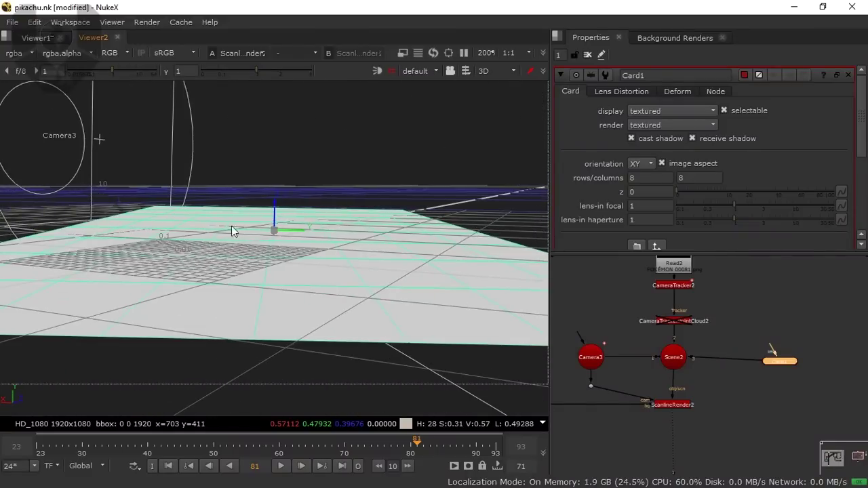
{"action": "left_click_drag", "start_coordinate": [459, 303], "coordinate": [179, 367]}
{"action": "scroll", "coordinate": [601, 197], "scroll_direction": "down", "scroll_amount": 3}
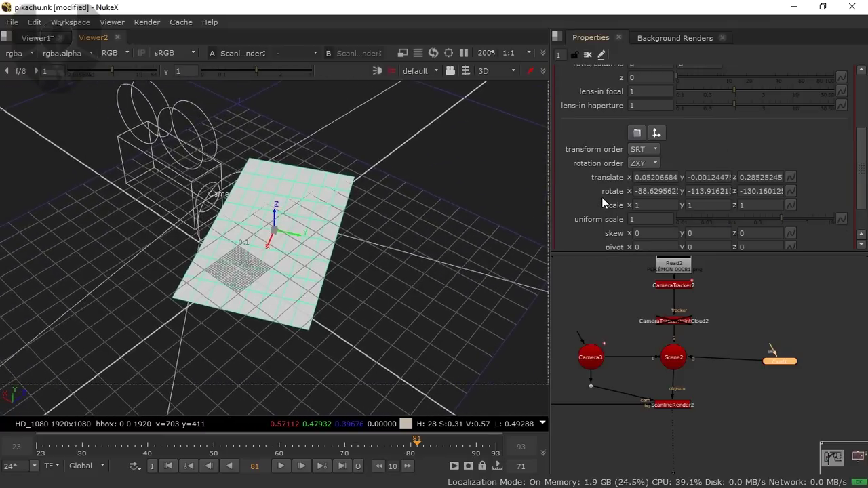
{"action": "double_click", "coordinate": [652, 193]}
{"action": "type", "text": "-90"}
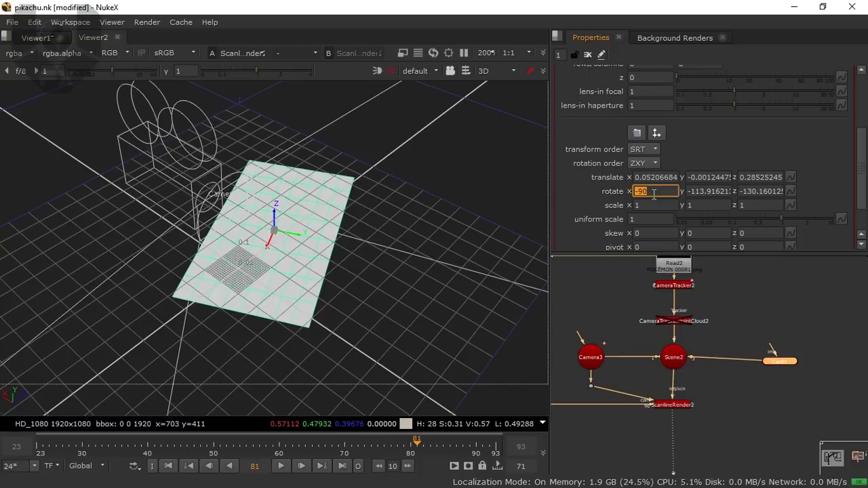
{"action": "key", "text": "Tab"}
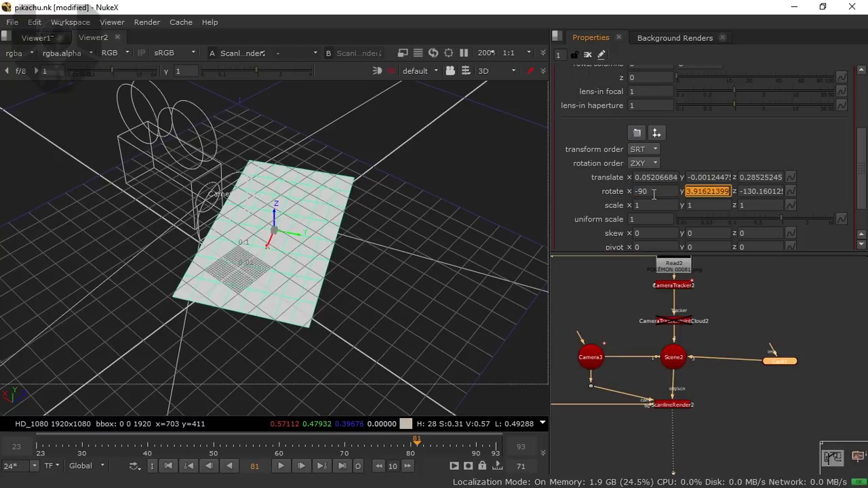
{"action": "type", "text": "0"}
{"action": "key", "text": "Tab"}
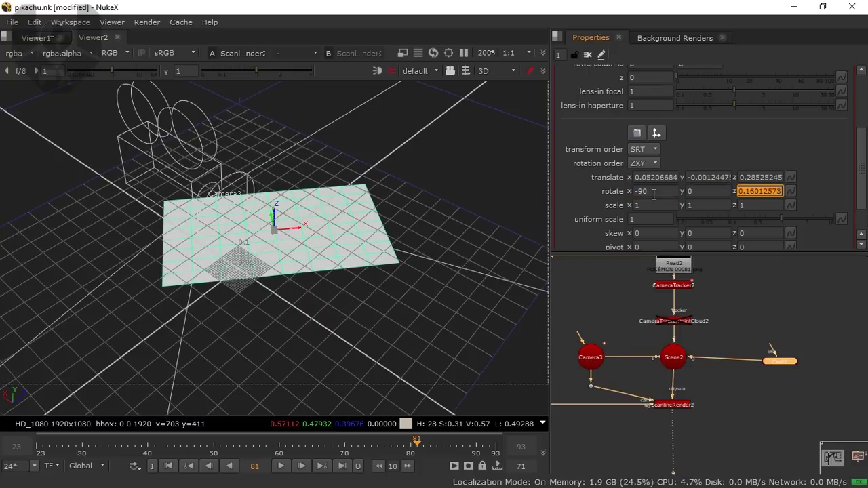
{"action": "type", "text": "0"}
Move the card in front of the camera, to about -0.178 in X and 0.134 in Z.
{"action": "left_click_drag", "start_coordinate": [304, 256], "coordinate": [188, 190]}
{"action": "left_click_drag", "start_coordinate": [264, 229], "coordinate": [90, 344]}
{"action": "scroll", "coordinate": [254, 251], "scroll_direction": "up", "scroll_amount": 3}
{"action": "left_click_drag", "start_coordinate": [274, 214], "coordinate": [227, 215]}
{"action": "left_click_drag", "start_coordinate": [344, 264], "coordinate": [22, 165]}
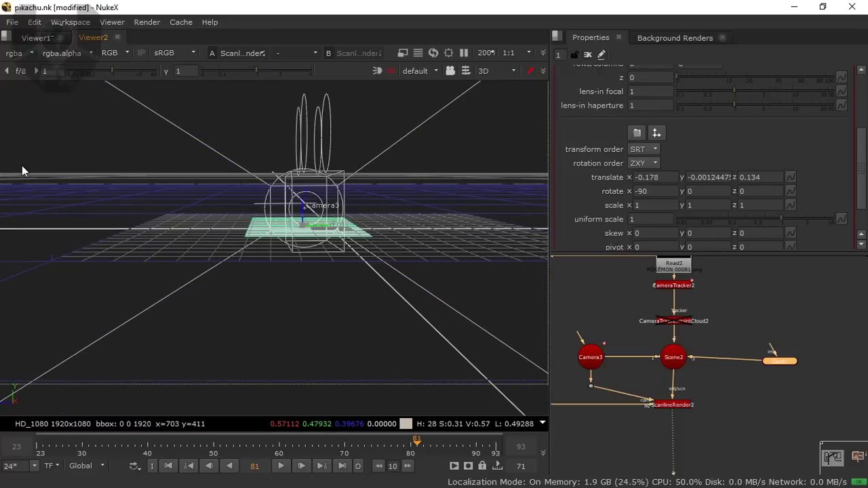
{"action": "scroll", "coordinate": [330, 199], "scroll_direction": "down", "scroll_amount": 6}
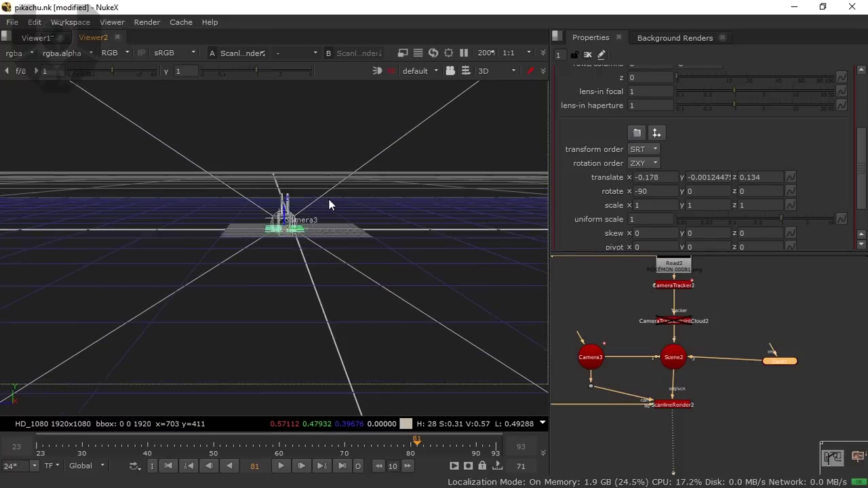
{"action": "scroll", "coordinate": [327, 199], "scroll_direction": "down", "scroll_amount": 2}
{"action": "scroll", "coordinate": [274, 227], "scroll_direction": "up", "scroll_amount": 8}
{"action": "left_click_drag", "start_coordinate": [276, 227], "coordinate": [330, 231]}
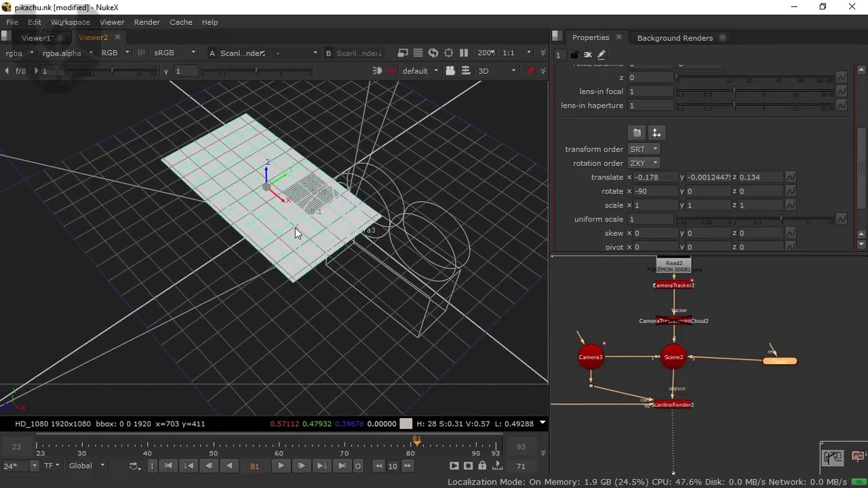
{"action": "left_click_drag", "start_coordinate": [809, 361], "coordinate": [699, 389]}
{"action": "scroll", "coordinate": [698, 390], "scroll_direction": "down", "scroll_amount": 2}
{"action": "left_click_drag", "start_coordinate": [756, 314], "coordinate": [819, 429]}
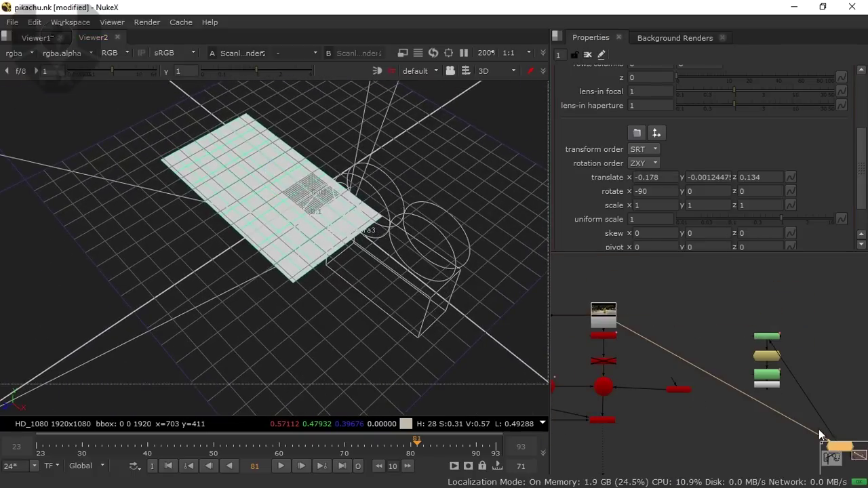
{"action": "key", "text": "ctrl+z"}
Enlarge Card1 to a scale of about 1.81 in X and 2.54 in Y.
{"action": "left_click_drag", "start_coordinate": [667, 391], "coordinate": [667, 387]}
{"action": "scroll", "coordinate": [274, 249], "scroll_direction": "up", "scroll_amount": 2}
{"action": "scroll", "coordinate": [273, 249], "scroll_direction": "down", "scroll_amount": 2}
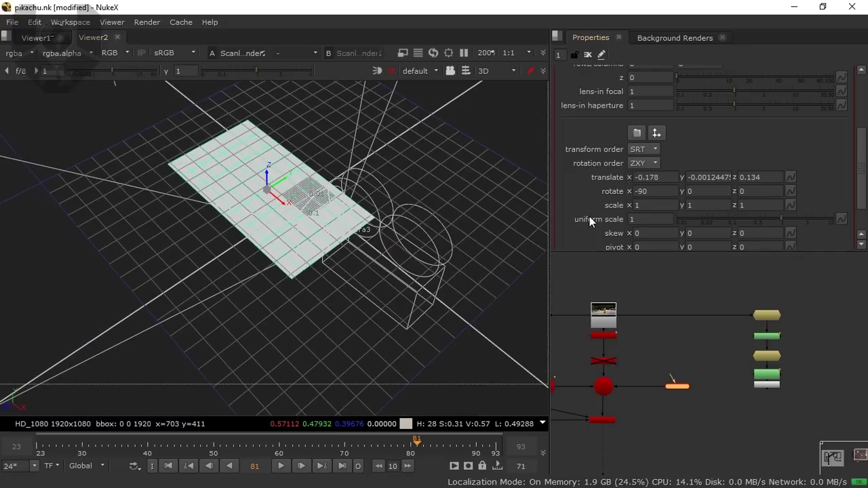
{"action": "key", "text": "ctrl"}
{"action": "key", "text": "ctrl+shift"}
{"action": "left_click_drag", "start_coordinate": [287, 173], "coordinate": [327, 158]}
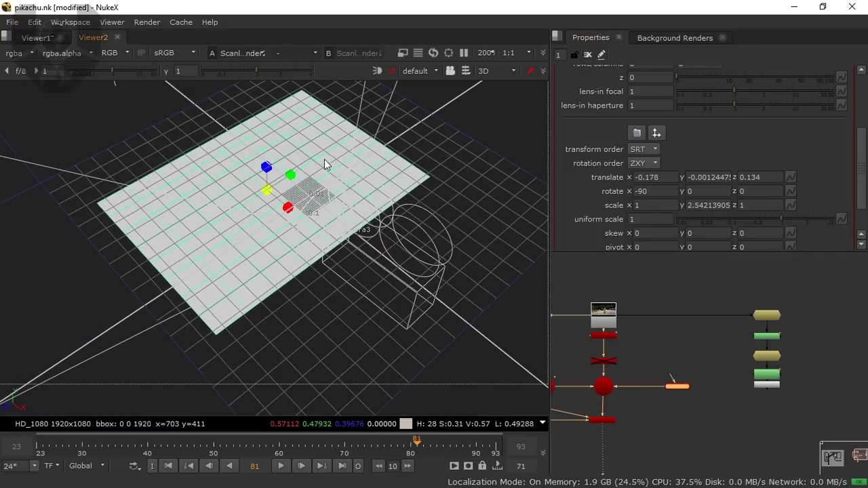
{"action": "left_click_drag", "start_coordinate": [289, 208], "coordinate": [246, 169]}
Shift the enlarged card along X to about -0.462 so it extends farther in front of Camera3.
{"action": "key", "text": "w"}
{"action": "key", "text": "w"}
{"action": "left_click_drag", "start_coordinate": [212, 153], "coordinate": [234, 148]}
{"action": "left_click_drag", "start_coordinate": [450, 310], "coordinate": [415, 184]}
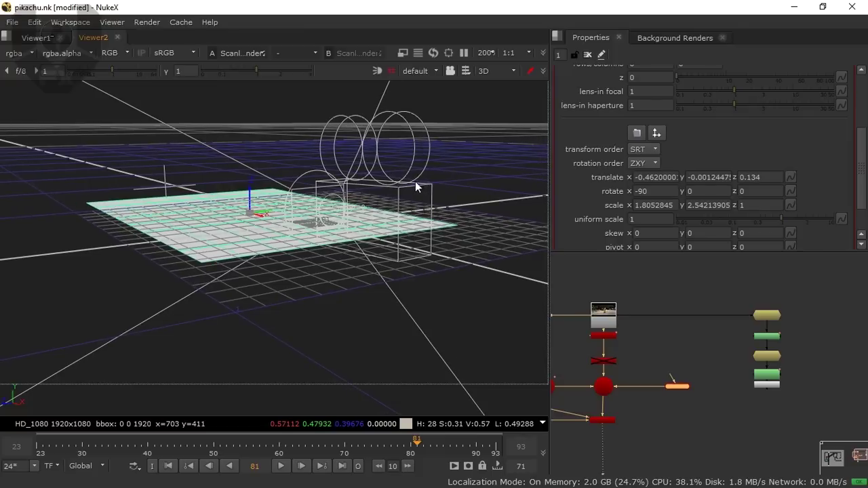
Add a CheckerBoard node above Card1 and connect it to the card's image input.
{"action": "left_click_drag", "start_coordinate": [662, 398], "coordinate": [685, 398]}
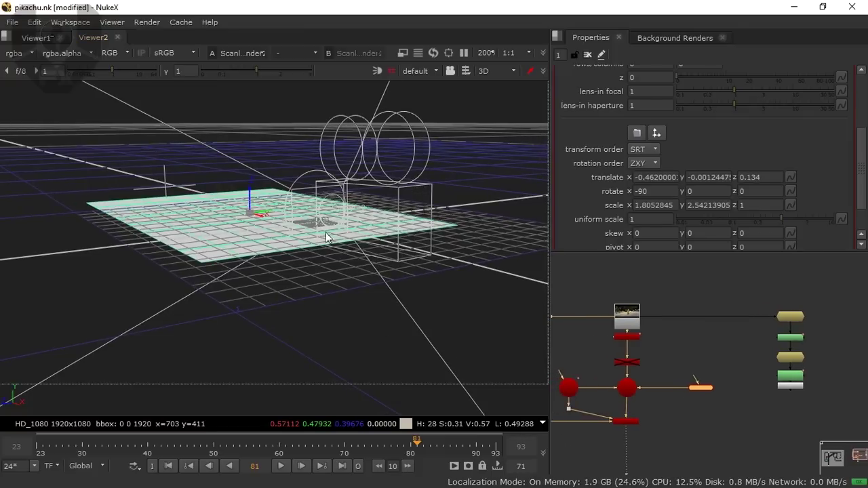
{"action": "scroll", "coordinate": [669, 413], "scroll_direction": "up", "scroll_amount": 2}
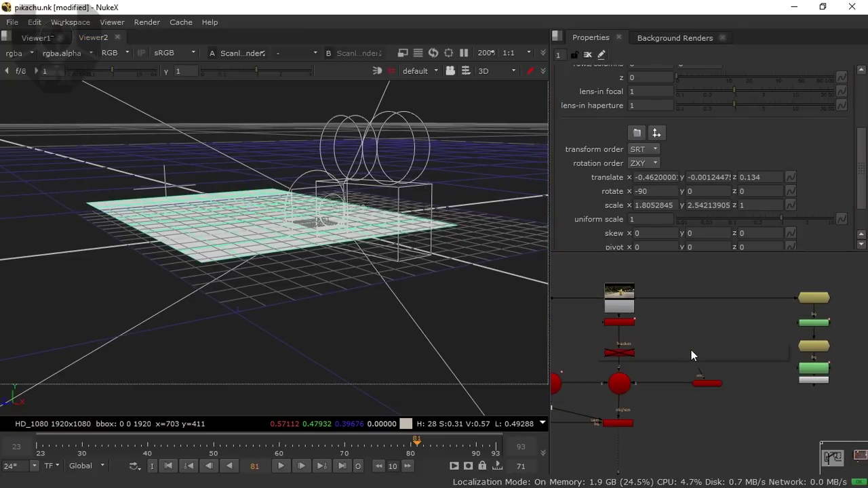
{"action": "key", "text": "Tab"}
{"action": "type", "text": "ch"}
{"action": "key", "text": "Return"}
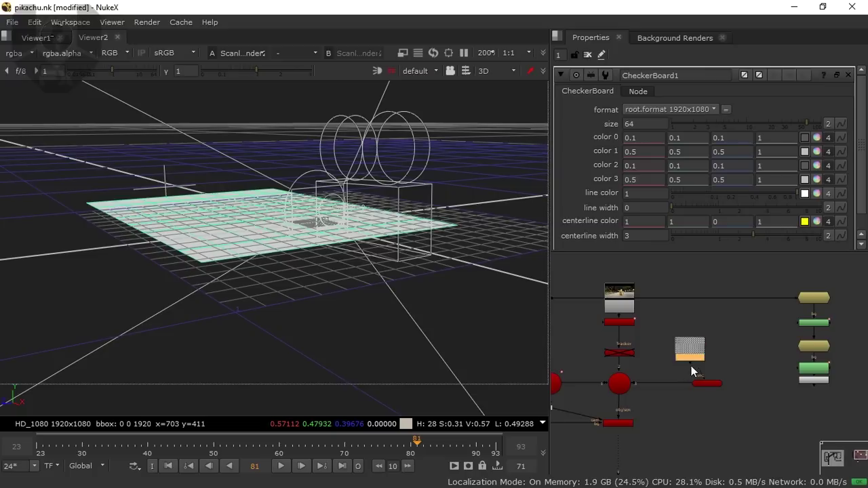
{"action": "left_click_drag", "start_coordinate": [699, 375], "coordinate": [710, 349]}
{"action": "left_click_drag", "start_coordinate": [708, 349], "coordinate": [696, 345]}
Switch the viewer to 2D and reduce its resolution to 1:2 to check the checkered card over the road.
{"action": "left_click", "coordinate": [304, 343]}
{"action": "key", "text": "Tab"}
{"action": "scroll", "coordinate": [322, 265], "scroll_direction": "down", "scroll_amount": 5}
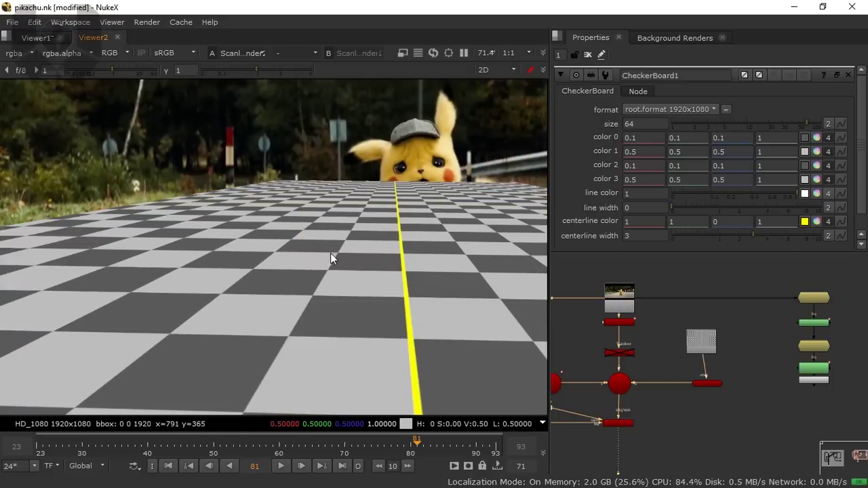
{"action": "scroll", "coordinate": [369, 245], "scroll_direction": "down", "scroll_amount": 2}
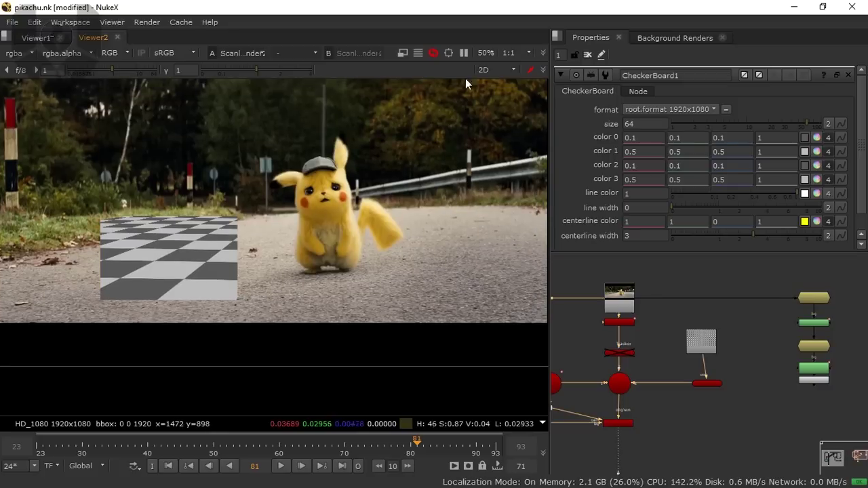
{"action": "left_click", "coordinate": [510, 52]}
{"action": "left_click", "coordinate": [528, 82]}
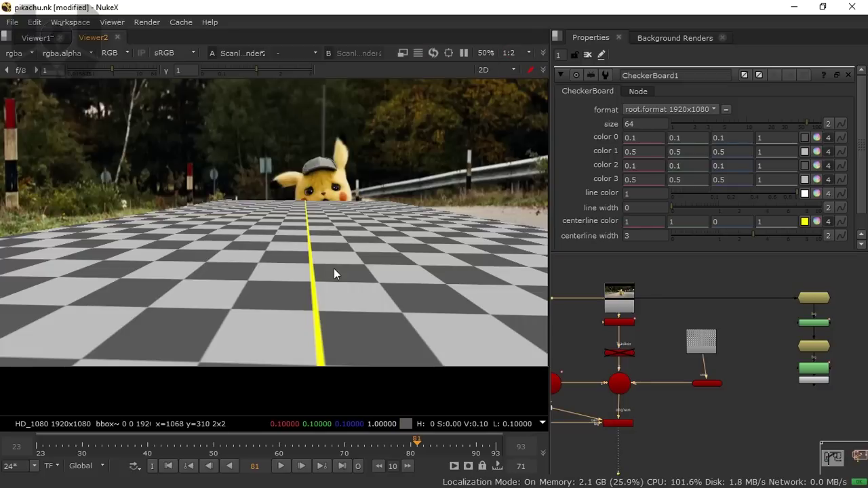
{"action": "scroll", "coordinate": [337, 276], "scroll_direction": "down", "scroll_amount": 1}
{"action": "scroll", "coordinate": [350, 287], "scroll_direction": "down", "scroll_amount": 1}
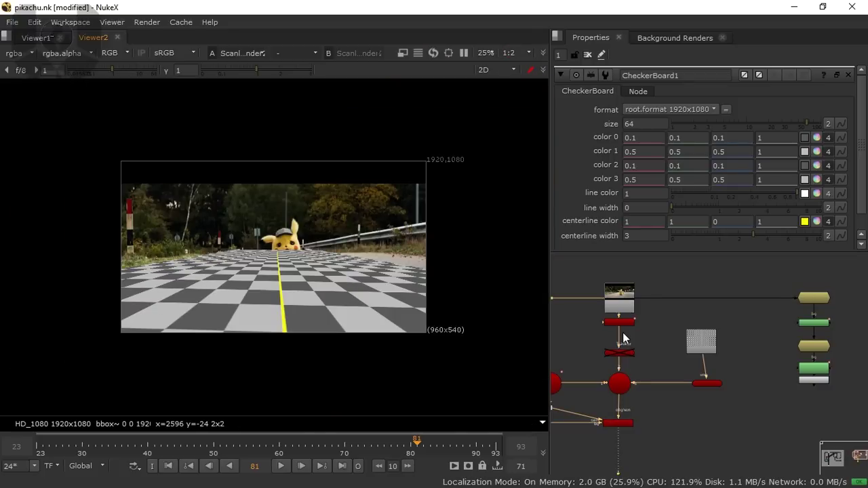
Align the CheckerBoard node directly above Card1 and review the card's transform settings.
{"action": "mouse_move", "coordinate": [703, 339]}
{"action": "left_mouse_down"}
{"action": "mouse_move", "coordinate": [719, 339]}
{"action": "mouse_move", "coordinate": [711, 343]}
{"action": "left_mouse_up"}
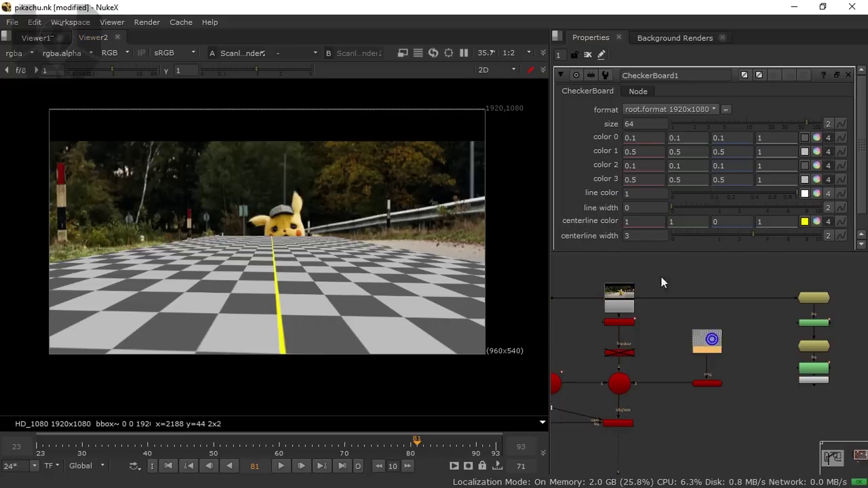
{"action": "scroll", "coordinate": [583, 159], "scroll_direction": "down", "scroll_amount": 1}
{"action": "scroll", "coordinate": [604, 154], "scroll_direction": "up", "scroll_amount": 1}
{"action": "double_click", "coordinate": [707, 383]}
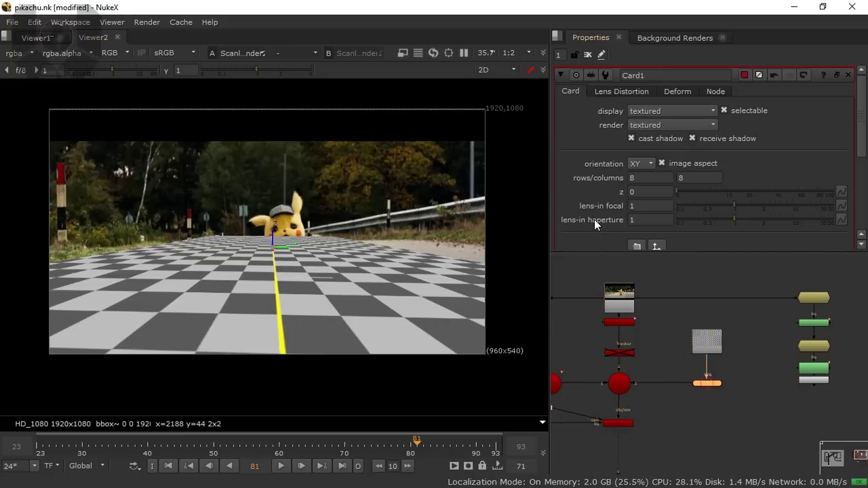
{"action": "scroll", "coordinate": [593, 204], "scroll_direction": "down", "scroll_amount": 8}
{"action": "scroll", "coordinate": [594, 200], "scroll_direction": "up", "scroll_amount": 8}
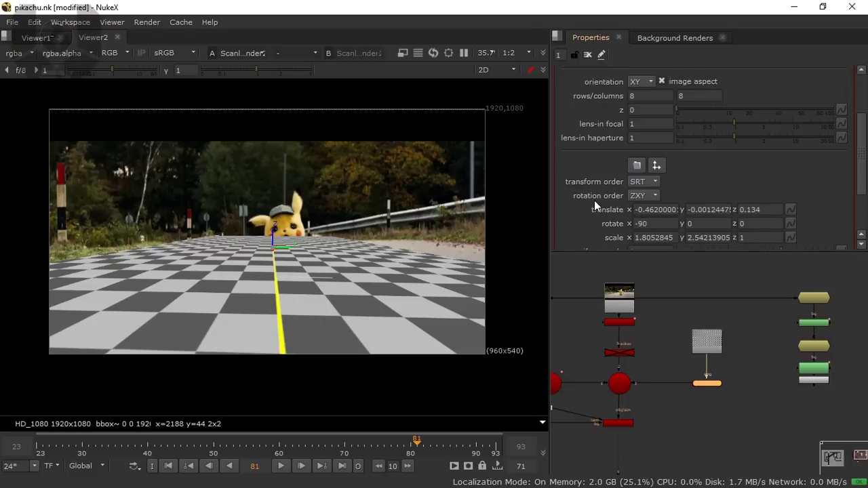
{"action": "scroll", "coordinate": [593, 200], "scroll_direction": "down", "scroll_amount": 4}
Insert a Merge node between the CheckerBoard and Card1 and lower its mix to 0.245 for a see-through checker pattern.
{"action": "double_click", "coordinate": [706, 342]}
{"action": "key", "text": "m"}
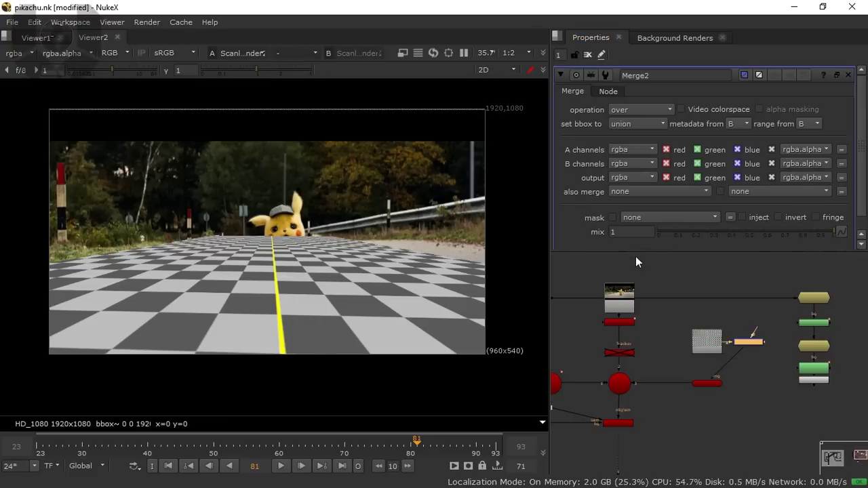
{"action": "left_click_drag", "start_coordinate": [736, 229], "coordinate": [700, 229]}
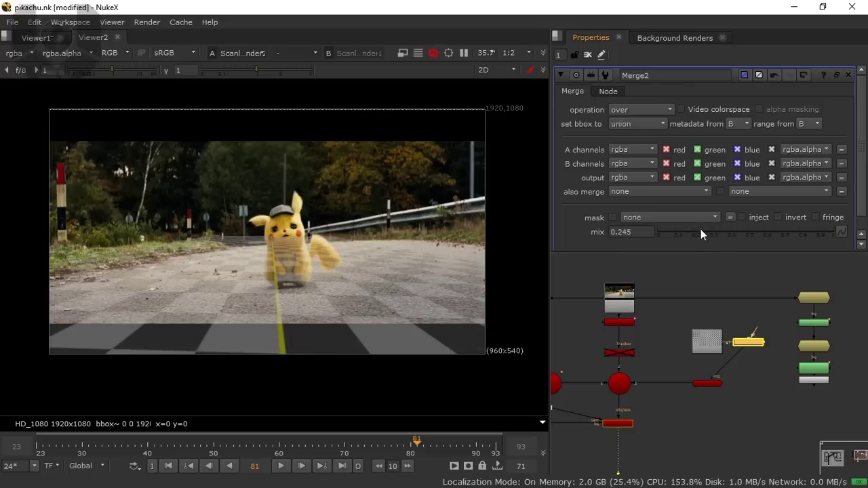
{"action": "scroll", "coordinate": [228, 282], "scroll_direction": "up", "scroll_amount": 1}
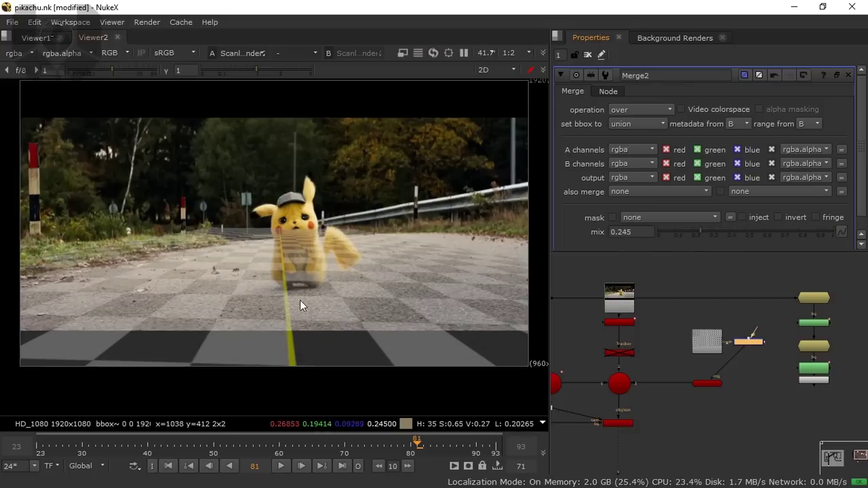
Reduce Card1's uniform scale to 0.9.
{"action": "left_click", "coordinate": [704, 384]}
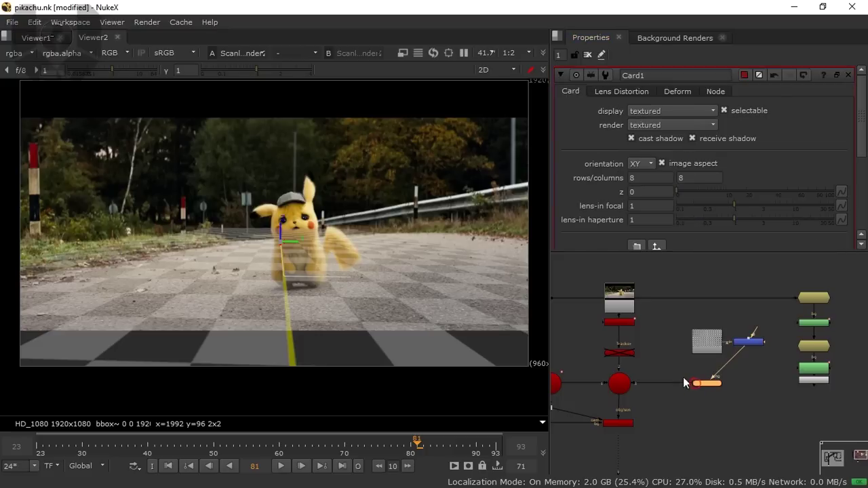
{"action": "scroll", "coordinate": [600, 219], "scroll_direction": "down", "scroll_amount": 4}
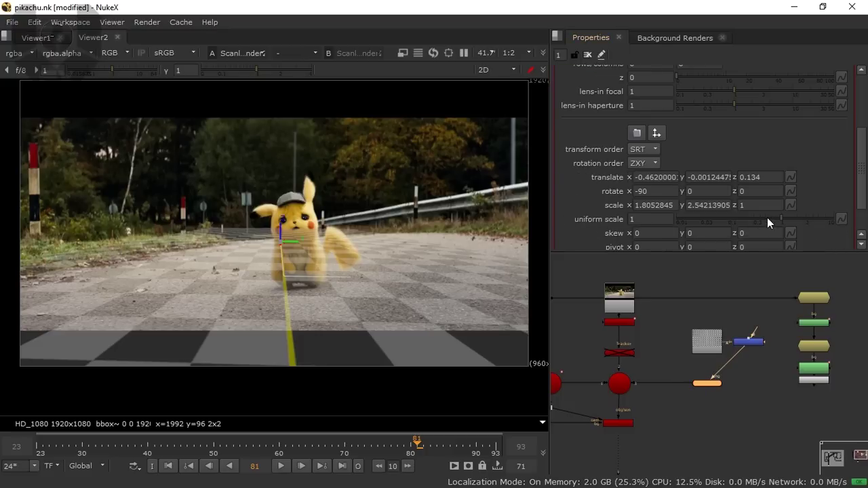
{"action": "left_click", "coordinate": [768, 220]}
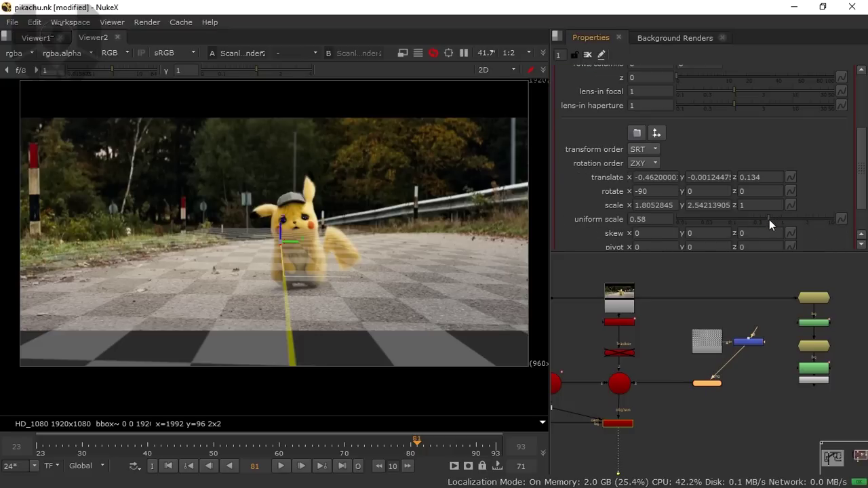
{"action": "left_click_drag", "start_coordinate": [750, 223], "coordinate": [755, 223]}
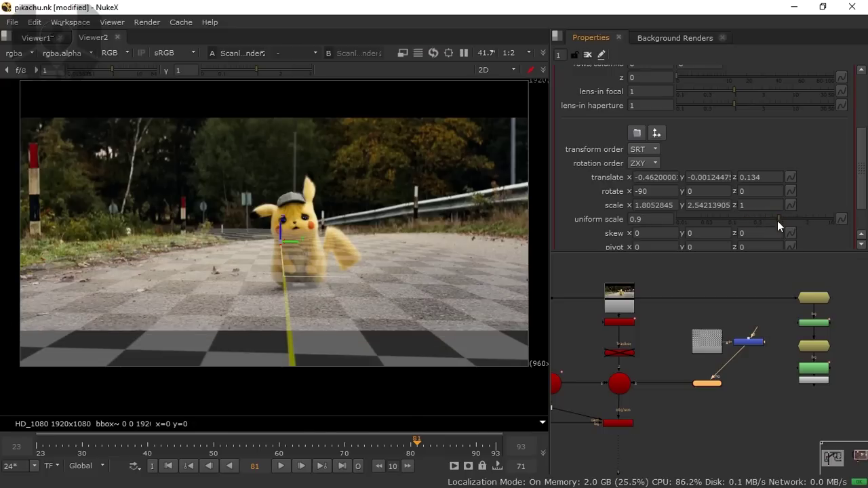
Raise the Merge node's mix to 0.39 and play the shot to check how the checkered card sticks to the road.
{"action": "double_click", "coordinate": [747, 342]}
{"action": "left_click", "coordinate": [727, 231]}
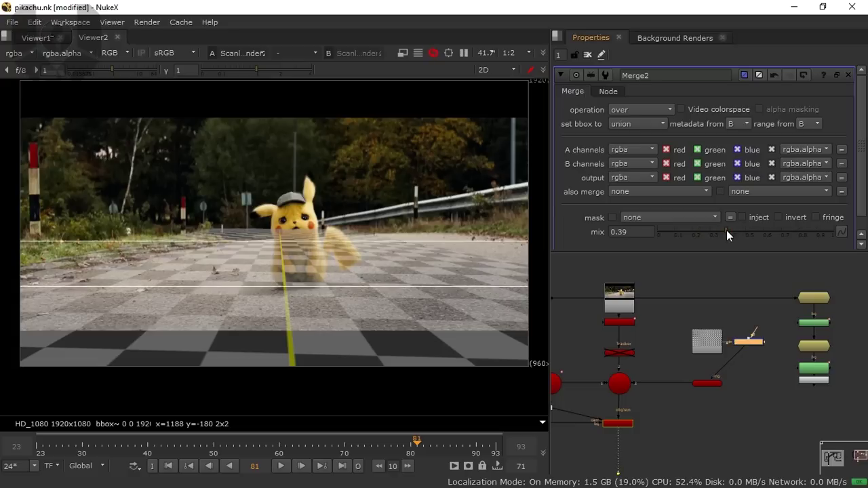
{"action": "left_click", "coordinate": [284, 466]}
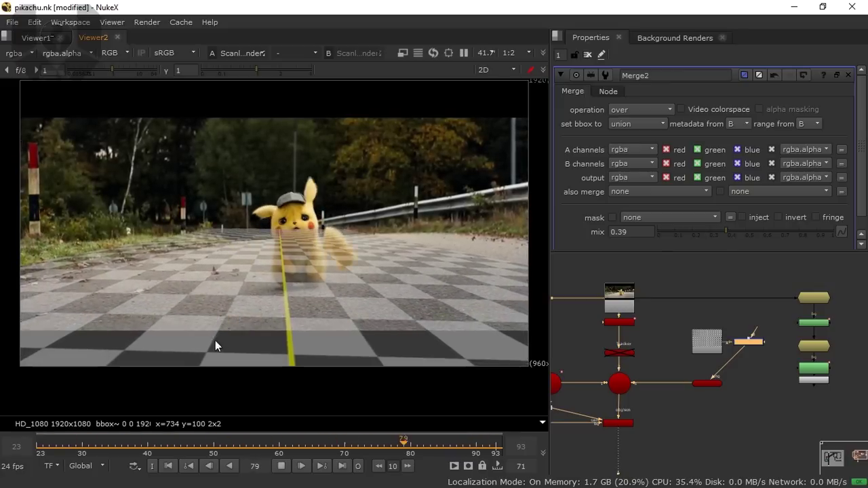
{"action": "left_click", "coordinate": [280, 470]}
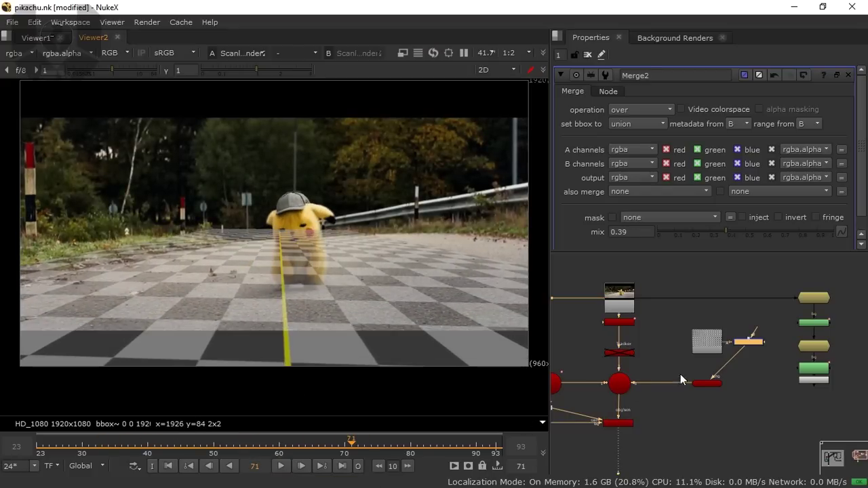
Test small Y and Z rotations on Card1, keeping Y at 0 and setting Z to 2.1.
{"action": "double_click", "coordinate": [708, 384]}
{"action": "scroll", "coordinate": [599, 185], "scroll_direction": "down", "scroll_amount": 6}
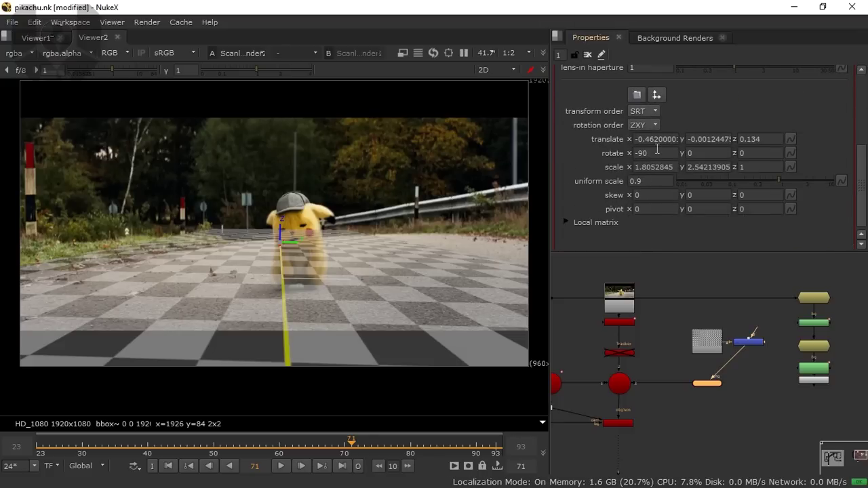
{"action": "key", "text": "Return"}
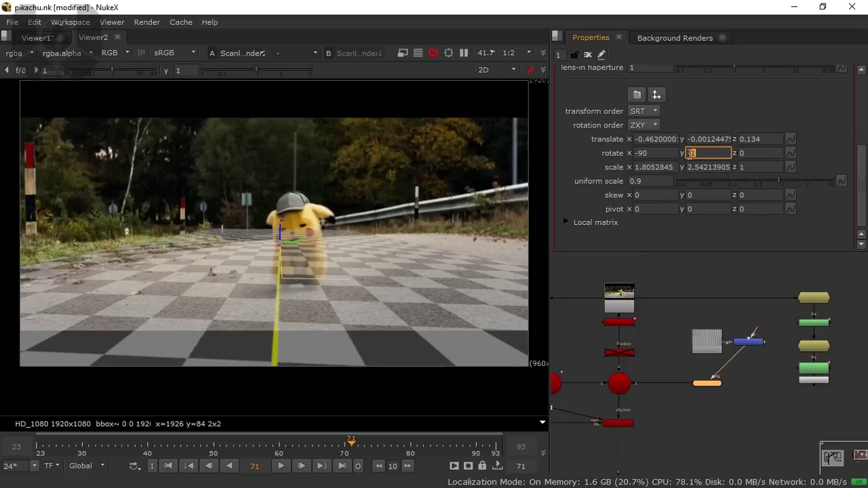
{"action": "left_click", "coordinate": [748, 153]}
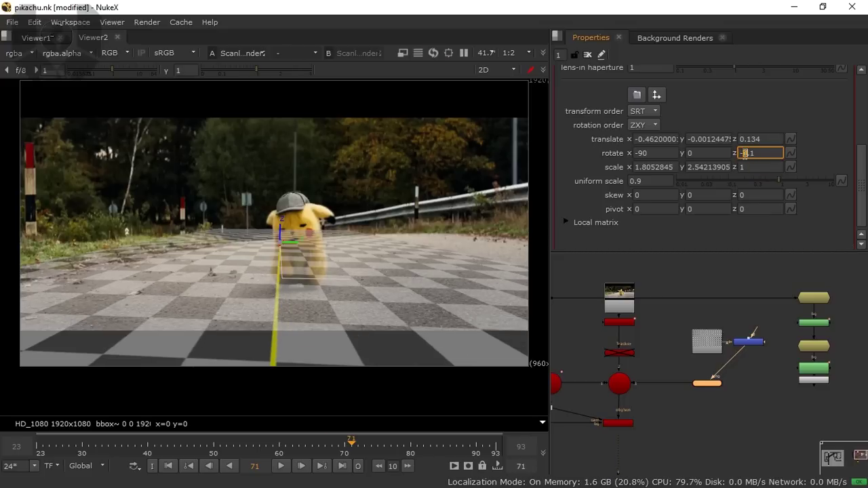
{"action": "key", "text": "Up"}
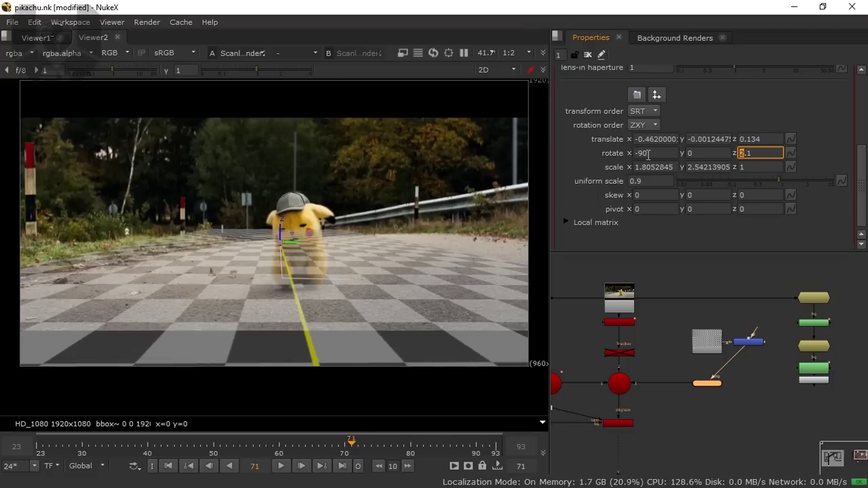
Tilt Card1 to an X rotation of -89 and shift it to about -0.466, 0.0009, 0.012.
{"action": "left_click", "coordinate": [643, 155]}
{"action": "key", "text": "Down"}
{"action": "key", "text": "Up"}
{"action": "key", "text": "Up"}
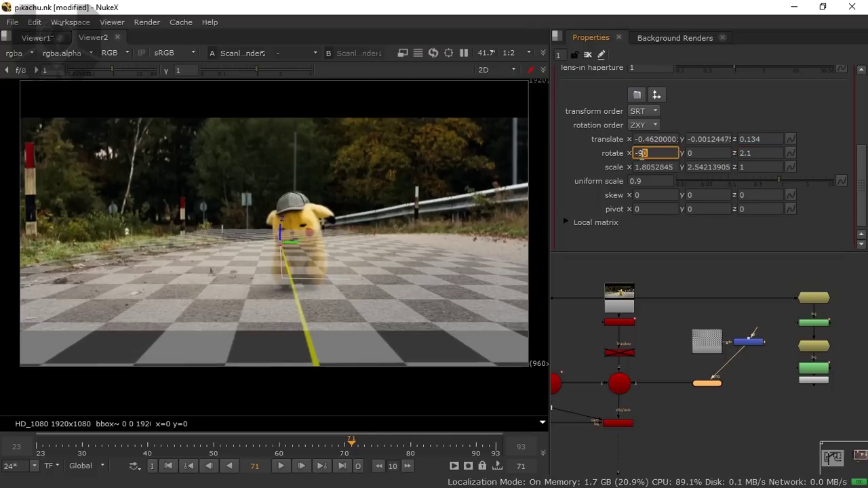
{"action": "key", "text": "Up"}
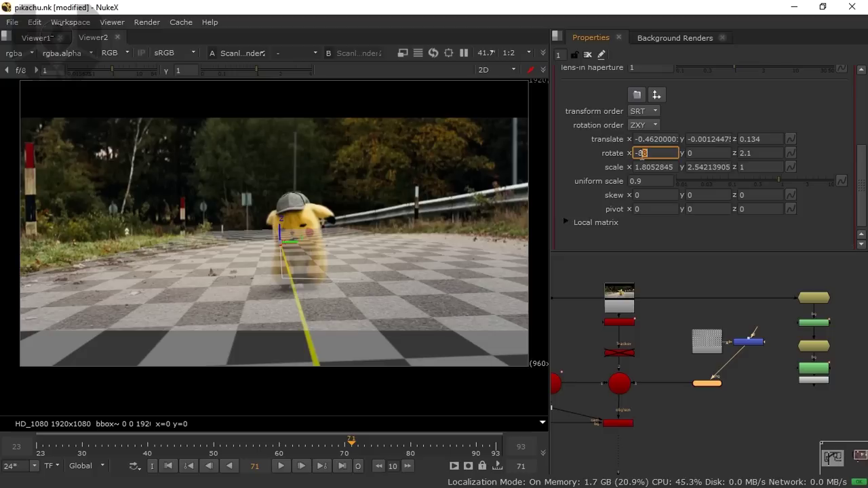
{"action": "key", "text": "Down"}
{"action": "key", "text": "Down"}
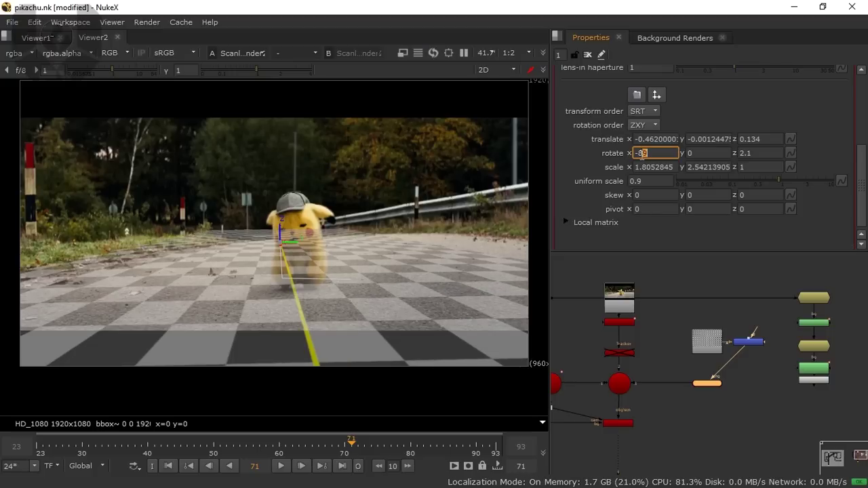
{"action": "key", "text": "Up"}
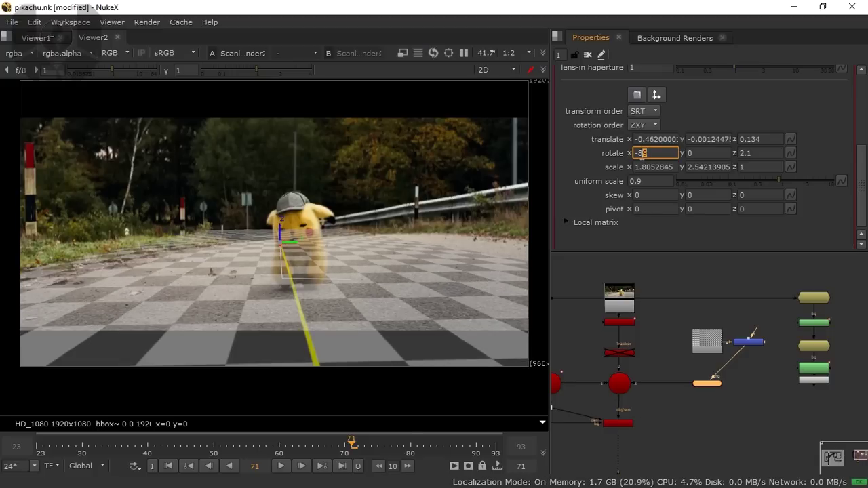
{"action": "left_click_drag", "start_coordinate": [298, 244], "coordinate": [310, 248]}
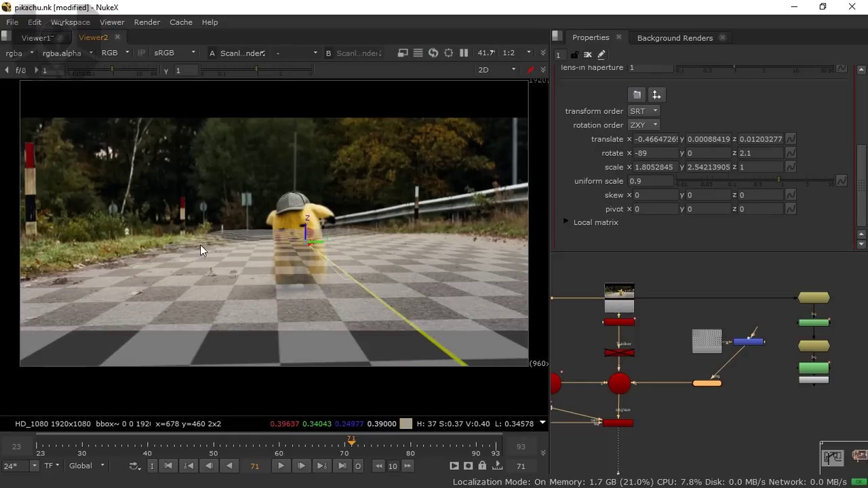
Compare the card's far edge with the road horizon by disabling and re-enabling the CheckerBoard.
{"action": "scroll", "coordinate": [203, 249], "scroll_direction": "up", "scroll_amount": 5}
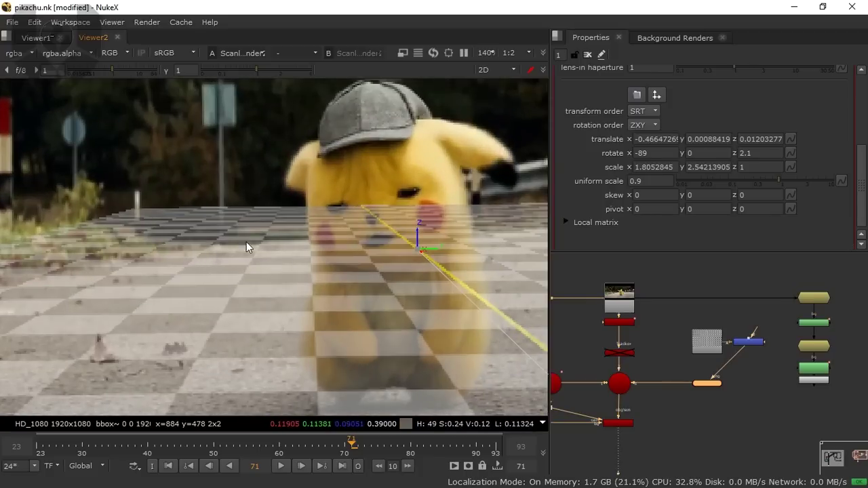
{"action": "left_click", "coordinate": [706, 341]}
{"action": "key", "text": "d"}
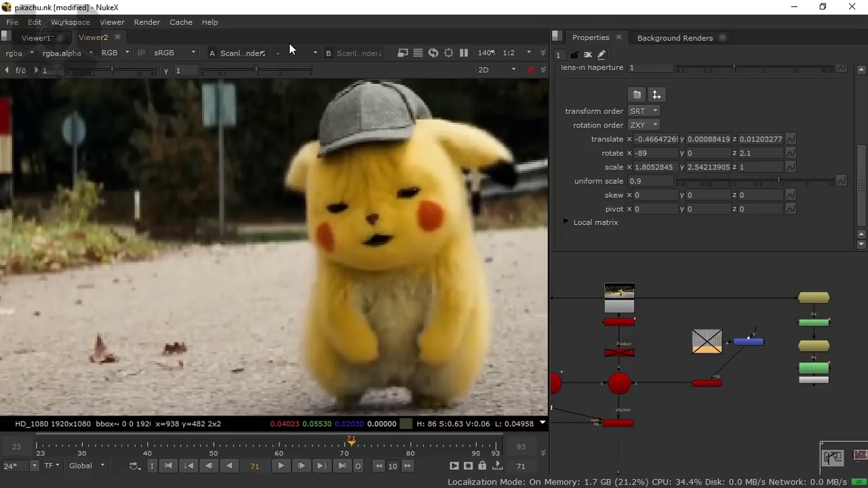
{"action": "key", "text": "d"}
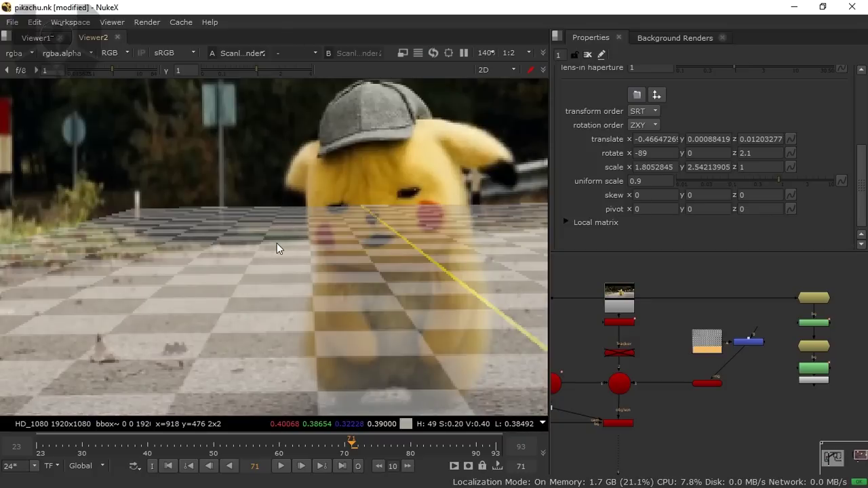
{"action": "scroll", "coordinate": [277, 244], "scroll_direction": "down", "scroll_amount": 3}
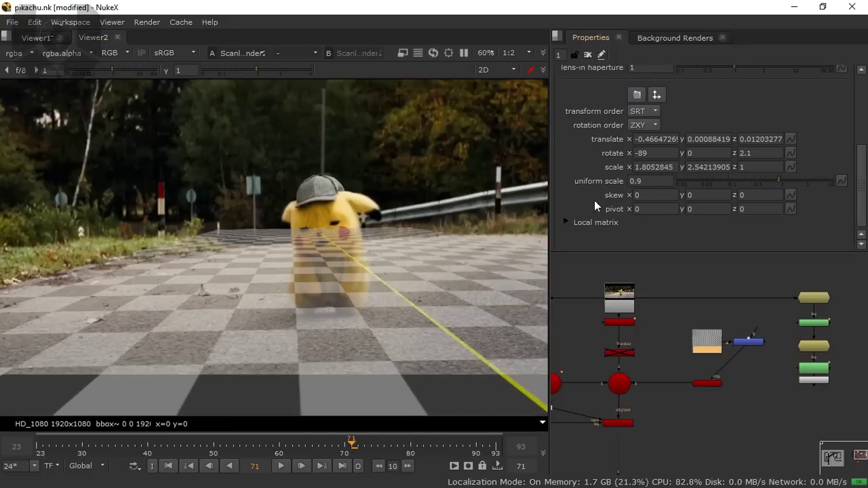
Slide Card1 along its X axis toward the camera in the 3D view, then check its road coverage in 2D.
{"action": "double_click", "coordinate": [708, 384]}
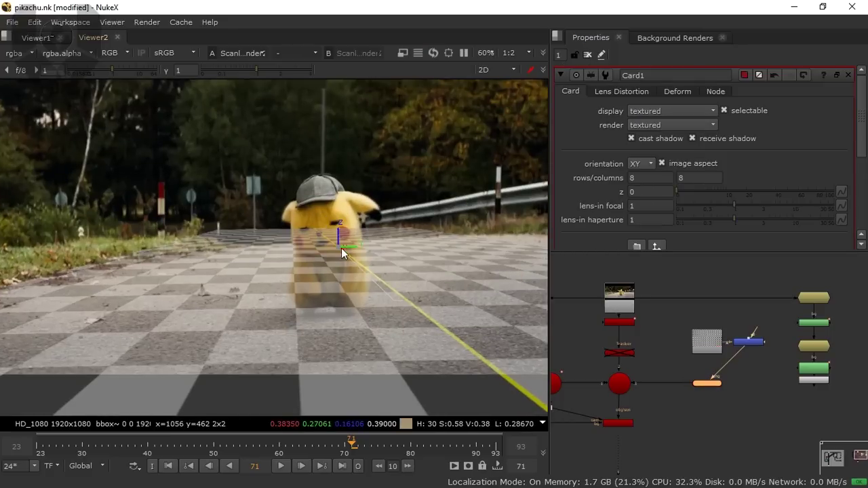
{"action": "left_click_drag", "start_coordinate": [343, 252], "coordinate": [375, 267]}
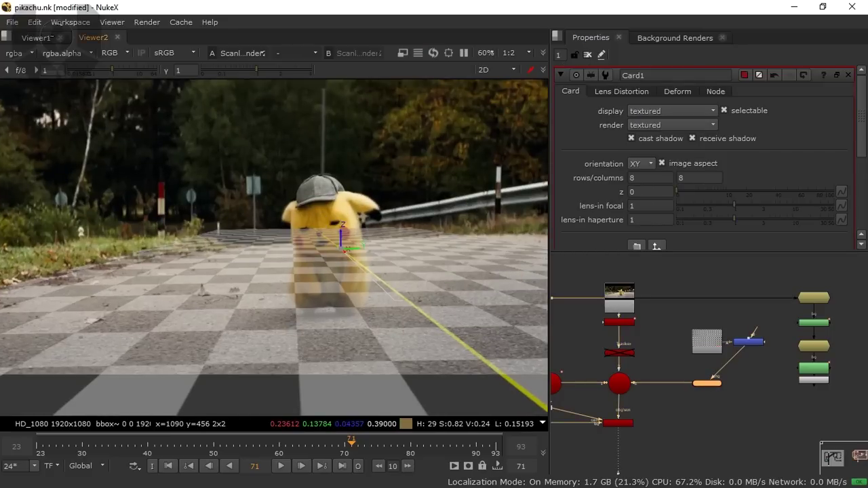
{"action": "scroll", "coordinate": [337, 246], "scroll_direction": "down", "scroll_amount": 3}
{"action": "scroll", "coordinate": [337, 246], "scroll_direction": "up", "scroll_amount": 1}
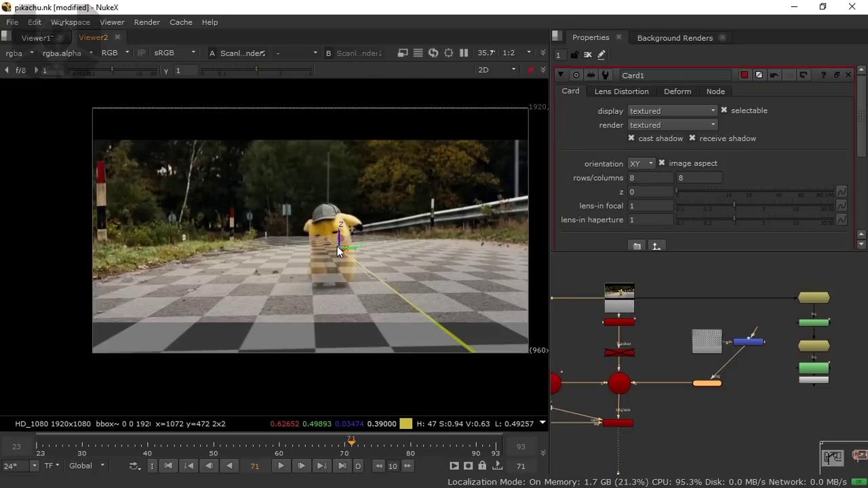
{"action": "key", "text": "Tab"}
{"action": "scroll", "coordinate": [249, 212], "scroll_direction": "up", "scroll_amount": 5}
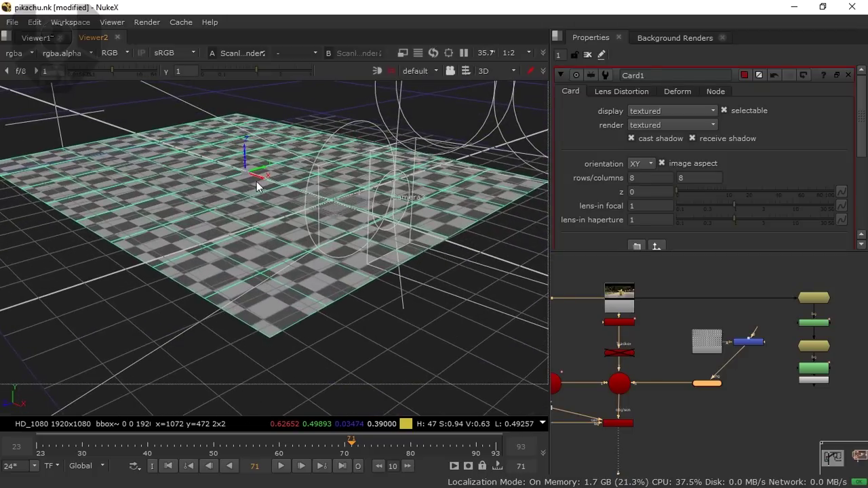
{"action": "left_click_drag", "start_coordinate": [261, 178], "coordinate": [366, 228]}
{"action": "key", "text": "Tab"}
{"action": "scroll", "coordinate": [302, 249], "scroll_direction": "up", "scroll_amount": 5}
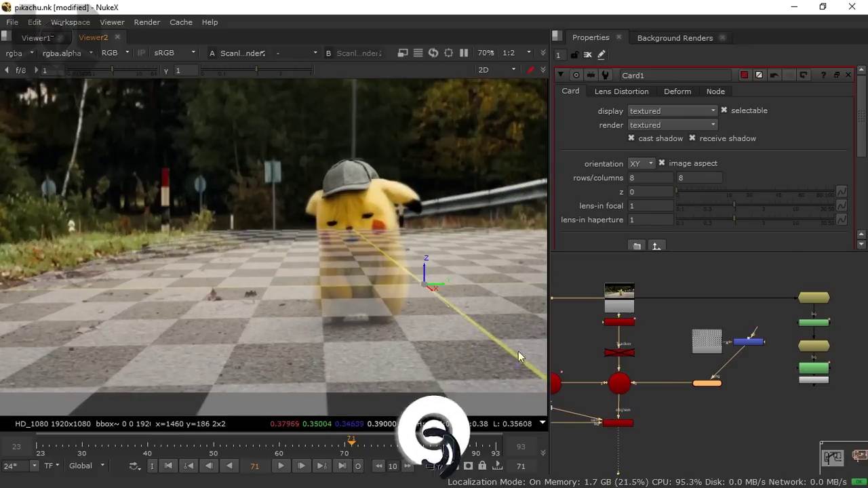
{"action": "scroll", "coordinate": [348, 230], "scroll_direction": "down", "scroll_amount": 1}
{"action": "scroll", "coordinate": [348, 226], "scroll_direction": "down", "scroll_amount": 3}
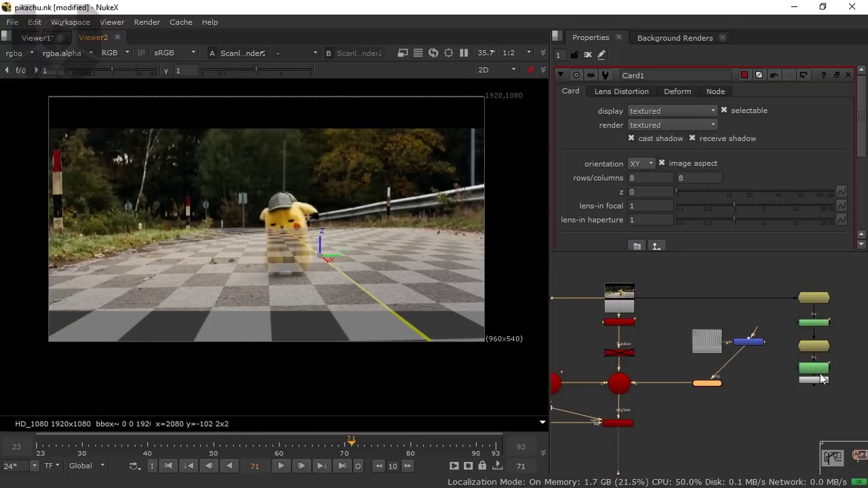
Delete the Merge and CheckerBoard nodes feeding Card1, leaving its image input free.
{"action": "left_click_drag", "start_coordinate": [818, 347], "coordinate": [758, 356]}
{"action": "scroll", "coordinate": [655, 360], "scroll_direction": "up", "scroll_amount": 3}
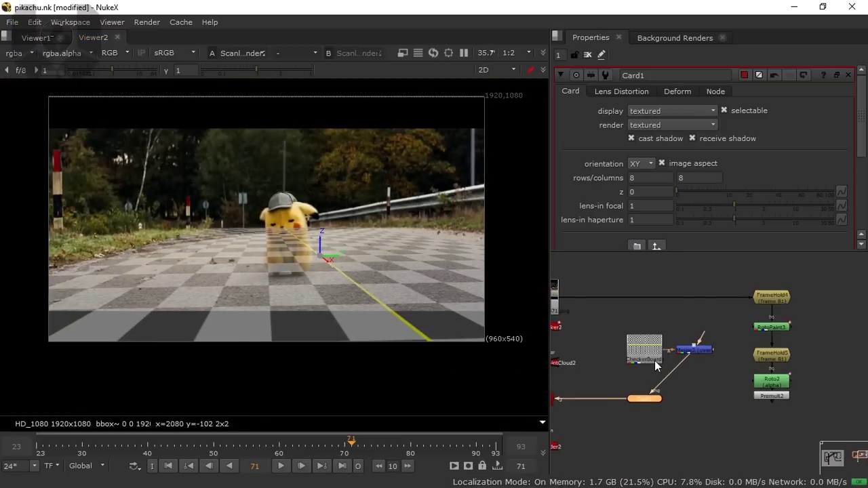
{"action": "key", "text": "Delete"}
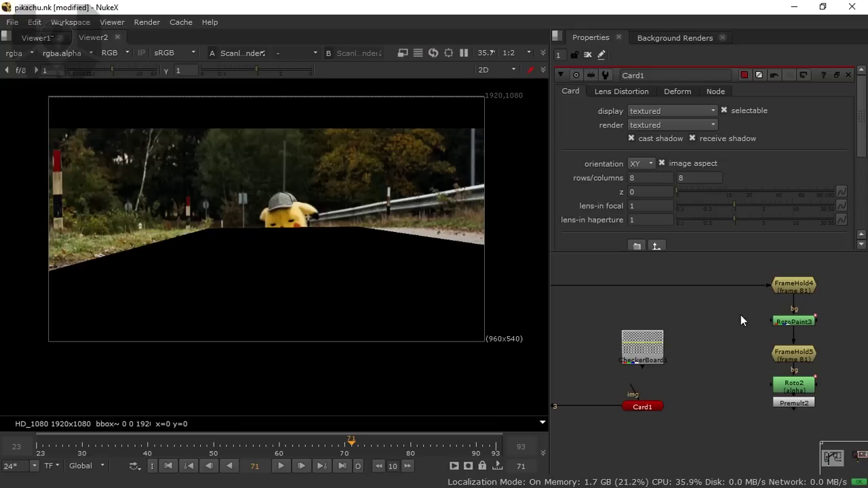
{"action": "left_click", "coordinate": [660, 350]}
{"action": "key", "text": "Delete"}
{"action": "scroll", "coordinate": [638, 342], "scroll_direction": "down", "scroll_amount": 3}
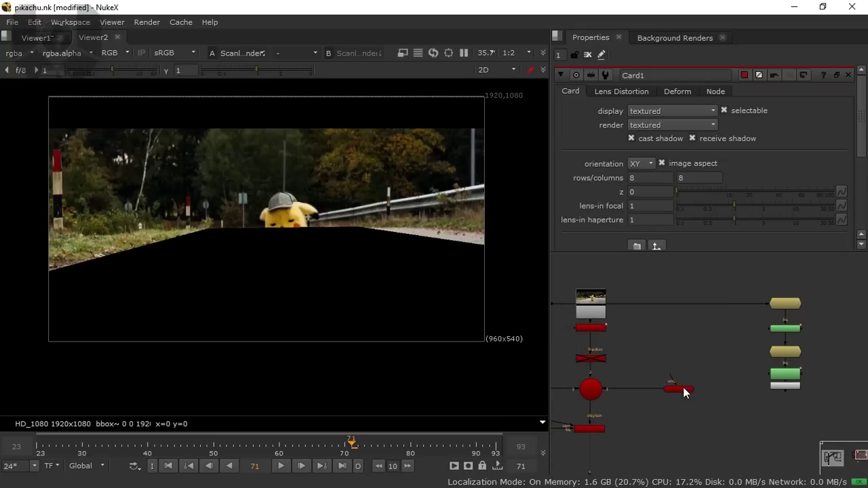
Add a Project3D node to the node graph and place it in the free space beside Card1.
{"action": "scroll", "coordinate": [678, 421], "scroll_direction": "down", "scroll_amount": 2}
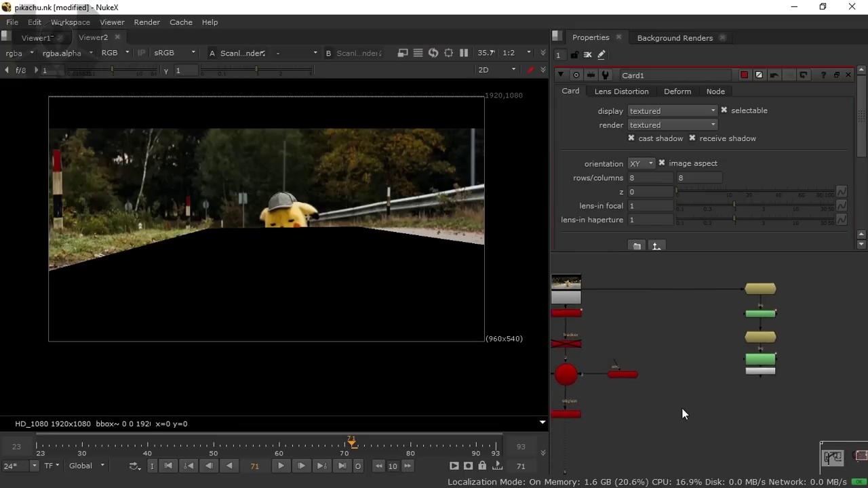
{"action": "key", "text": "Tab"}
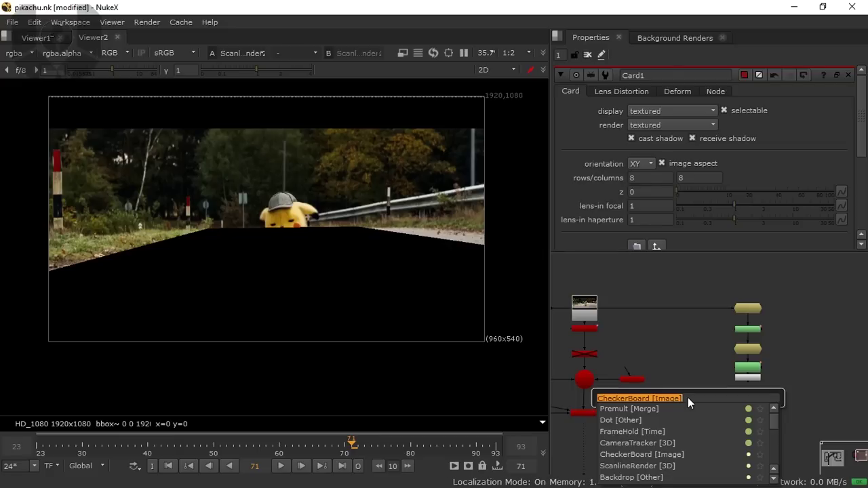
{"action": "type", "text": "project"}
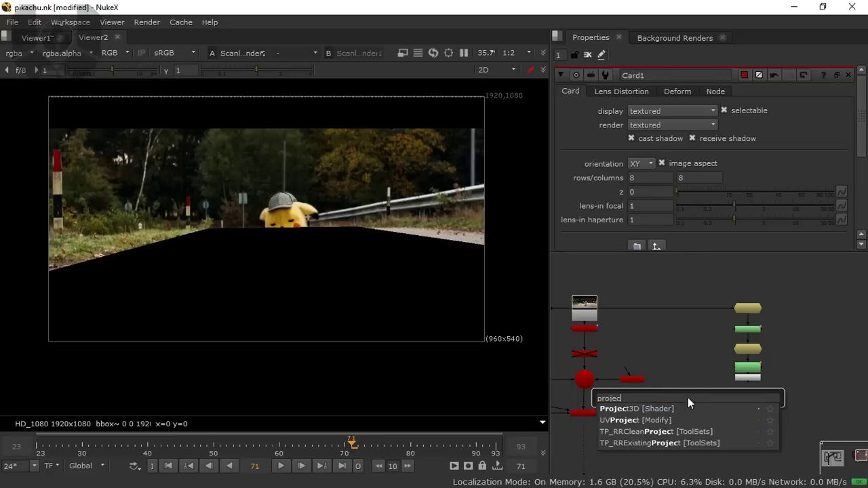
{"action": "left_click", "coordinate": [675, 410]}
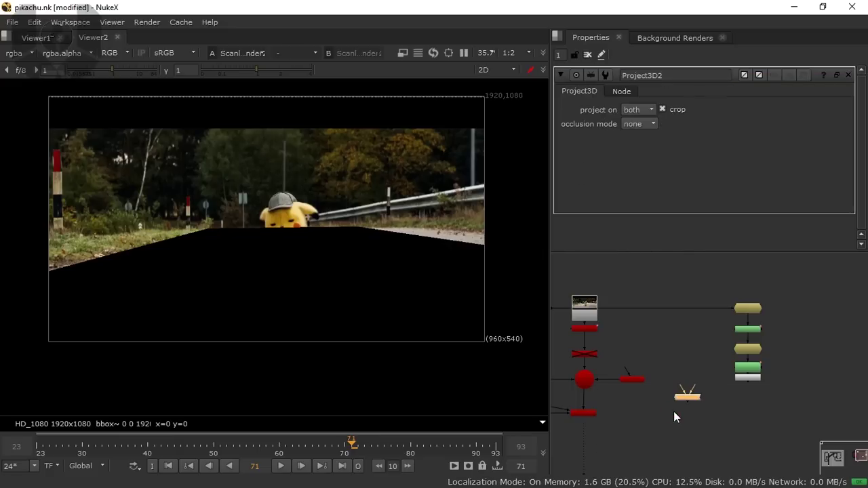
{"action": "scroll", "coordinate": [678, 406], "scroll_direction": "up", "scroll_amount": 3}
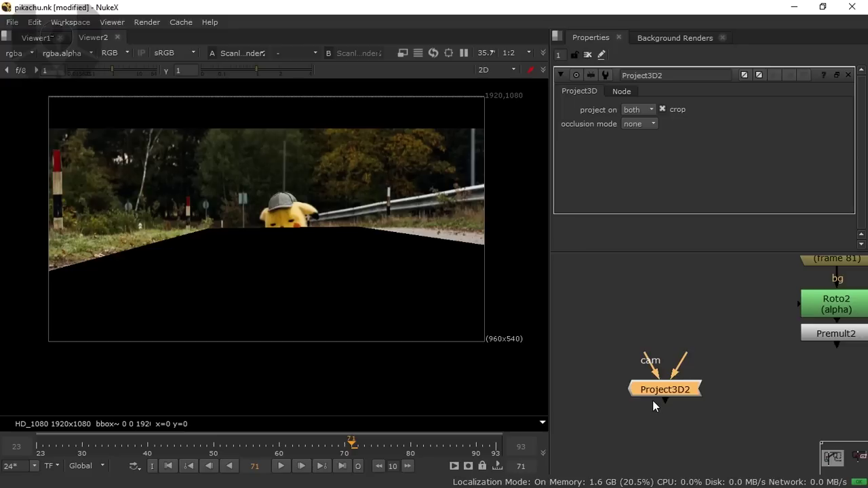
{"action": "scroll", "coordinate": [653, 400], "scroll_direction": "down", "scroll_amount": 3}
{"action": "left_click_drag", "start_coordinate": [653, 380], "coordinate": [702, 376]}
{"action": "scroll", "coordinate": [698, 375], "scroll_direction": "down", "scroll_amount": 1}
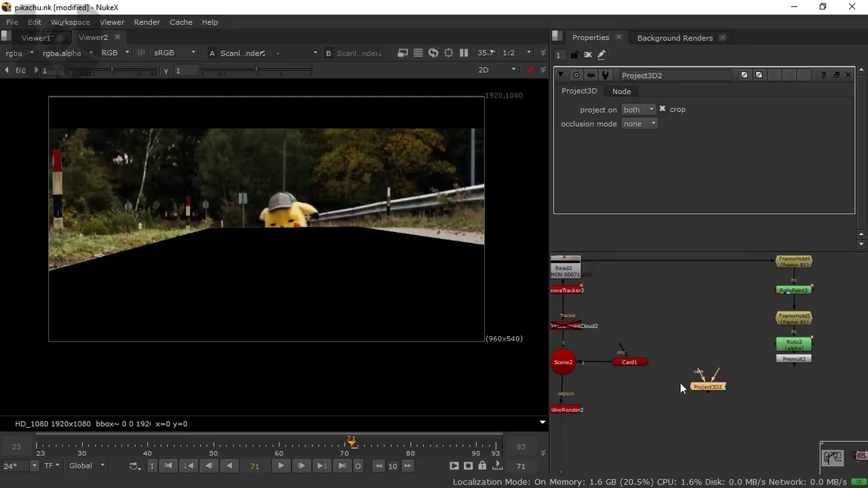
Duplicate the solved camera feeding Scene2 and place the copy in the free area beside Project3D2.
{"action": "left_click_drag", "start_coordinate": [607, 401], "coordinate": [684, 388]}
{"action": "scroll", "coordinate": [684, 388], "scroll_direction": "down", "scroll_amount": 1}
{"action": "left_click", "coordinate": [594, 355]}
{"action": "scroll", "coordinate": [595, 356], "scroll_direction": "up", "scroll_amount": 3}
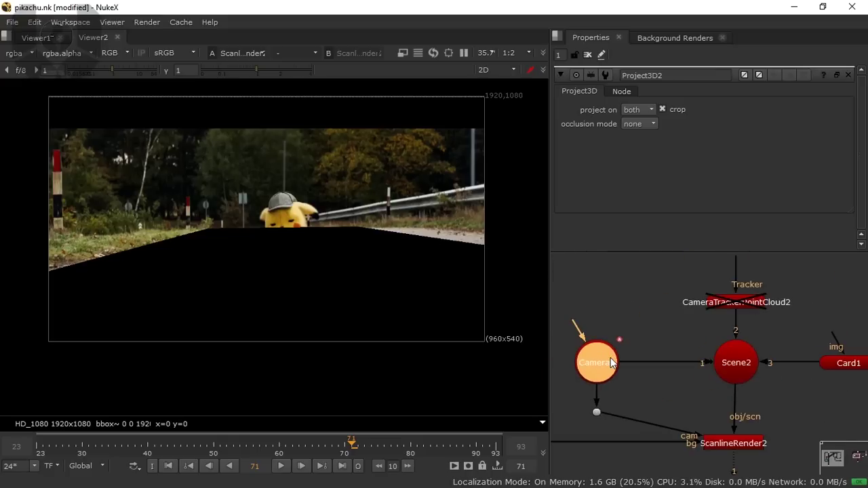
{"action": "left_click_drag", "start_coordinate": [713, 410], "coordinate": [569, 381]}
{"action": "scroll", "coordinate": [569, 381], "scroll_direction": "down", "scroll_amount": 3}
{"action": "left_click_drag", "start_coordinate": [778, 408], "coordinate": [814, 397]}
{"action": "key", "text": "ctrl+v"}
{"action": "left_click_drag", "start_coordinate": [626, 357], "coordinate": [657, 415]}
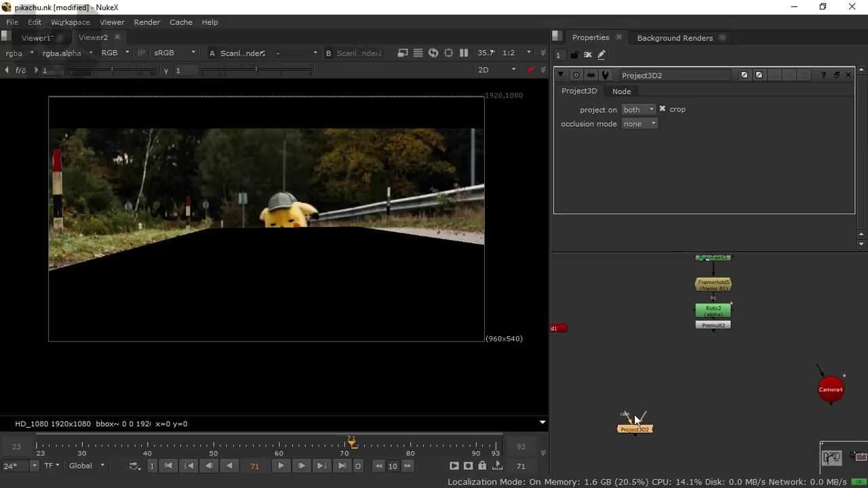
Connect Project3D2's cam input to the duplicated camera and space the two nodes apart.
{"action": "left_click_drag", "start_coordinate": [625, 416], "coordinate": [816, 461]}
{"action": "left_click_drag", "start_coordinate": [752, 444], "coordinate": [773, 389]}
{"action": "scroll", "coordinate": [771, 387], "scroll_direction": "down", "scroll_amount": 1}
{"action": "left_click_drag", "start_coordinate": [678, 375], "coordinate": [661, 361]}
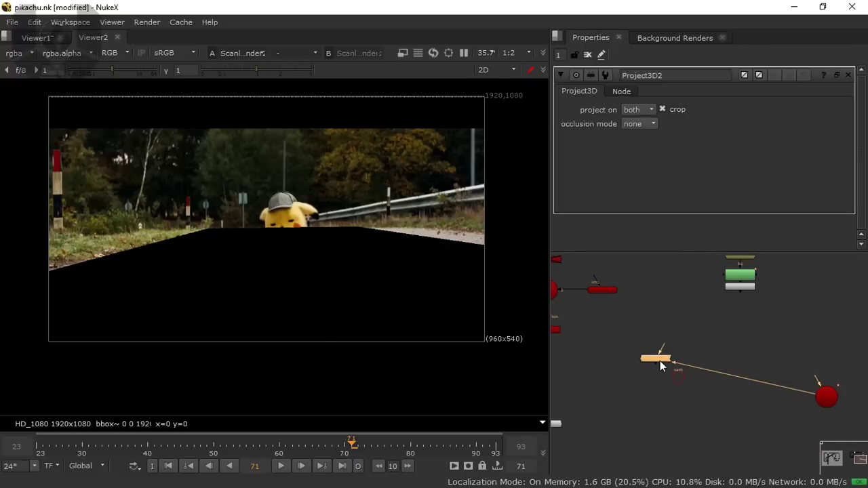
{"action": "left_click_drag", "start_coordinate": [828, 400], "coordinate": [822, 420]}
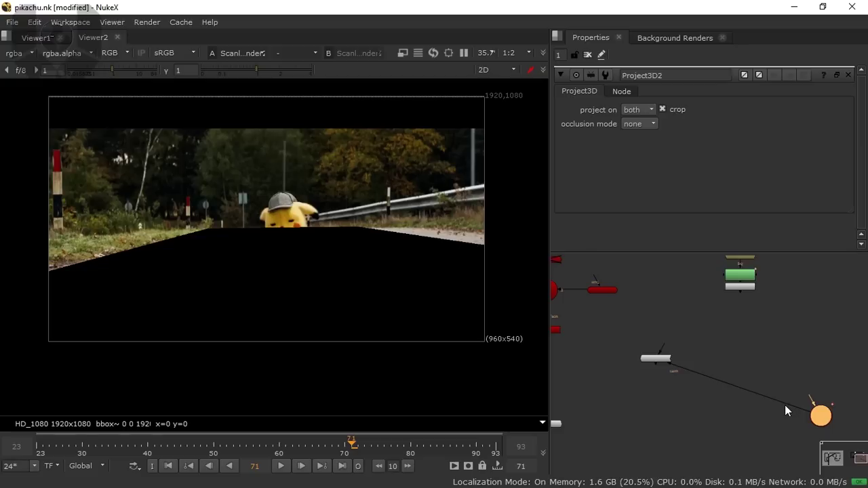
Go to frame 81 and insert a copy of FrameHold5 between the duplicated camera and Project3D2.
{"action": "left_click", "coordinate": [417, 448]}
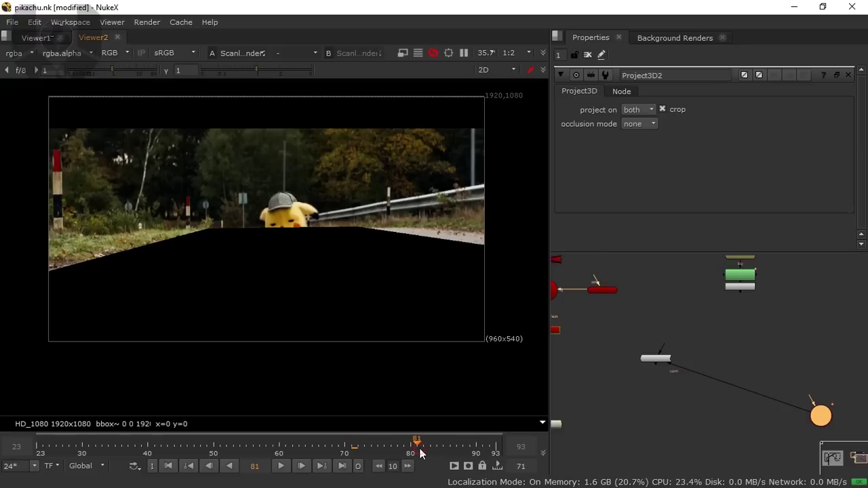
{"action": "scroll", "coordinate": [718, 371], "scroll_direction": "down", "scroll_amount": 5}
{"action": "scroll", "coordinate": [718, 367], "scroll_direction": "up", "scroll_amount": 1}
{"action": "left_click_drag", "start_coordinate": [718, 366], "coordinate": [563, 376]}
{"action": "scroll", "coordinate": [727, 349], "scroll_direction": "up", "scroll_amount": 3}
{"action": "scroll", "coordinate": [664, 347], "scroll_direction": "up", "scroll_amount": 4}
{"action": "left_click", "coordinate": [747, 312]}
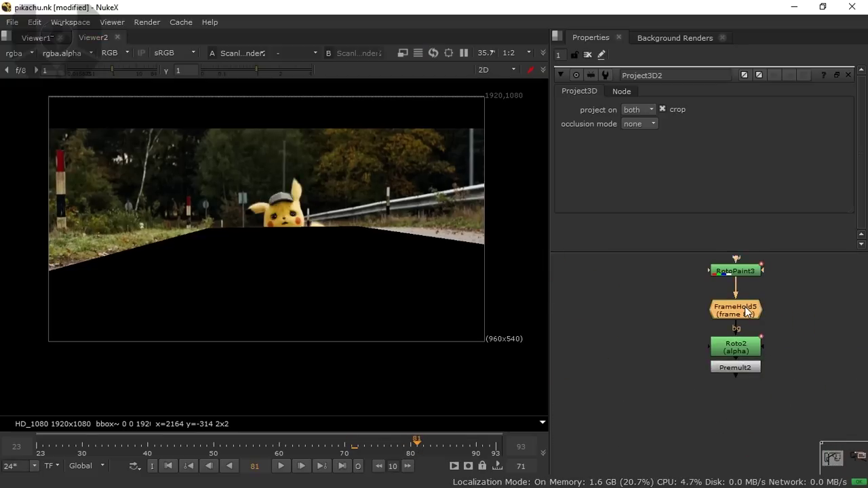
{"action": "scroll", "coordinate": [767, 432], "scroll_direction": "down", "scroll_amount": 2}
{"action": "left_click_drag", "start_coordinate": [767, 432], "coordinate": [723, 280]}
{"action": "key", "text": "ctrl+v"}
{"action": "left_click_drag", "start_coordinate": [715, 394], "coordinate": [681, 389]}
{"action": "left_click_drag", "start_coordinate": [793, 391], "coordinate": [812, 392]}
{"action": "left_click_drag", "start_coordinate": [662, 343], "coordinate": [718, 411]}
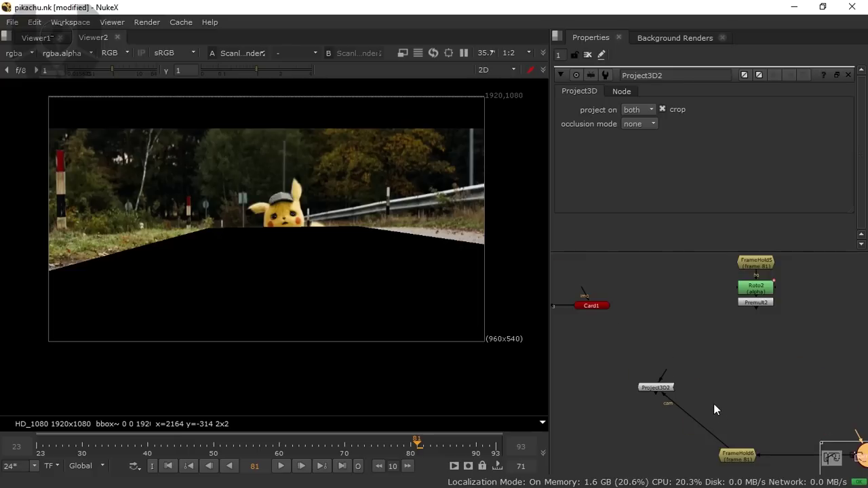
Connect Premult2 to Project3D2's image input and feed Project3D2 into Card1's img input.
{"action": "left_click_drag", "start_coordinate": [654, 388], "coordinate": [659, 388]}
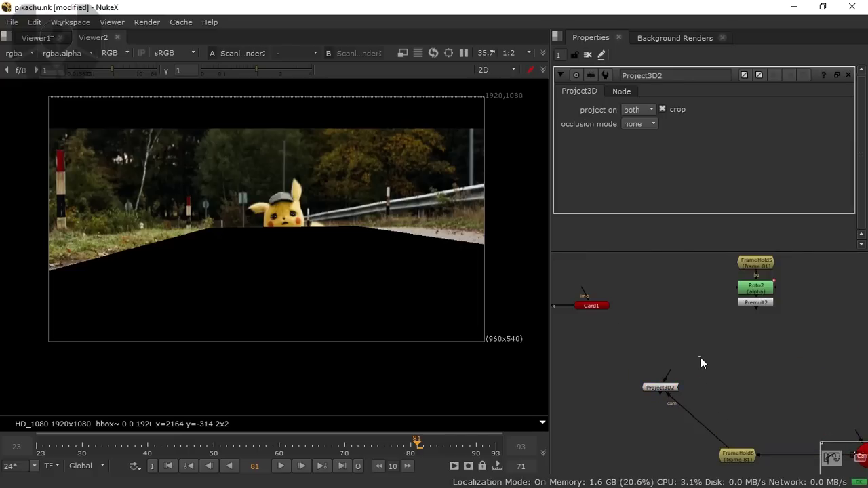
{"action": "left_click_drag", "start_coordinate": [754, 307], "coordinate": [588, 308]}
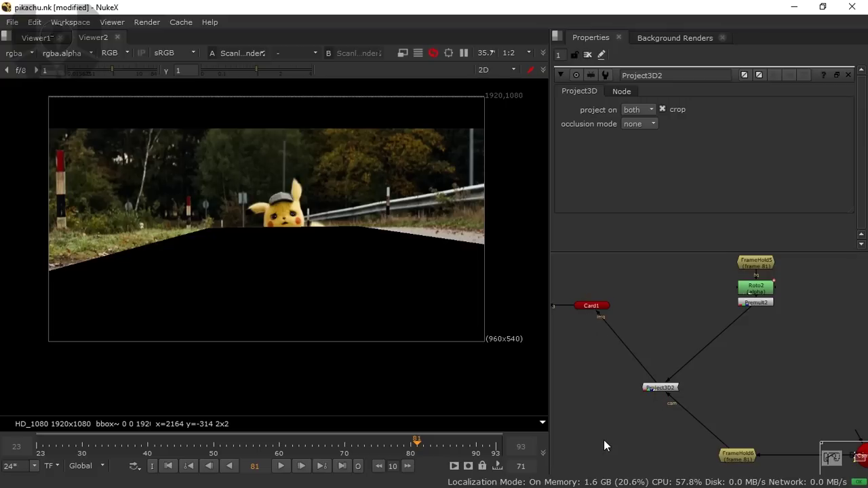
{"action": "left_click_drag", "start_coordinate": [621, 391], "coordinate": [664, 378]}
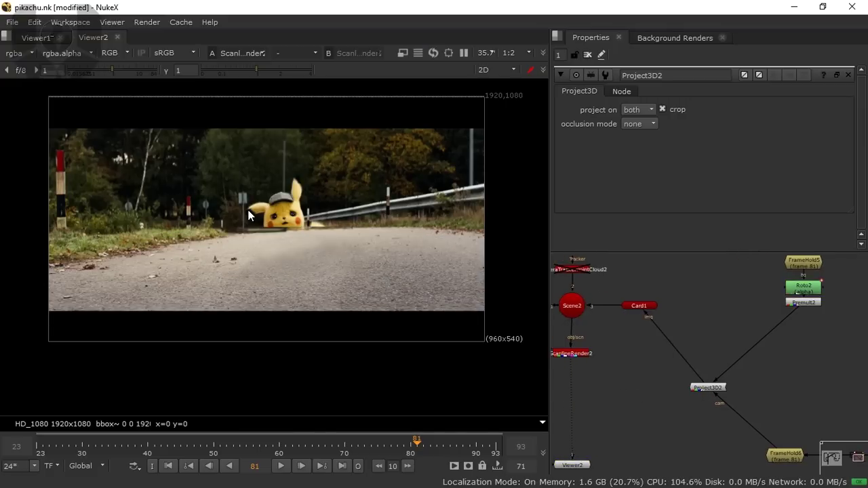
Examine the clean plate projected onto the ground card in 3D, then check the render in 2D.
{"action": "key", "text": "Tab"}
{"action": "left_click_drag", "start_coordinate": [425, 230], "coordinate": [299, 230]}
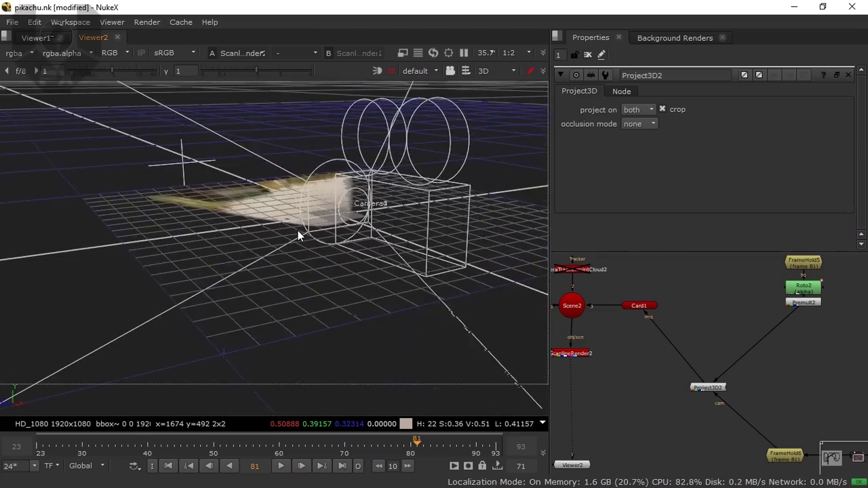
{"action": "key", "text": "Tab"}
{"action": "scroll", "coordinate": [299, 252], "scroll_direction": "up", "scroll_amount": 2}
{"action": "left_click_drag", "start_coordinate": [378, 279], "coordinate": [332, 281]}
{"action": "left_click_drag", "start_coordinate": [159, 276], "coordinate": [247, 280]}
{"action": "left_click_drag", "start_coordinate": [328, 249], "coordinate": [282, 252]}
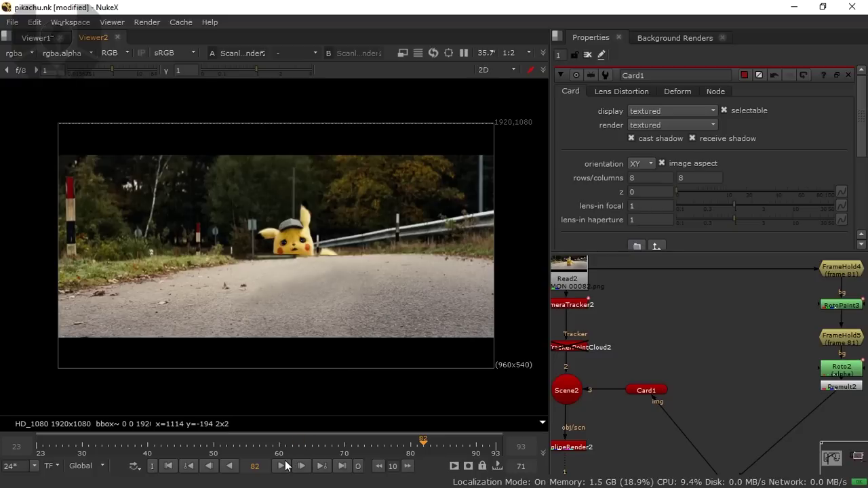
Play the shot to check how the projected road patch tracks, scrub to frame 64, and return to frame 81.
{"action": "left_click", "coordinate": [285, 465]}
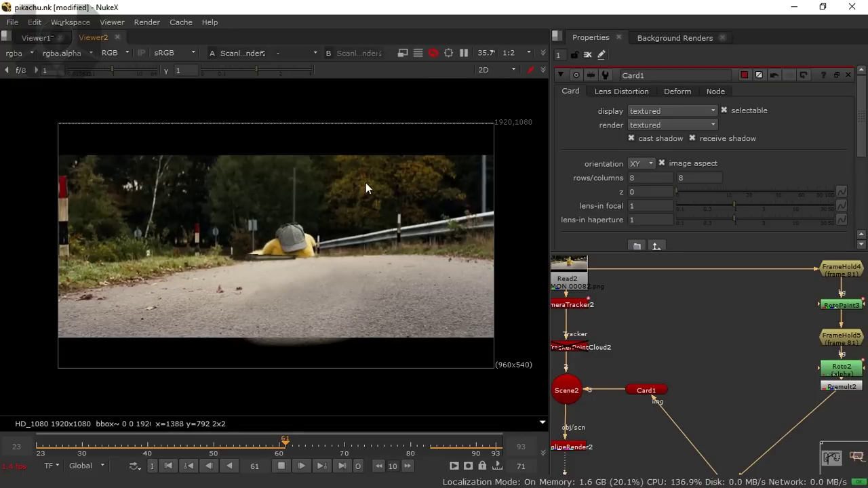
{"action": "left_click", "coordinate": [281, 466]}
{"action": "left_click_drag", "start_coordinate": [286, 447], "coordinate": [307, 447]}
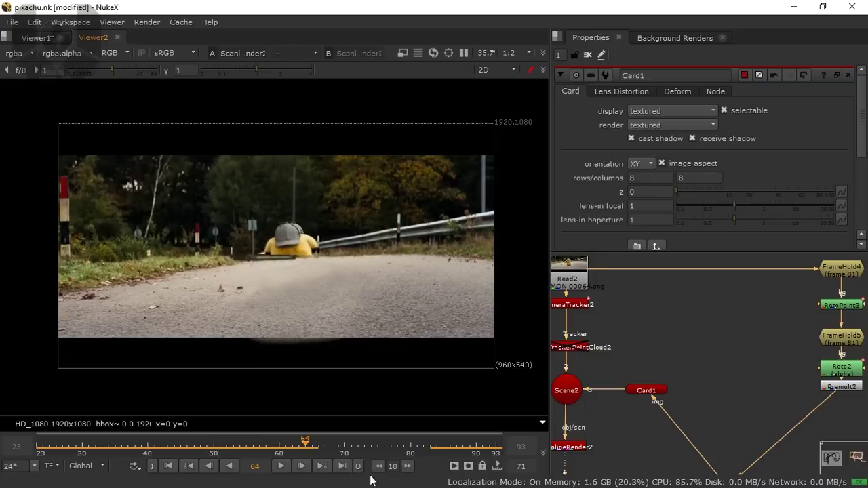
{"action": "left_click", "coordinate": [418, 447]}
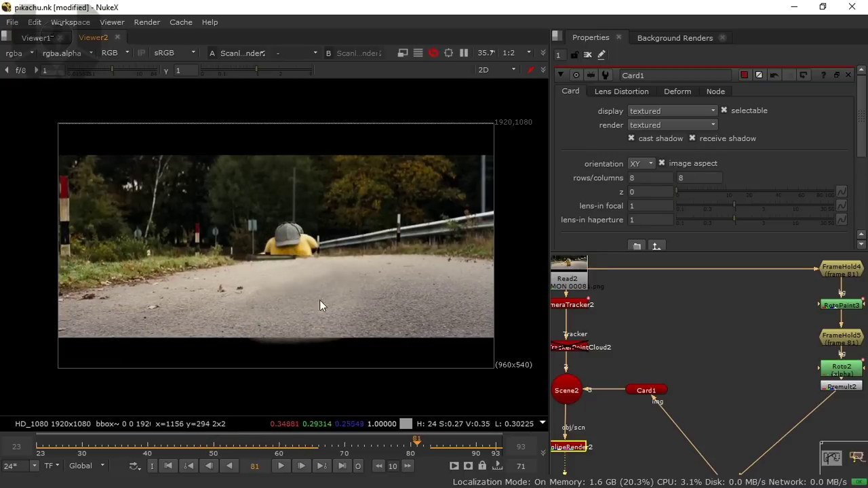
Inspect Pakachu's uncovered upper body above the road horizon at frame 81, comparing the 2D render with the 3D scene.
{"action": "scroll", "coordinate": [309, 268], "scroll_direction": "up", "scroll_amount": 3}
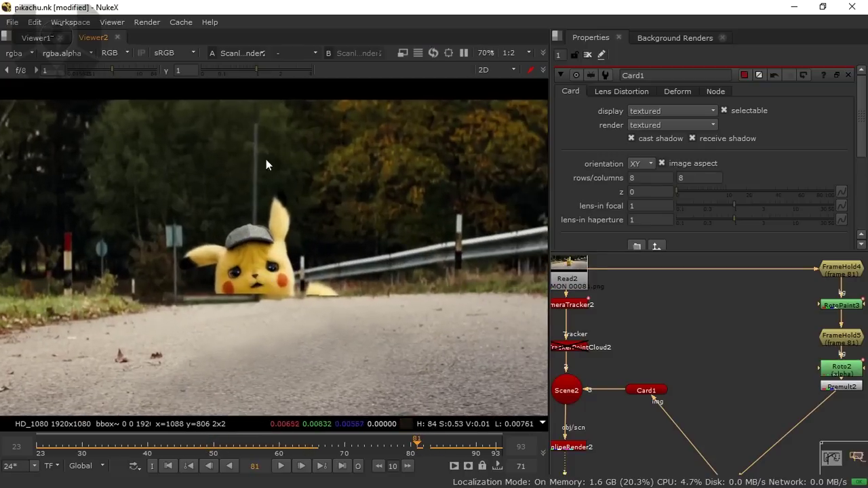
{"action": "scroll", "coordinate": [252, 261], "scroll_direction": "down", "scroll_amount": 2}
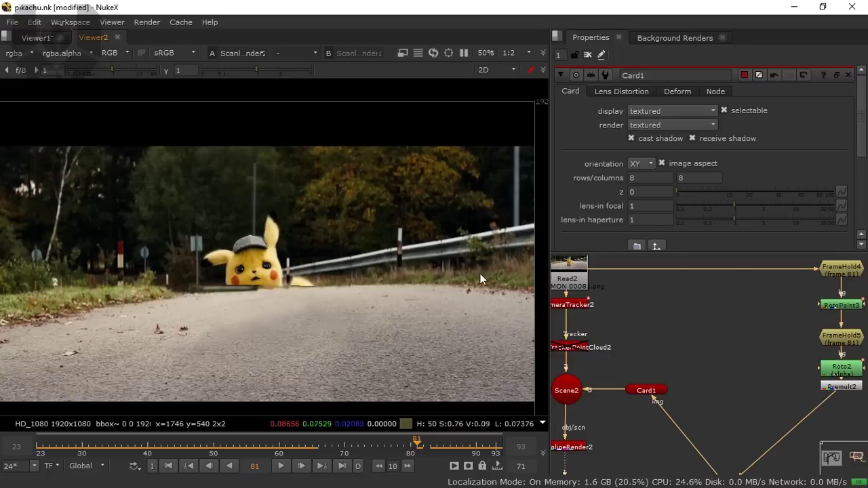
{"action": "scroll", "coordinate": [669, 333], "scroll_direction": "down", "scroll_amount": 5}
{"action": "scroll", "coordinate": [669, 333], "scroll_direction": "up", "scroll_amount": 5}
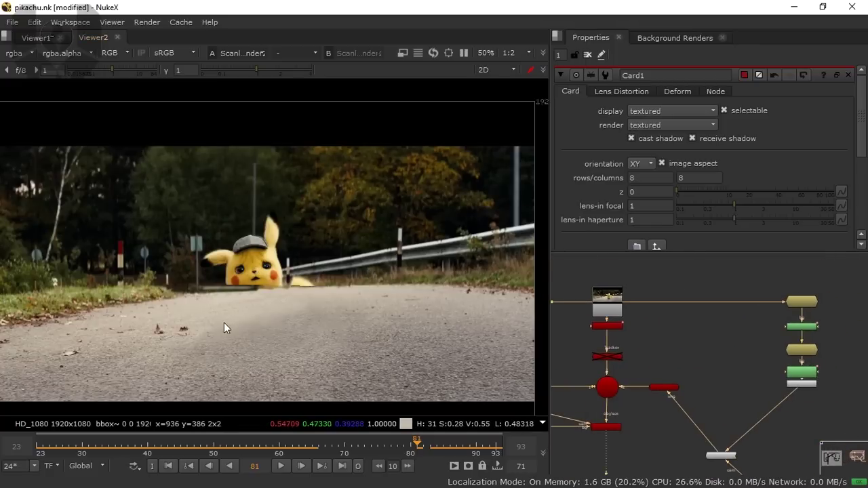
{"action": "key", "text": "Tab"}
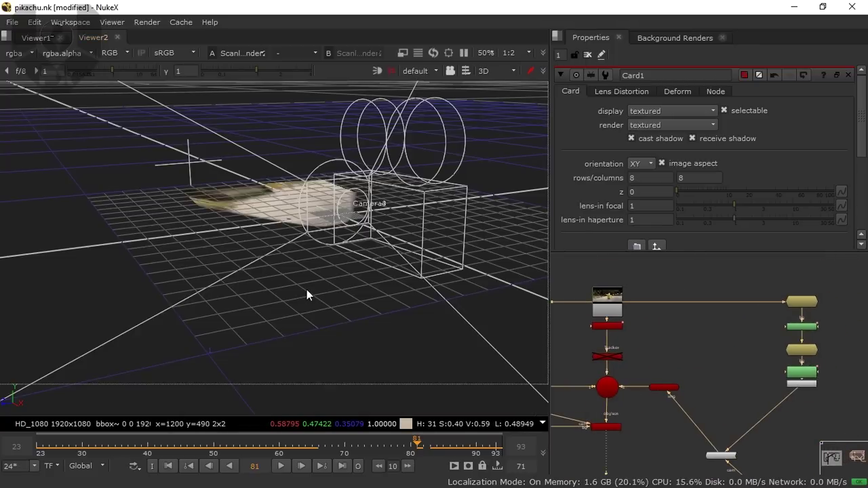
{"action": "key", "text": "Tab"}
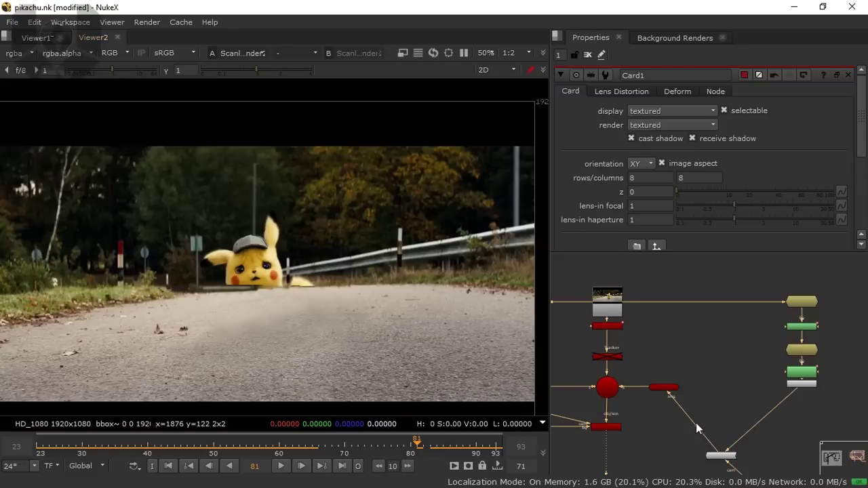
Add a second Card, connect it to Scene2, and attach its img input to Project3D2.
{"action": "scroll", "coordinate": [687, 350], "scroll_direction": "up", "scroll_amount": 3}
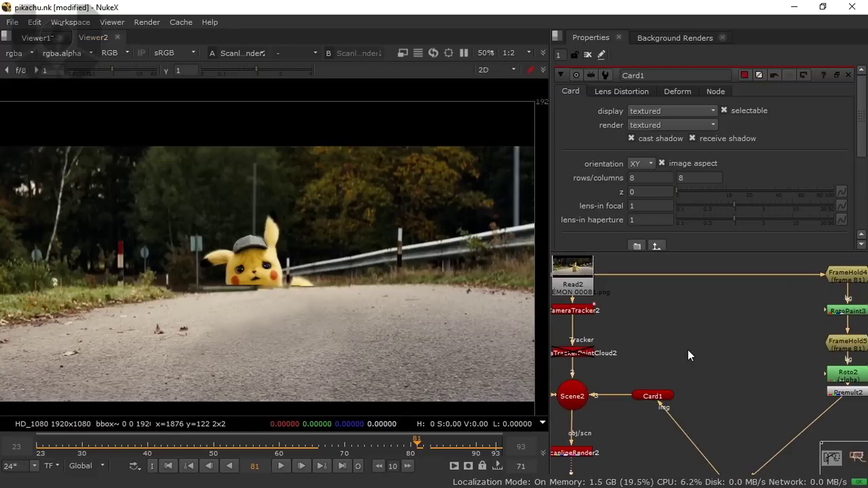
{"action": "key", "text": "Tab"}
{"action": "type", "text": "card"}
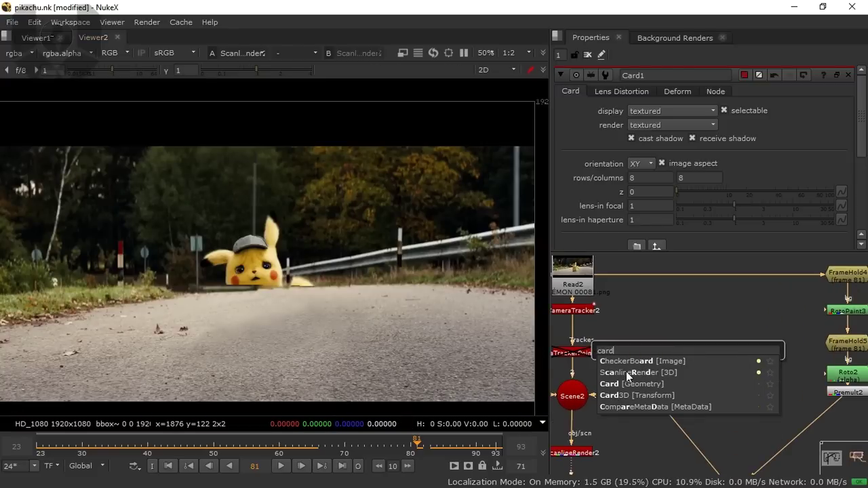
{"action": "left_click", "coordinate": [624, 386]}
{"action": "scroll", "coordinate": [736, 303], "scroll_direction": "down", "scroll_amount": 1}
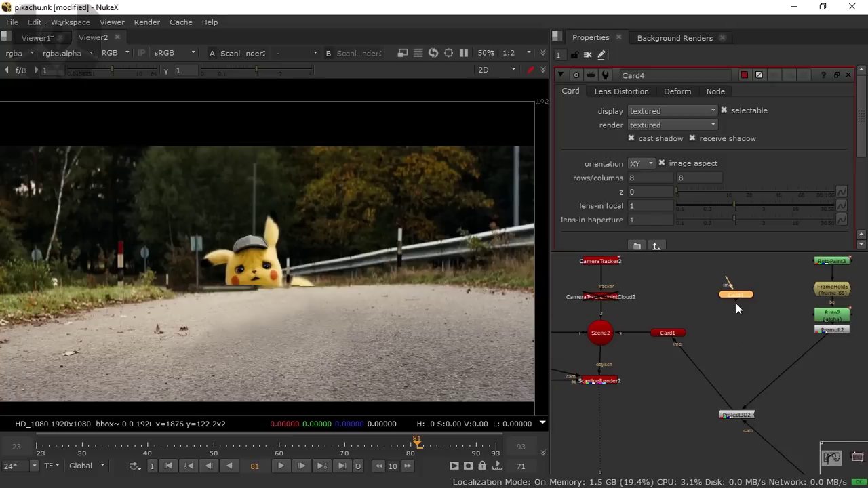
{"action": "left_click_drag", "start_coordinate": [735, 305], "coordinate": [604, 339]}
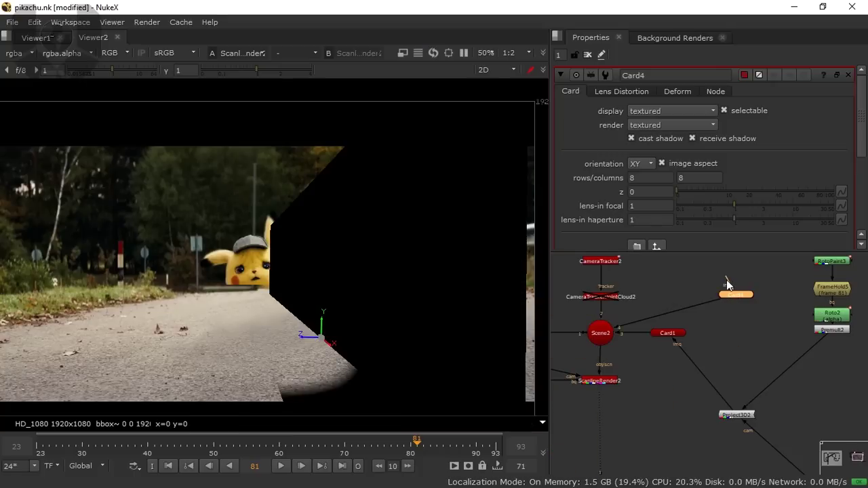
{"action": "left_click_drag", "start_coordinate": [764, 316], "coordinate": [737, 415]}
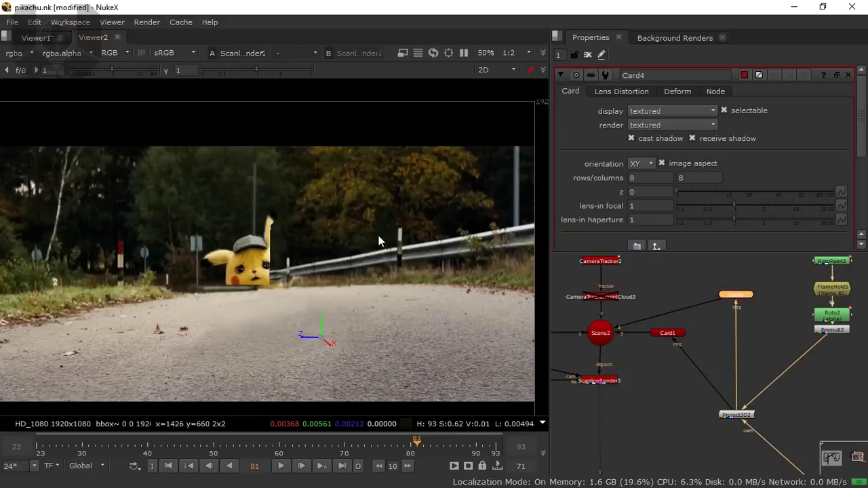
Set the second card's Y rotation to 90 so it stands across the road facing the camera.
{"action": "key", "text": "Tab"}
{"action": "scroll", "coordinate": [259, 183], "scroll_direction": "up", "scroll_amount": 3}
{"action": "left_click_drag", "start_coordinate": [445, 208], "coordinate": [436, 293], "text": "alt"}
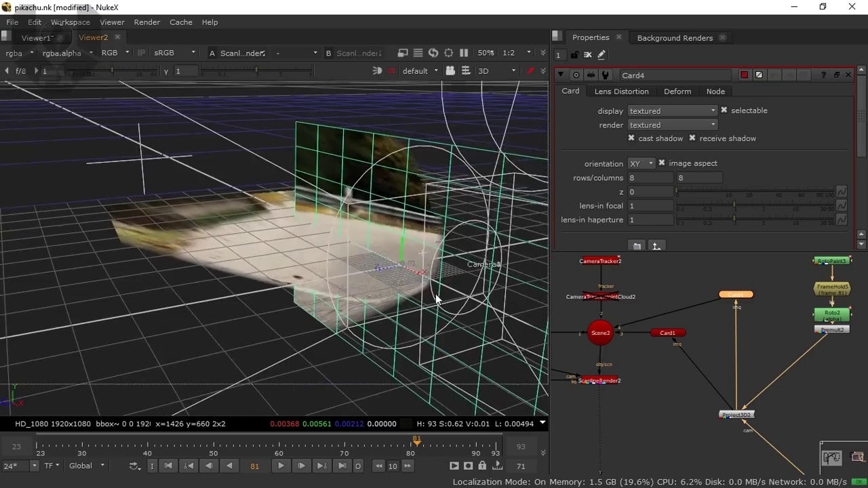
{"action": "scroll", "coordinate": [434, 290], "scroll_direction": "down", "scroll_amount": 4}
{"action": "left_click_drag", "start_coordinate": [420, 244], "coordinate": [536, 271], "text": "ctrl"}
{"action": "scroll", "coordinate": [585, 178], "scroll_direction": "down", "scroll_amount": 5}
{"action": "left_click", "coordinate": [646, 154]}
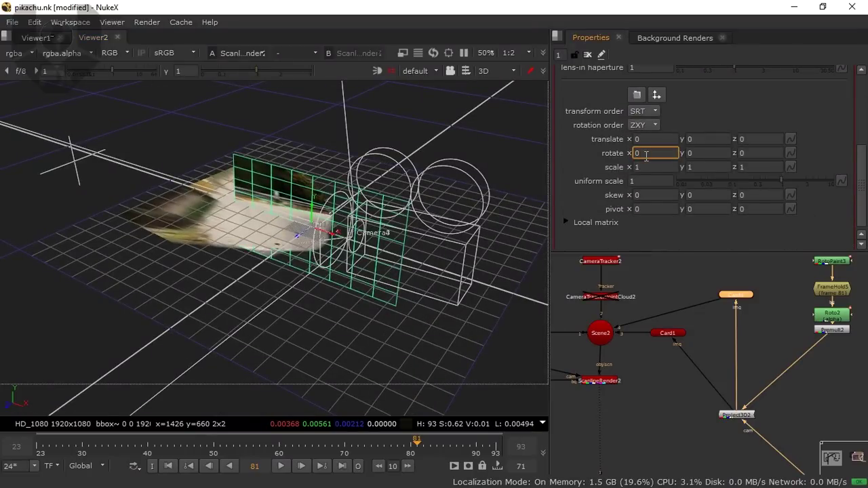
{"action": "left_click", "coordinate": [712, 155]}
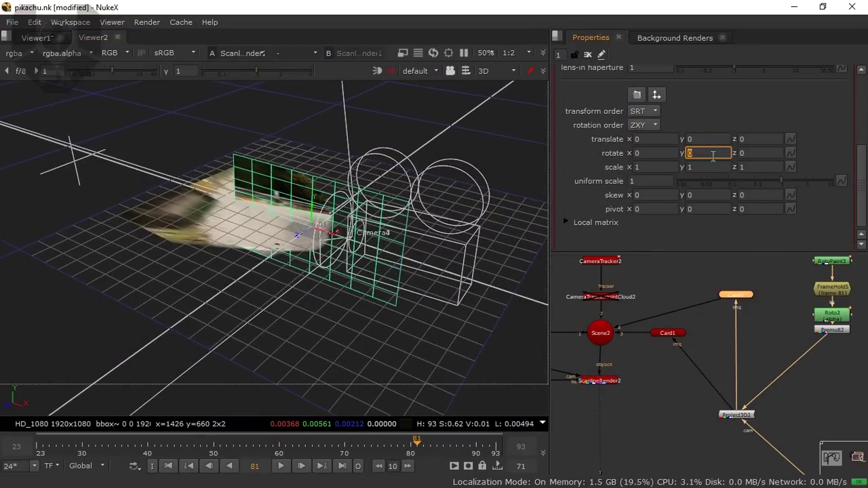
{"action": "key", "text": "Return"}
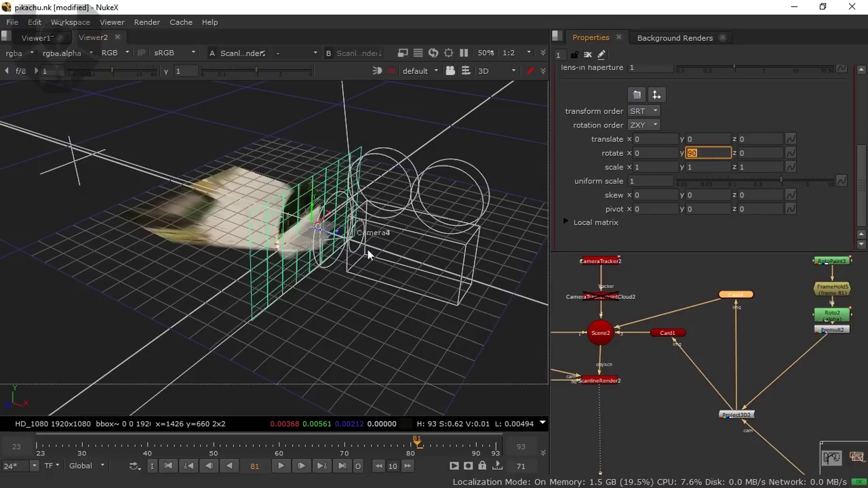
Move the second card away from the camera to about X -1.108, Y 0.196, Z -0.011, above the ground patch.
{"action": "left_click_drag", "start_coordinate": [338, 242], "coordinate": [265, 217]}
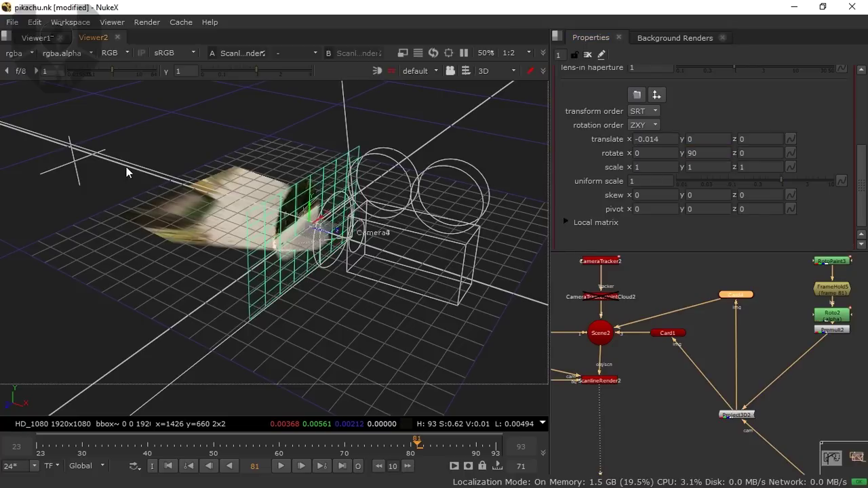
{"action": "left_click_drag", "start_coordinate": [126, 172], "coordinate": [322, 239]}
{"action": "mouse_move", "coordinate": [183, 189]}
{"action": "left_mouse_down"}
{"action": "mouse_move", "coordinate": [157, 181]}
{"action": "mouse_move", "coordinate": [174, 178]}
{"action": "left_mouse_up"}
{"action": "left_click_drag", "start_coordinate": [331, 193], "coordinate": [345, 147]}
{"action": "scroll", "coordinate": [340, 150], "scroll_direction": "down", "scroll_amount": 5}
{"action": "scroll", "coordinate": [339, 151], "scroll_direction": "down", "scroll_amount": 5}
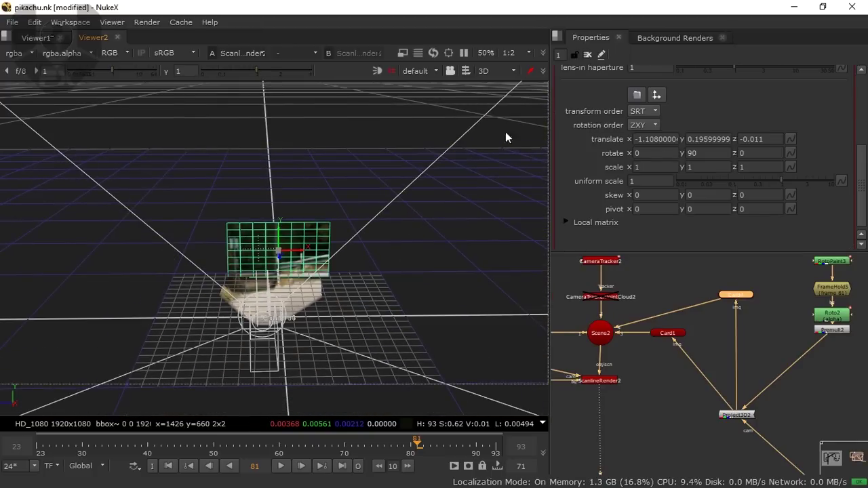
Widen the upright card to an X scale of about 2.648 and shift it to X -0.903.
{"action": "scroll", "coordinate": [266, 267], "scroll_direction": "up", "scroll_amount": 2}
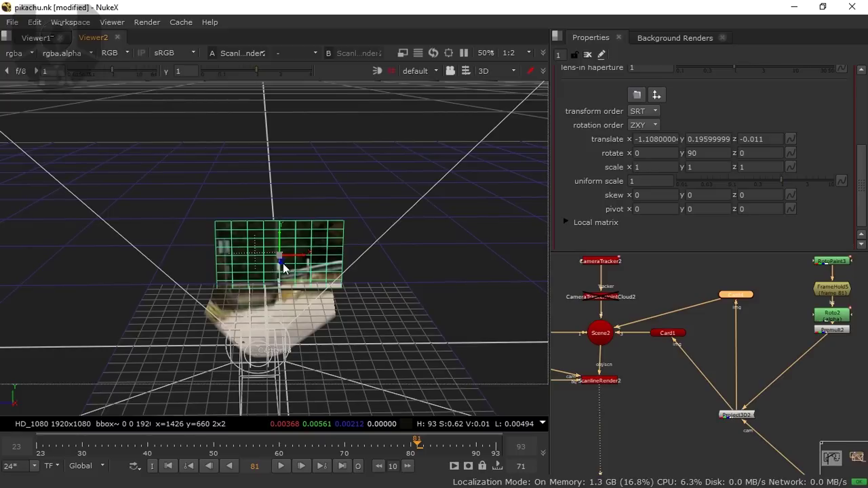
{"action": "left_click_drag", "start_coordinate": [310, 256], "coordinate": [355, 254]}
{"action": "scroll", "coordinate": [305, 274], "scroll_direction": "up", "scroll_amount": 3}
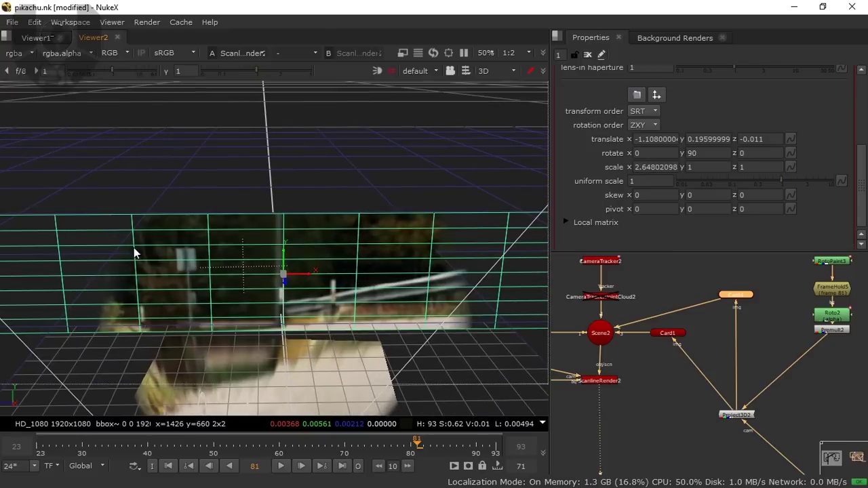
{"action": "left_click_drag", "start_coordinate": [323, 286], "coordinate": [225, 328]}
{"action": "left_click_drag", "start_coordinate": [247, 299], "coordinate": [322, 309]}
{"action": "scroll", "coordinate": [291, 289], "scroll_direction": "down", "scroll_amount": 3}
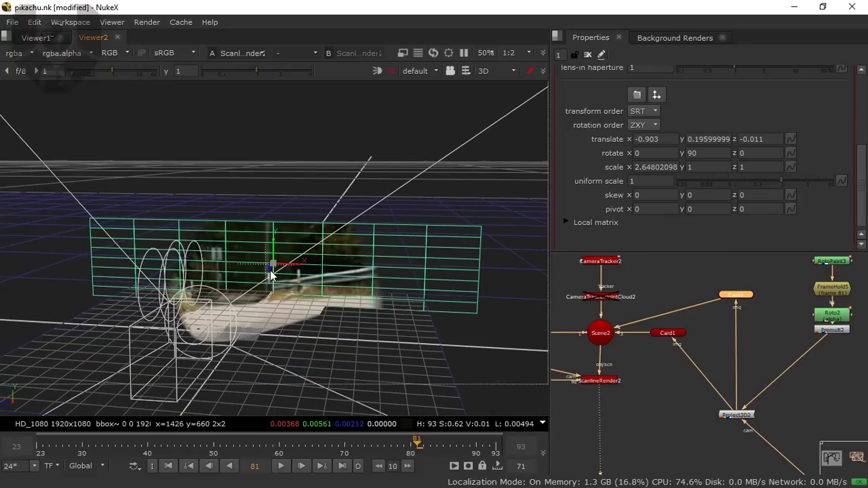
Stretch the upright card to a Y scale of about 2.552 and check the projected patch in the 2D render.
{"action": "left_click_drag", "start_coordinate": [273, 239], "coordinate": [278, 204]}
{"action": "left_click_drag", "start_coordinate": [327, 187], "coordinate": [325, 191]}
{"action": "scroll", "coordinate": [271, 255], "scroll_direction": "up", "scroll_amount": 3}
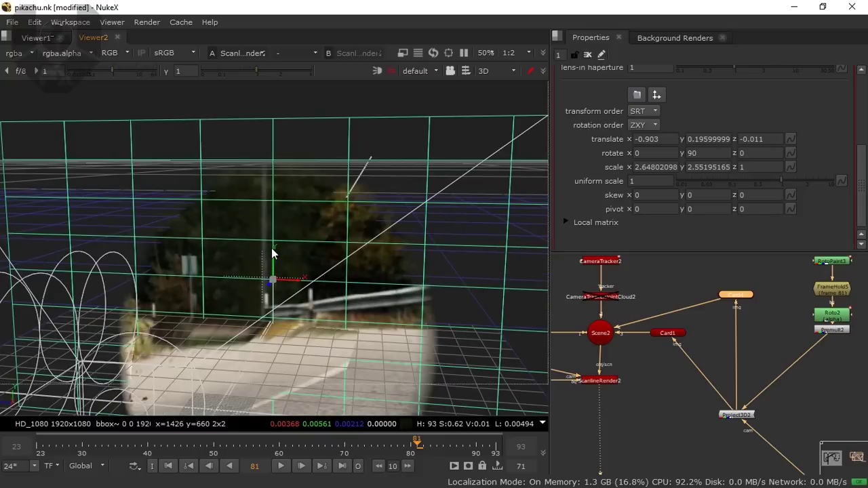
{"action": "key", "text": "Tab"}
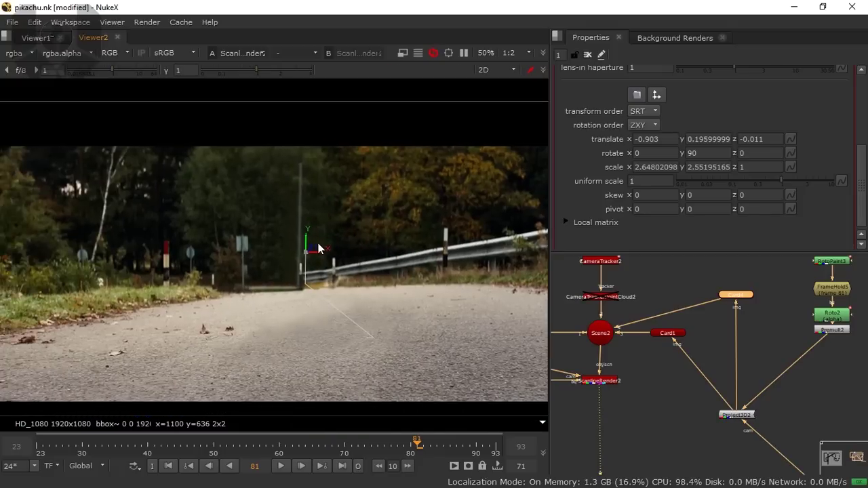
{"action": "left_click", "coordinate": [667, 407]}
{"action": "left_click_drag", "start_coordinate": [382, 356], "coordinate": [311, 351]}
{"action": "scroll", "coordinate": [318, 349], "scroll_direction": "down", "scroll_amount": 1}
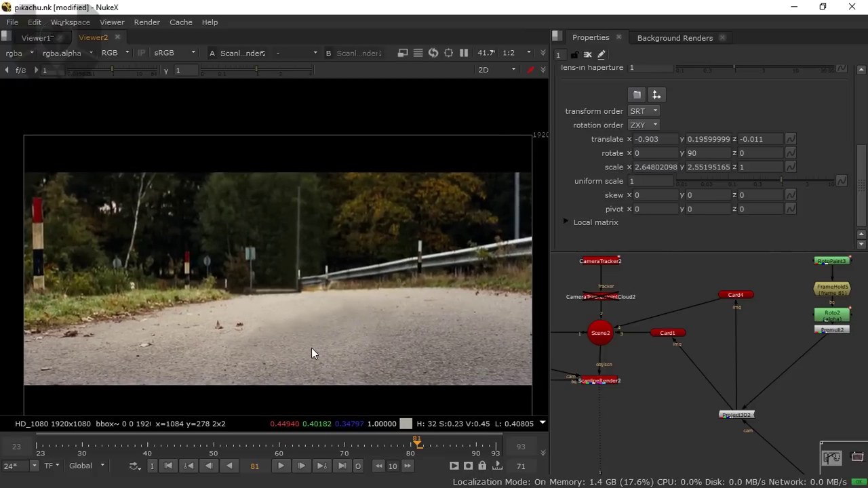
Tidy the projection nodes by adding a Dot on Card1's img connection and aligning Premult2 and the camera's FrameHold6 with Project3D2.
{"action": "left_click", "coordinate": [742, 296]}
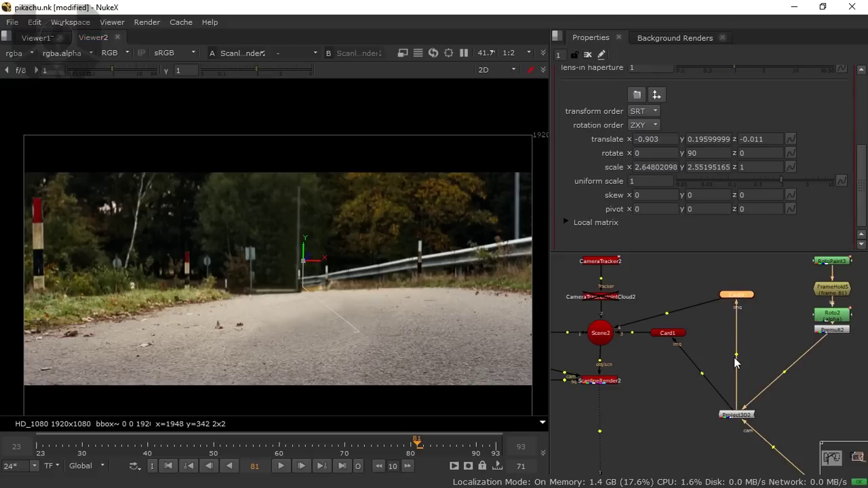
{"action": "left_click_drag", "start_coordinate": [701, 375], "coordinate": [646, 375]}
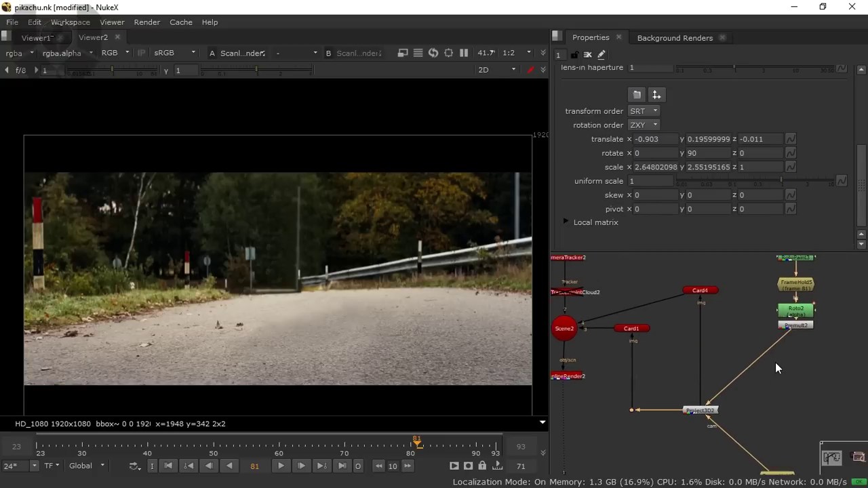
{"action": "scroll", "coordinate": [778, 368], "scroll_direction": "down", "scroll_amount": 1}
{"action": "left_click_drag", "start_coordinate": [792, 340], "coordinate": [707, 466]}
{"action": "left_click_drag", "start_coordinate": [717, 373], "coordinate": [712, 372]}
{"action": "scroll", "coordinate": [712, 373], "scroll_direction": "down", "scroll_amount": 1}
{"action": "scroll", "coordinate": [711, 381], "scroll_direction": "up", "scroll_amount": 1}
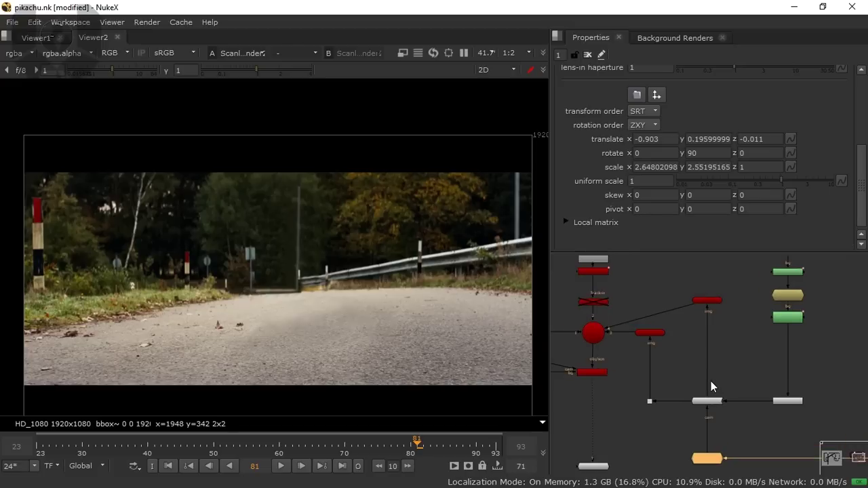
Play the shot from the start, stop it, and compare the patch's brightness with the plate at frame 51.
{"action": "left_click", "coordinate": [286, 465]}
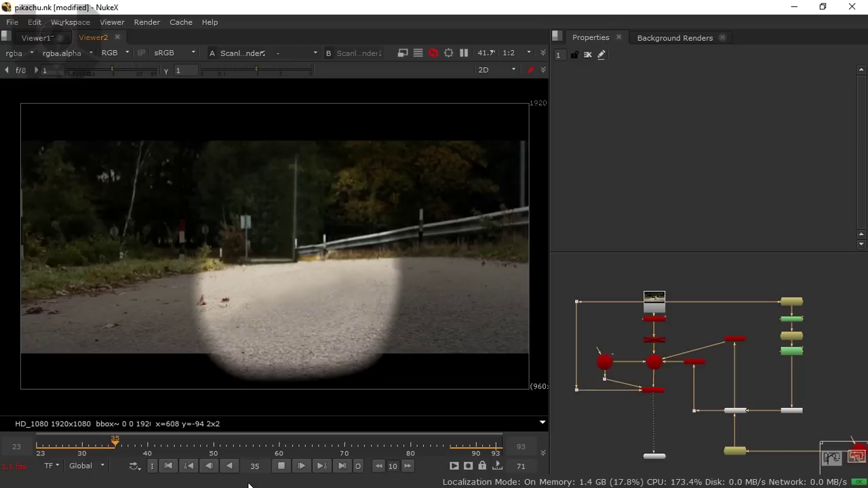
{"action": "left_click", "coordinate": [281, 466]}
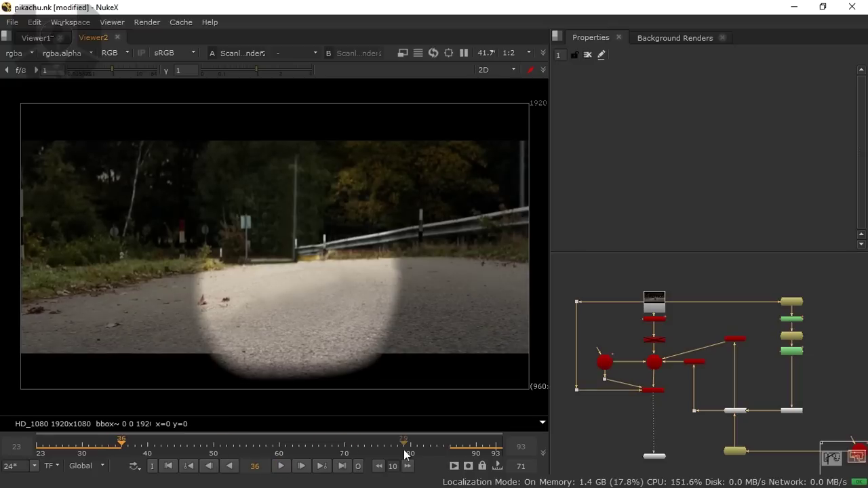
{"action": "left_click", "coordinate": [219, 446]}
{"action": "scroll", "coordinate": [332, 320], "scroll_direction": "up", "scroll_amount": 1}
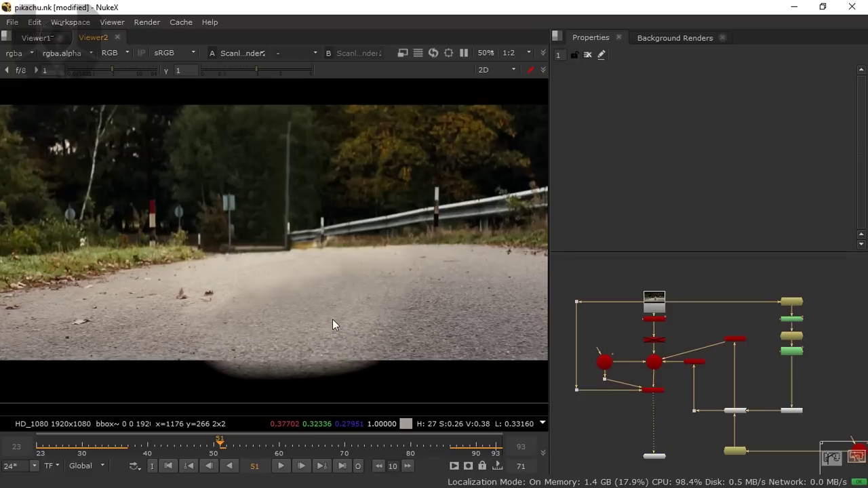
Insert a Grade node between Premult2 and Project3D2.
{"action": "scroll", "coordinate": [758, 430], "scroll_direction": "up", "scroll_amount": 2}
{"action": "scroll", "coordinate": [712, 383], "scroll_direction": "up", "scroll_amount": 1}
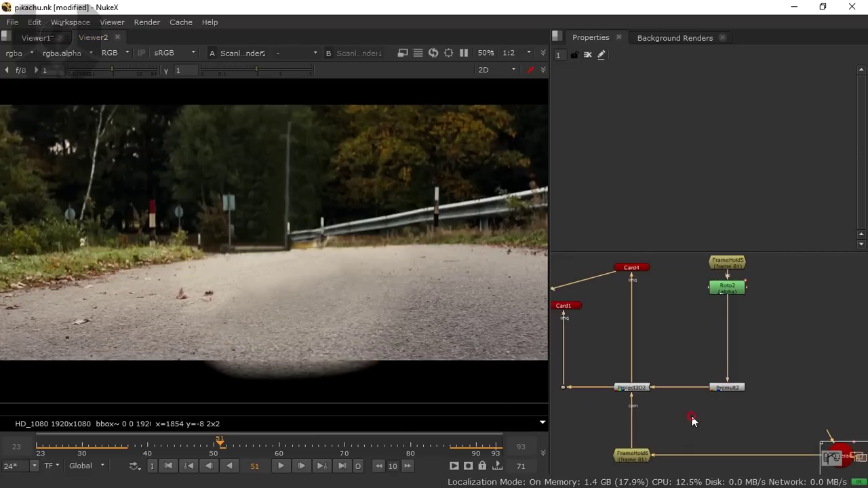
{"action": "key", "text": "g"}
{"action": "left_click_drag", "start_coordinate": [694, 417], "coordinate": [684, 389]}
{"action": "scroll", "coordinate": [718, 401], "scroll_direction": "down", "scroll_amount": 4}
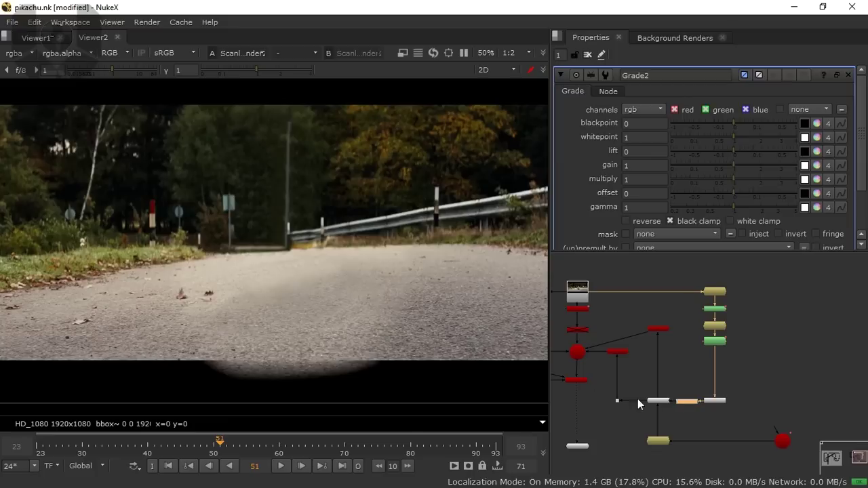
Set a keyframe at frame 50 on the Grade's multiply, keeping its value of 1.
{"action": "left_click", "coordinate": [213, 445]}
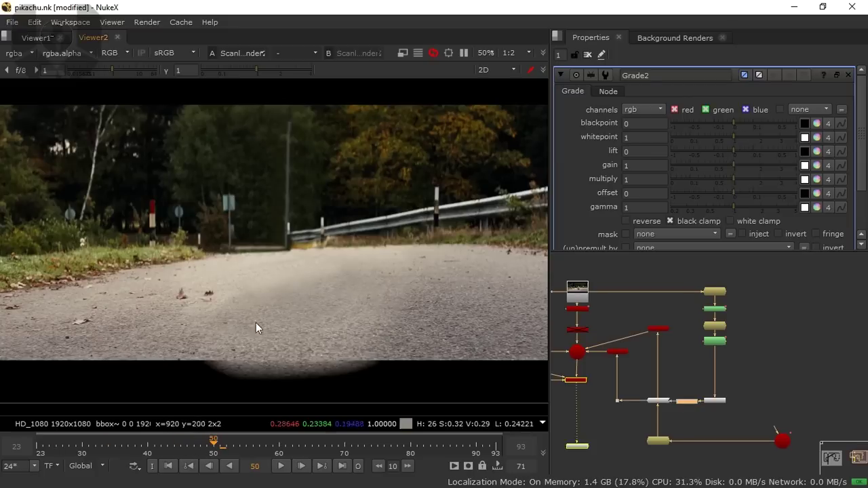
{"action": "scroll", "coordinate": [259, 271], "scroll_direction": "down", "scroll_amount": 2}
{"action": "scroll", "coordinate": [300, 212], "scroll_direction": "up", "scroll_amount": 2}
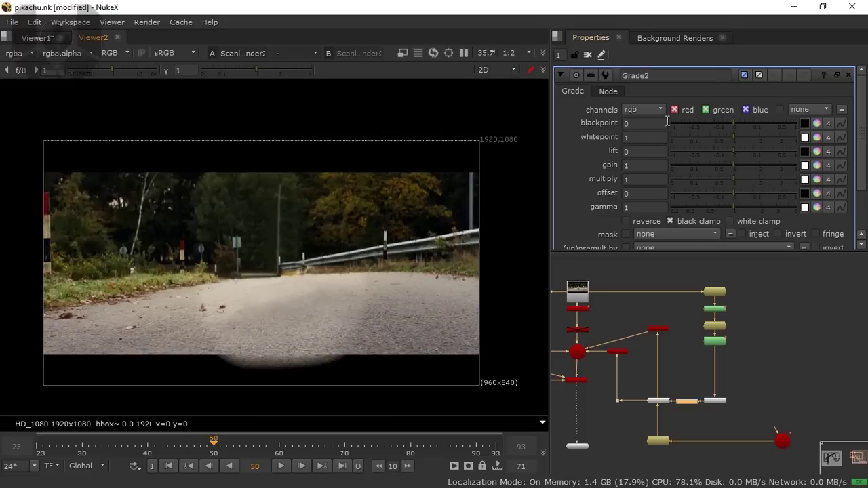
{"action": "right_click", "coordinate": [582, 164]}
{"action": "left_click", "coordinate": [563, 217]}
{"action": "left_click", "coordinate": [849, 180]}
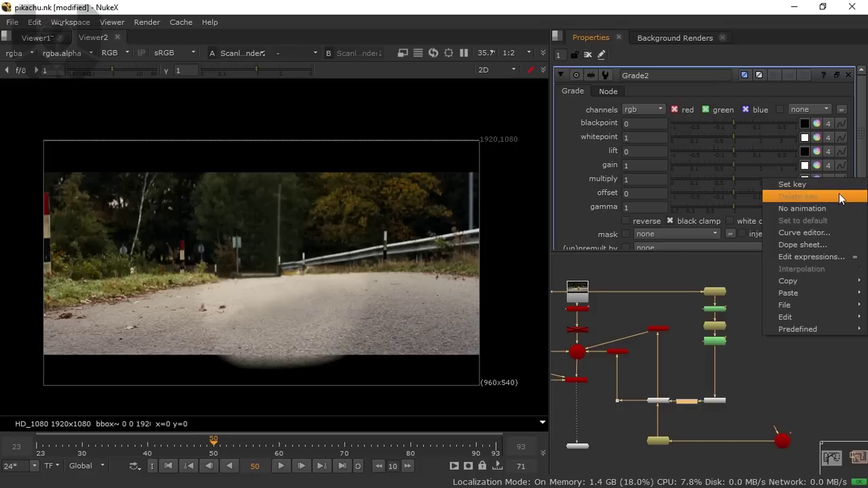
{"action": "left_click", "coordinate": [831, 181]}
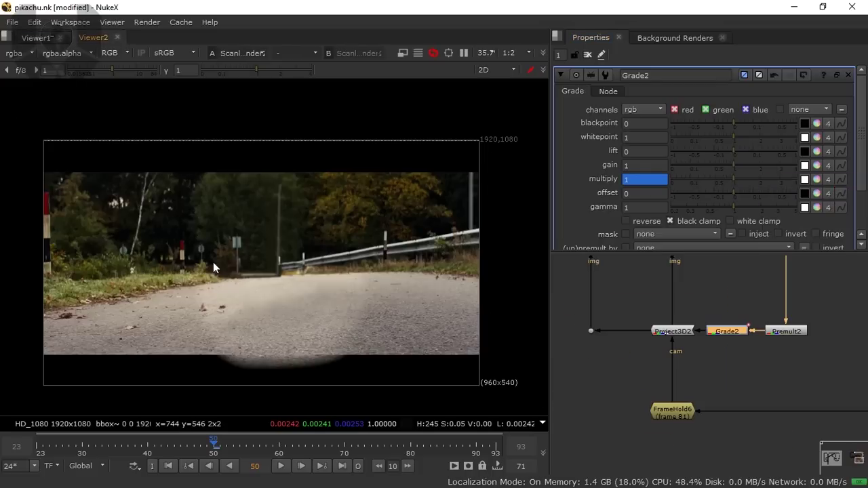
Lower the Grade's multiply to 0.06 at frame 23 to darken the patch towards the faded plate.
{"action": "scroll", "coordinate": [281, 302], "scroll_direction": "up", "scroll_amount": 3}
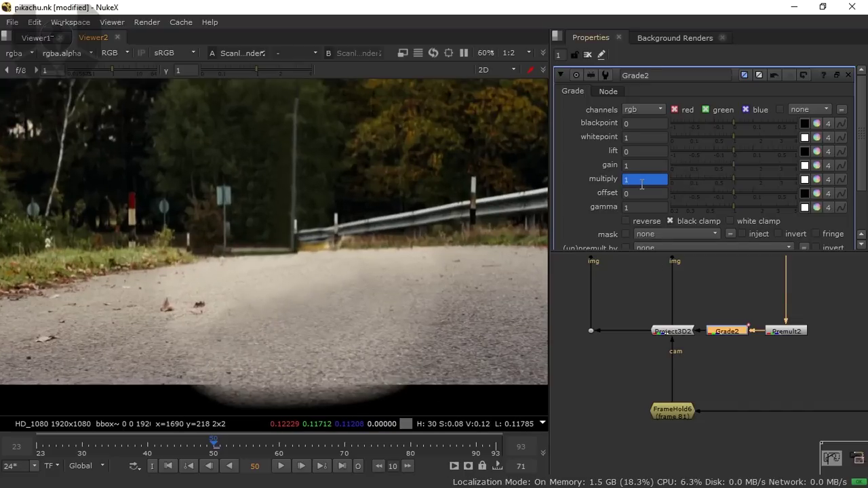
{"action": "left_click", "coordinate": [37, 450]}
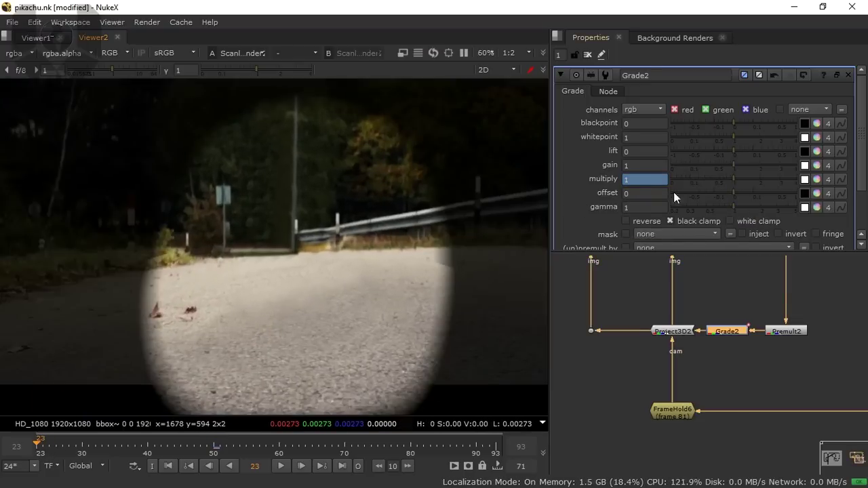
{"action": "type", "text": "0.23"}
{"action": "key", "text": "Return"}
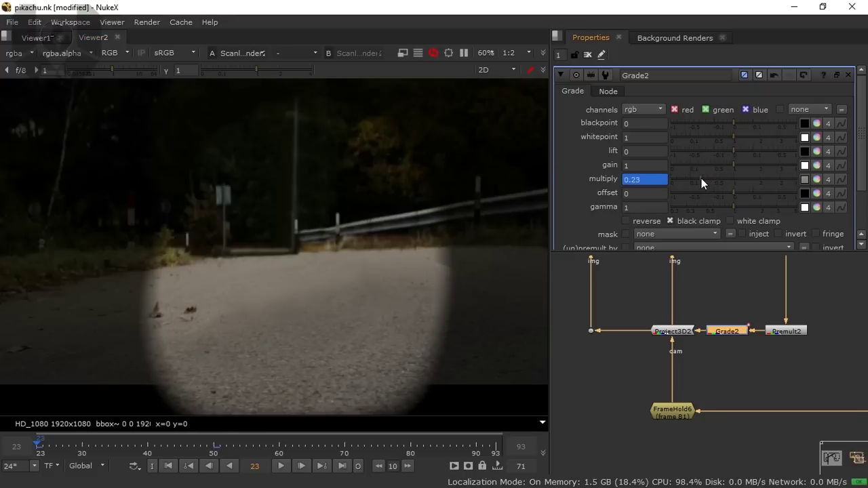
{"action": "mouse_move", "coordinate": [701, 178]}
{"action": "left_mouse_down"}
{"action": "mouse_move", "coordinate": [673, 177]}
{"action": "mouse_move", "coordinate": [684, 177]}
{"action": "left_mouse_up"}
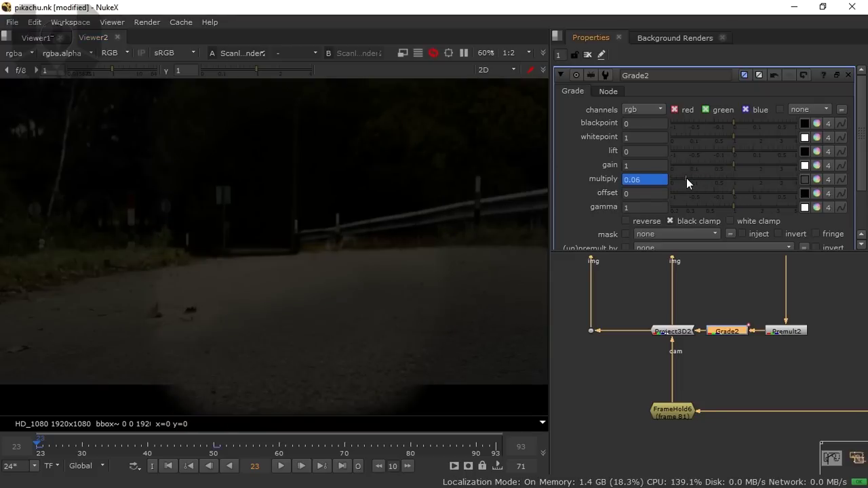
{"action": "scroll", "coordinate": [340, 279], "scroll_direction": "down", "scroll_amount": 1}
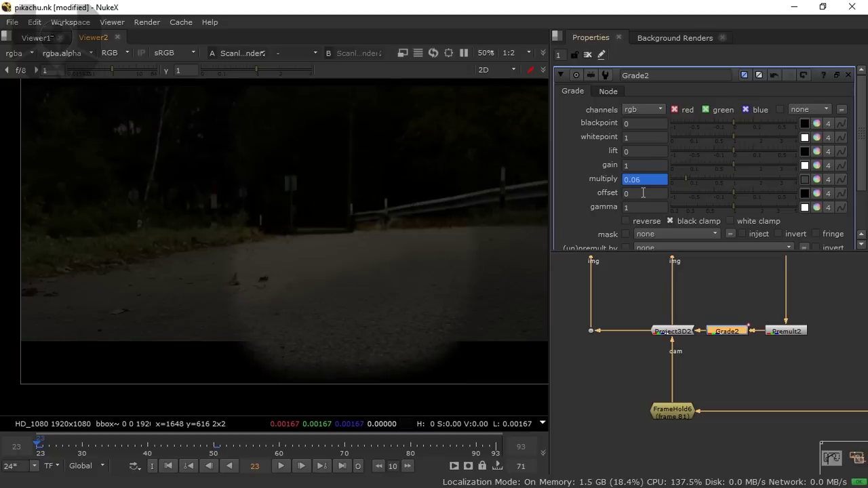
Fine-tune the Grade's multiply at frame 23 to 0.0403 so the patch blends with the dark road.
{"action": "left_click", "coordinate": [638, 179]}
{"action": "key", "text": "Down"}
{"action": "key", "text": "Down"}
{"action": "key", "text": "Down"}
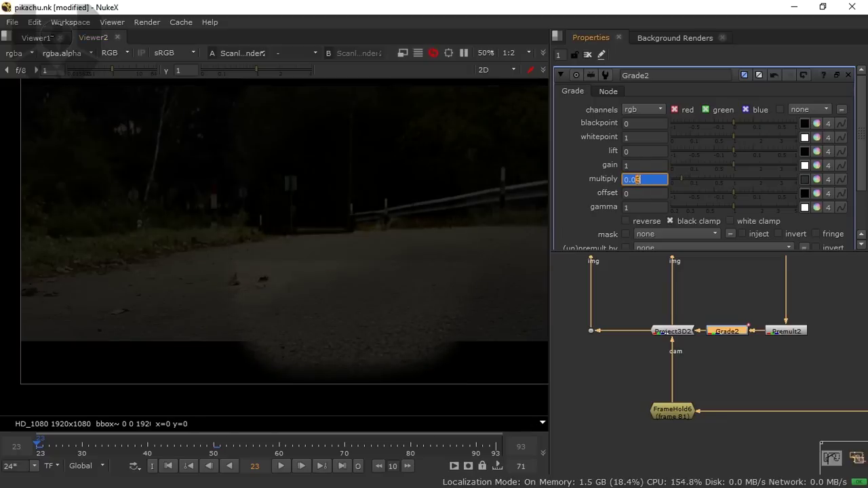
{"action": "scroll", "coordinate": [648, 179], "scroll_direction": "up", "scroll_amount": 1}
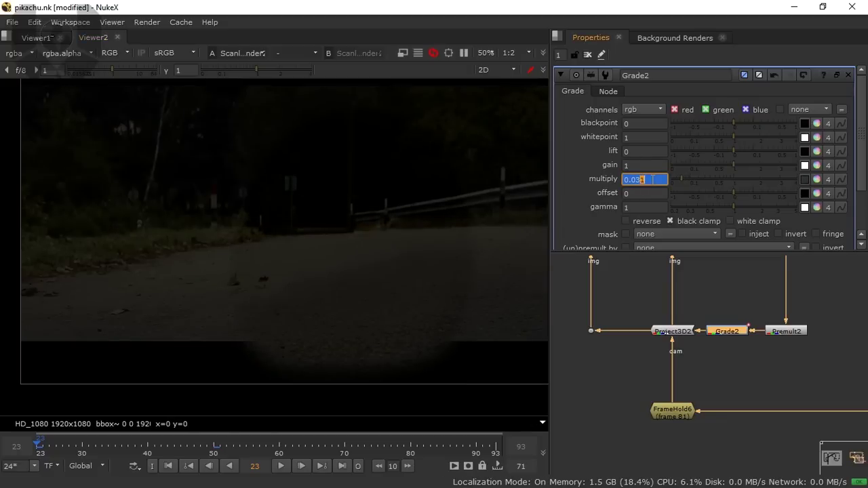
{"action": "scroll", "coordinate": [652, 179], "scroll_direction": "up", "scroll_amount": 3}
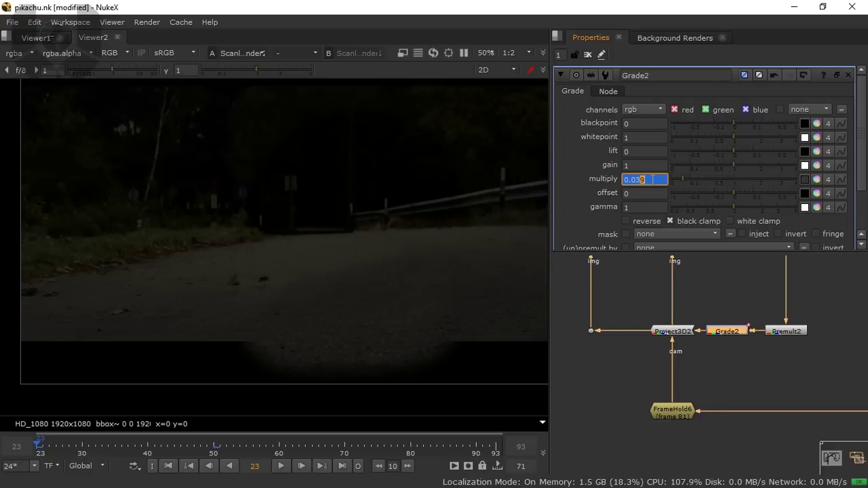
{"action": "scroll", "coordinate": [295, 296], "scroll_direction": "down", "scroll_amount": 3}
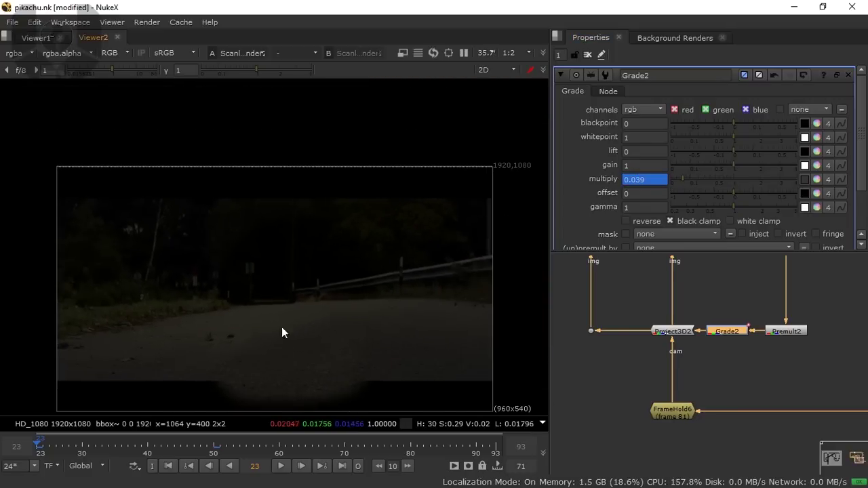
{"action": "scroll", "coordinate": [353, 378], "scroll_direction": "up", "scroll_amount": 3}
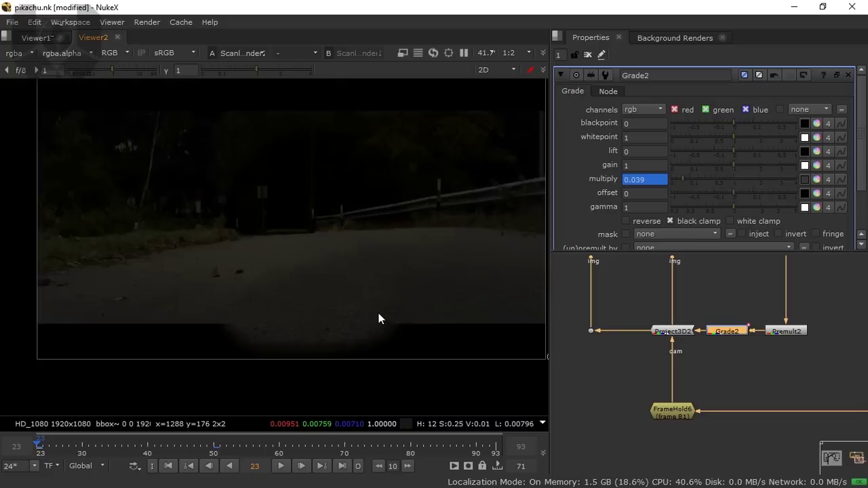
{"action": "left_click", "coordinate": [649, 179]}
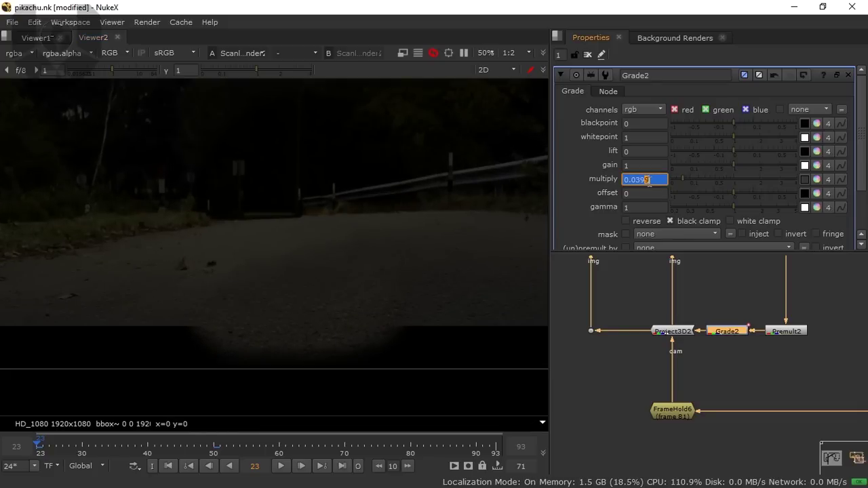
{"action": "left_click", "coordinate": [623, 380]}
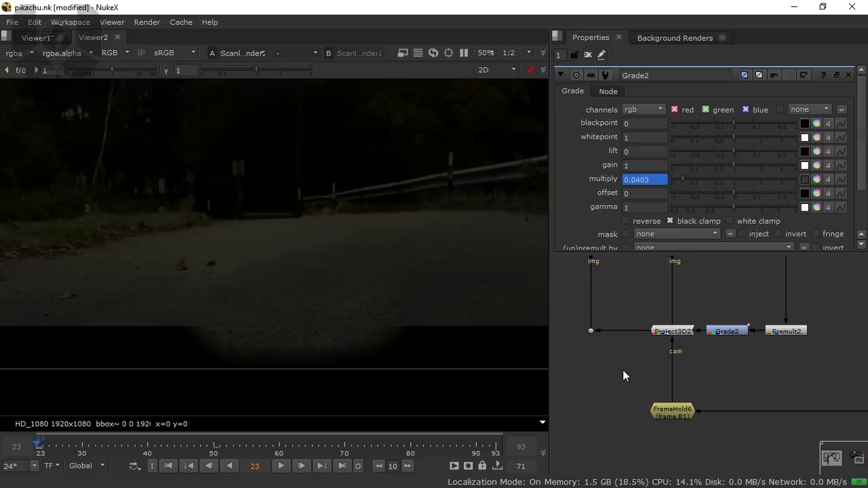
Compare the animated patch brightness with the surrounding road at frames 29 and 50.
{"action": "left_click", "coordinate": [75, 445]}
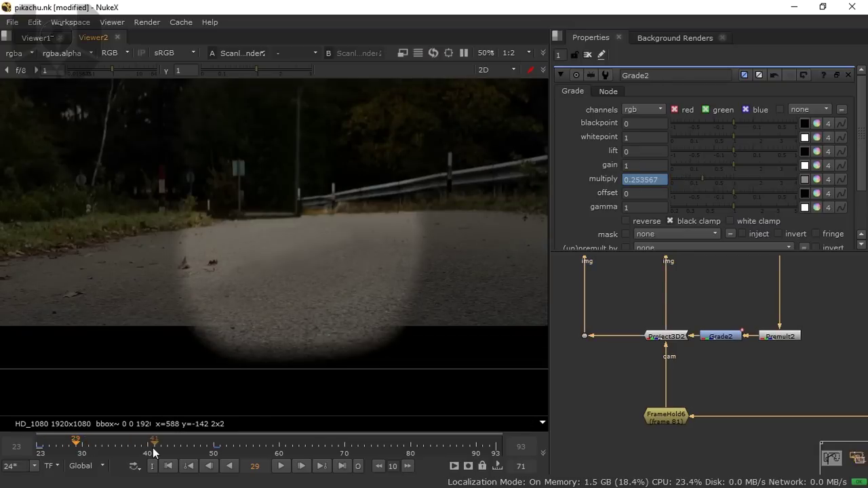
{"action": "left_click", "coordinate": [222, 449]}
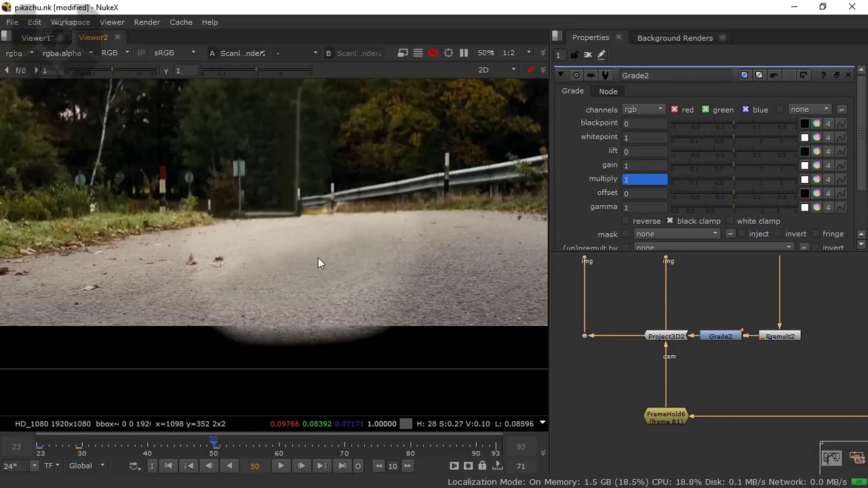
{"action": "scroll", "coordinate": [319, 290], "scroll_direction": "down", "scroll_amount": 2}
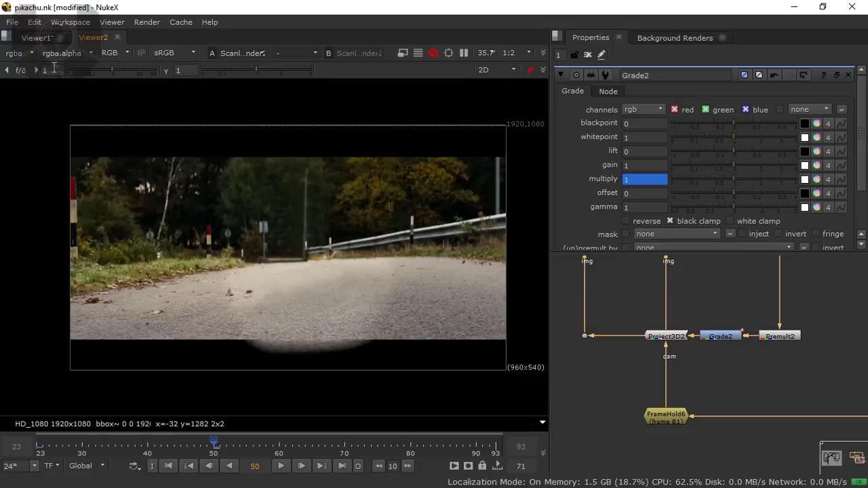
At frame 36, lower the Grade's multiply to 0.249378 so the patch matches the half-faded road.
{"action": "left_click_drag", "start_coordinate": [214, 449], "coordinate": [122, 447]}
{"action": "scroll", "coordinate": [287, 286], "scroll_direction": "up", "scroll_amount": 1}
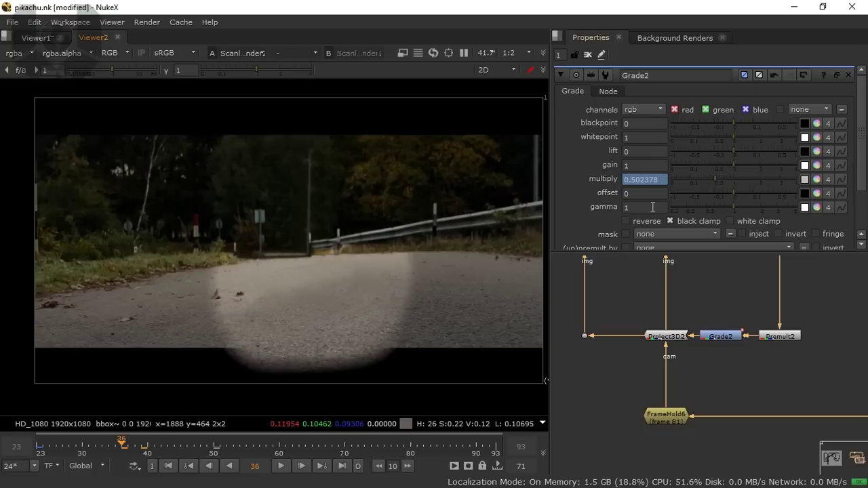
{"action": "left_click", "coordinate": [631, 180]}
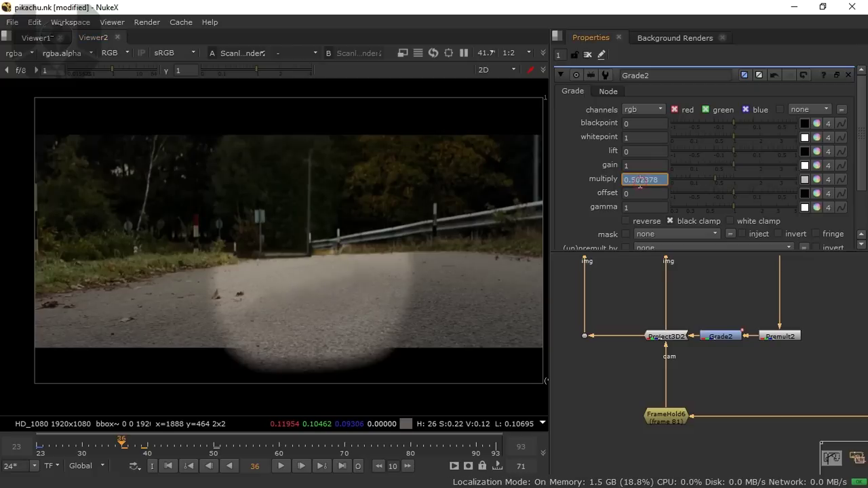
{"action": "key", "text": "Down"}
{"action": "key", "text": "Down"}
{"action": "key", "text": "Down"}
{"action": "key", "text": "Down"}
{"action": "key", "text": "Down"}
{"action": "scroll", "coordinate": [639, 182], "scroll_direction": "down", "scroll_amount": 3}
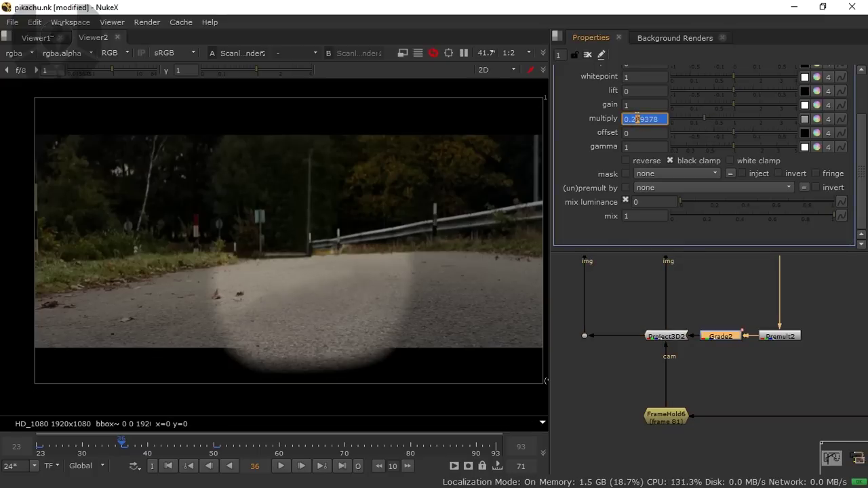
{"action": "scroll", "coordinate": [637, 118], "scroll_direction": "down", "scroll_amount": 1}
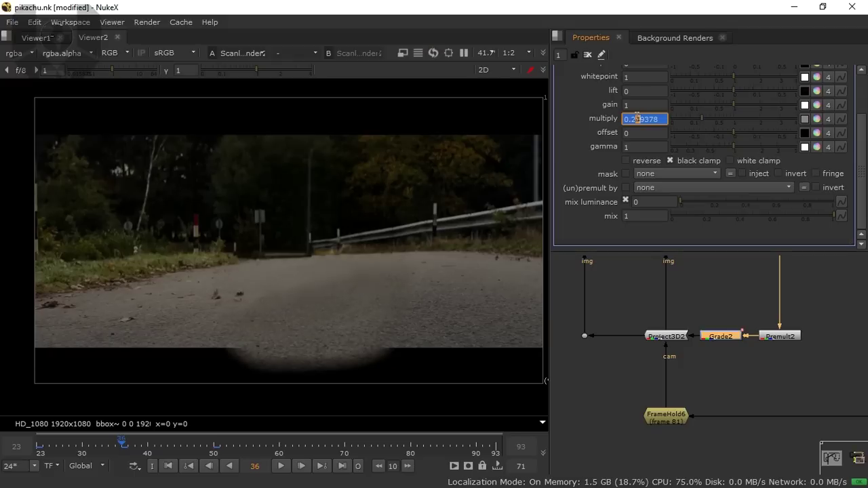
{"action": "left_click_drag", "start_coordinate": [353, 312], "coordinate": [348, 318]}
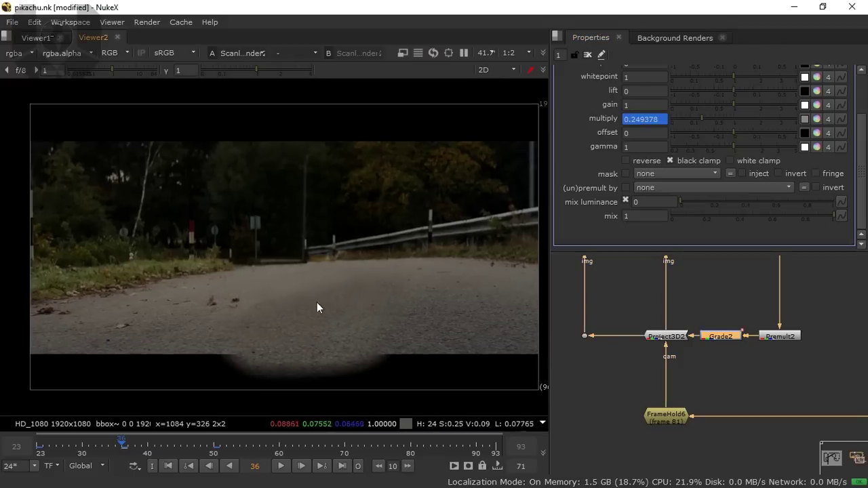
Copy the disabled Grade node from the earlier setup on the grey backdrop and return to the current projection tree.
{"action": "scroll", "coordinate": [689, 390], "scroll_direction": "down", "scroll_amount": 5}
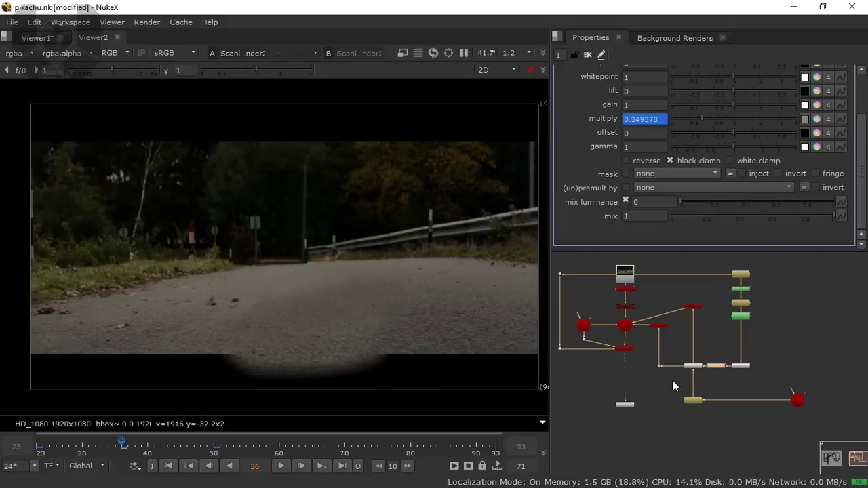
{"action": "mouse_move", "coordinate": [442, 376]}
{"action": "left_mouse_down"}
{"action": "mouse_move", "coordinate": [690, 372]}
{"action": "mouse_move", "coordinate": [433, 373]}
{"action": "left_mouse_up"}
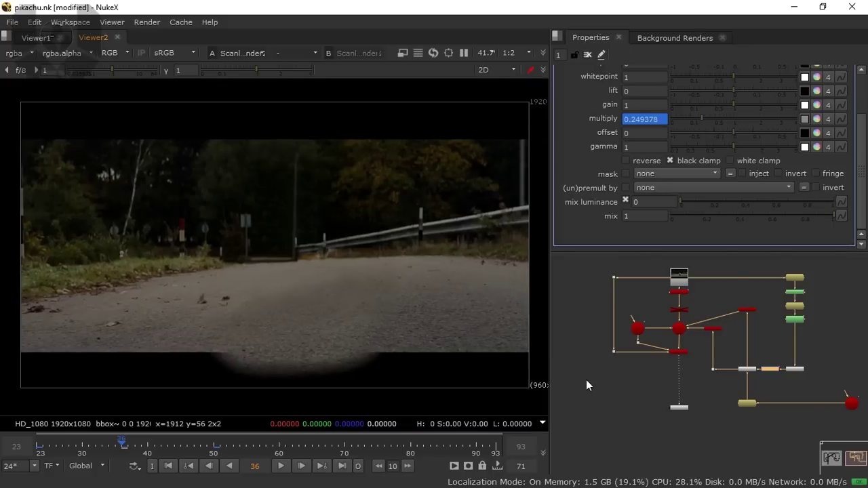
{"action": "left_click_drag", "start_coordinate": [585, 384], "coordinate": [743, 361]}
{"action": "scroll", "coordinate": [742, 362], "scroll_direction": "up", "scroll_amount": 4}
{"action": "left_click", "coordinate": [688, 345]}
{"action": "key", "text": "ctrl+c"}
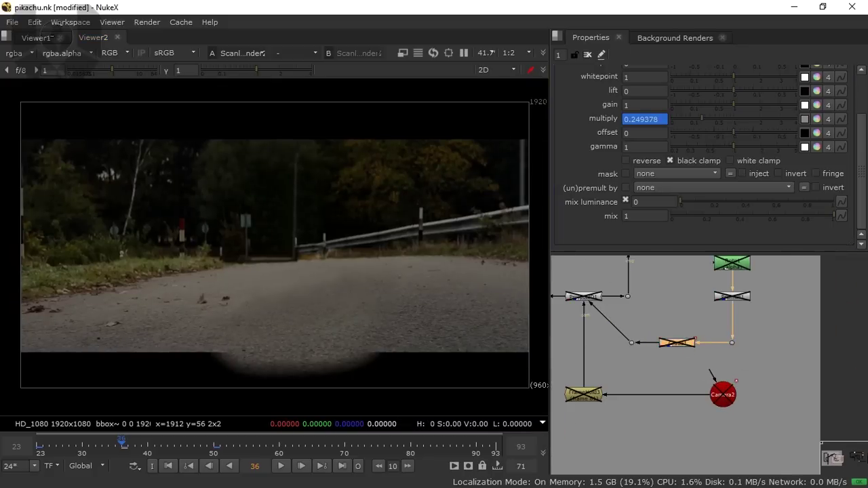
{"action": "left_click_drag", "start_coordinate": [687, 346], "coordinate": [352, 344]}
{"action": "scroll", "coordinate": [775, 344], "scroll_direction": "down", "scroll_amount": 4}
{"action": "scroll", "coordinate": [692, 359], "scroll_direction": "up", "scroll_amount": 4}
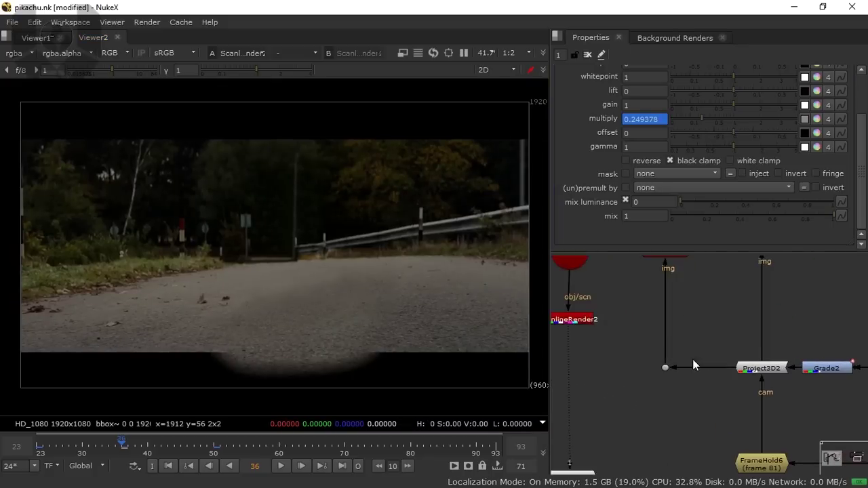
Replace the Grade between Premult2 and Project3D2 with the pasted copy, enable it and delete the old Grade.
{"action": "key", "text": "ctrl+v"}
{"action": "left_click", "coordinate": [712, 329], "text": "ctrl"}
{"action": "left_click_drag", "start_coordinate": [716, 316], "coordinate": [724, 386]}
{"action": "key", "text": "d"}
{"action": "left_click", "coordinate": [717, 313]}
{"action": "key", "text": "Delete"}
Play the shot from frame 23 at 1:4 viewer resolution to check the patch through the fade-in.
{"action": "left_click_drag", "start_coordinate": [298, 326], "coordinate": [294, 326]}
{"action": "scroll", "coordinate": [294, 326], "scroll_direction": "down", "scroll_amount": 2}
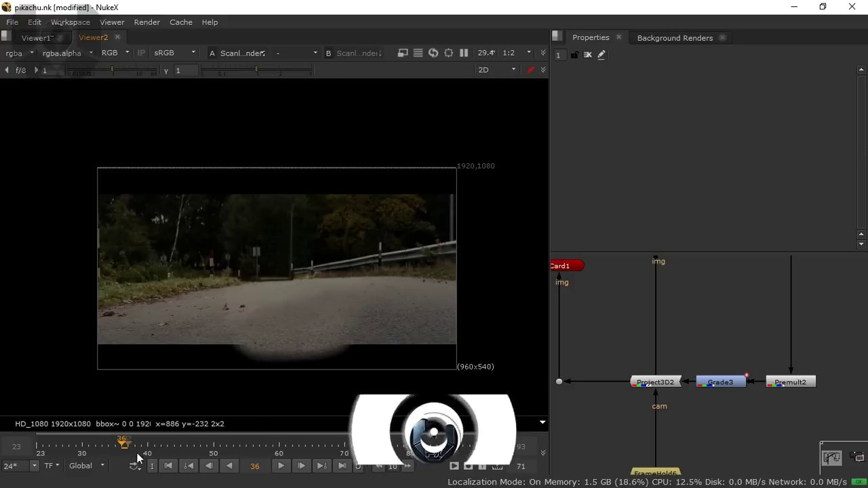
{"action": "left_click", "coordinate": [515, 52]}
{"action": "left_click", "coordinate": [512, 93]}
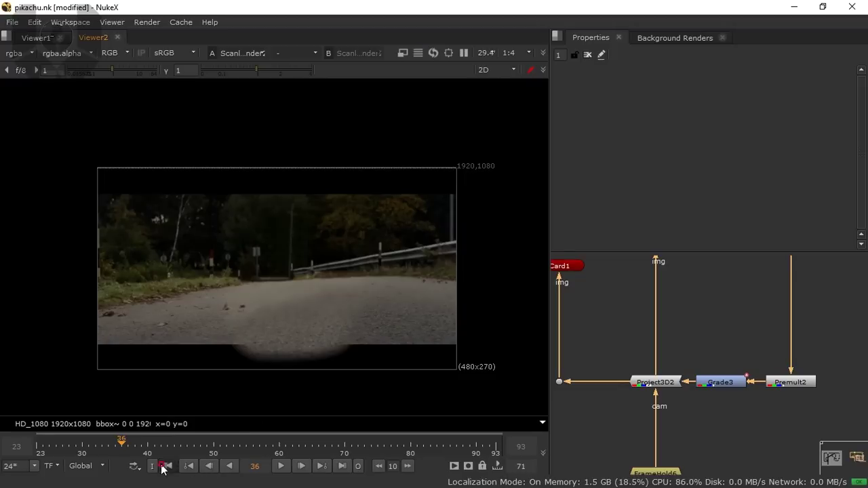
{"action": "left_click", "coordinate": [168, 466]}
{"action": "scroll", "coordinate": [319, 312], "scroll_direction": "up", "scroll_amount": 3}
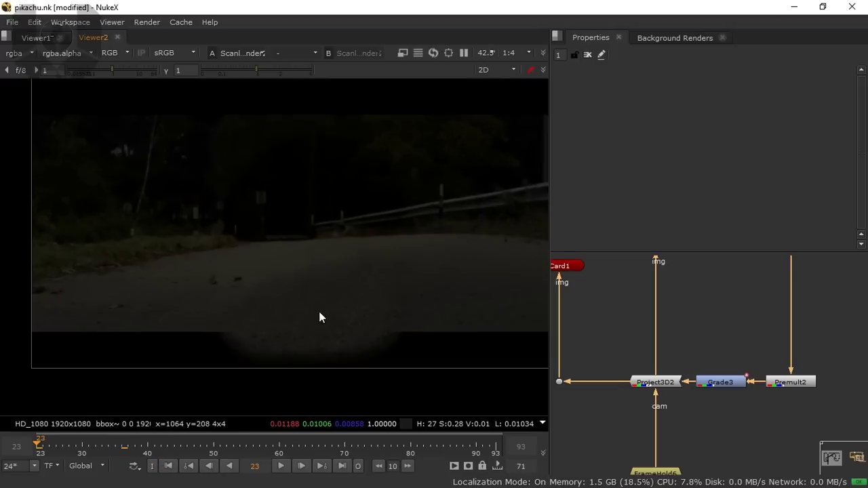
{"action": "scroll", "coordinate": [305, 339], "scroll_direction": "down", "scroll_amount": 1}
{"action": "scroll", "coordinate": [295, 360], "scroll_direction": "up", "scroll_amount": 1}
{"action": "left_click", "coordinate": [280, 465]}
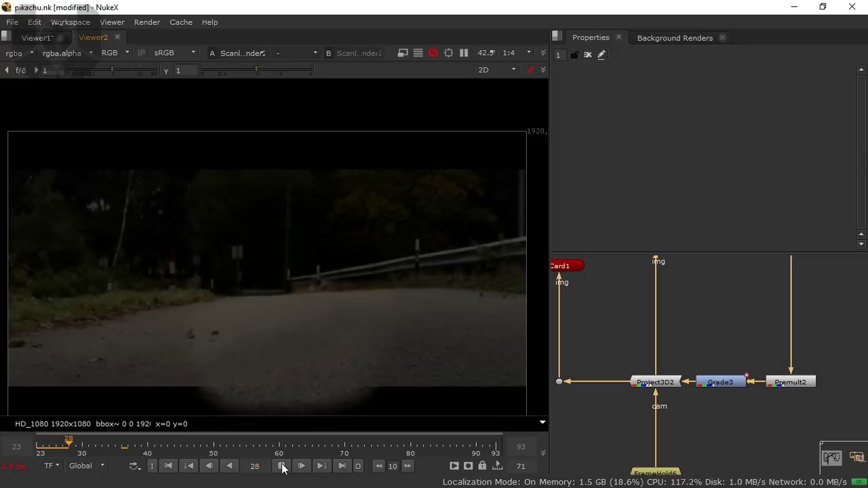
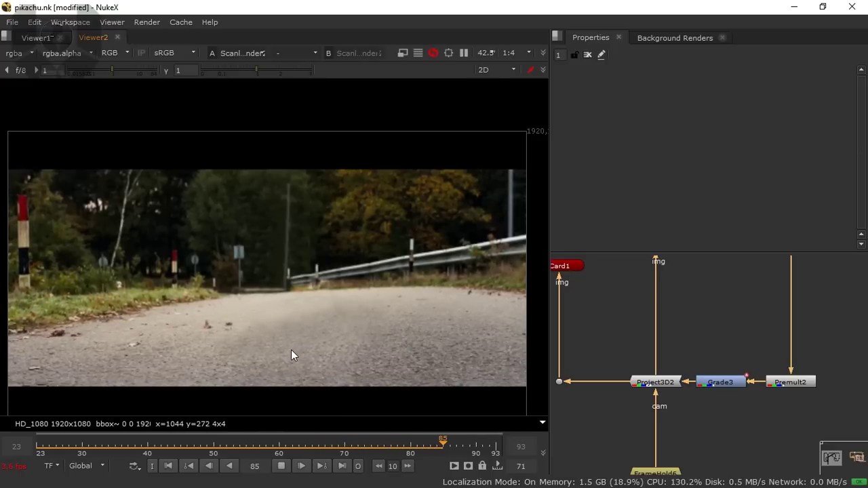
{"action": "left_click", "coordinate": [278, 466]}
Return the viewer to 1:1 resolution and inspect the road patch around the picture's lower edge at frame 26.
{"action": "left_click", "coordinate": [514, 53]}
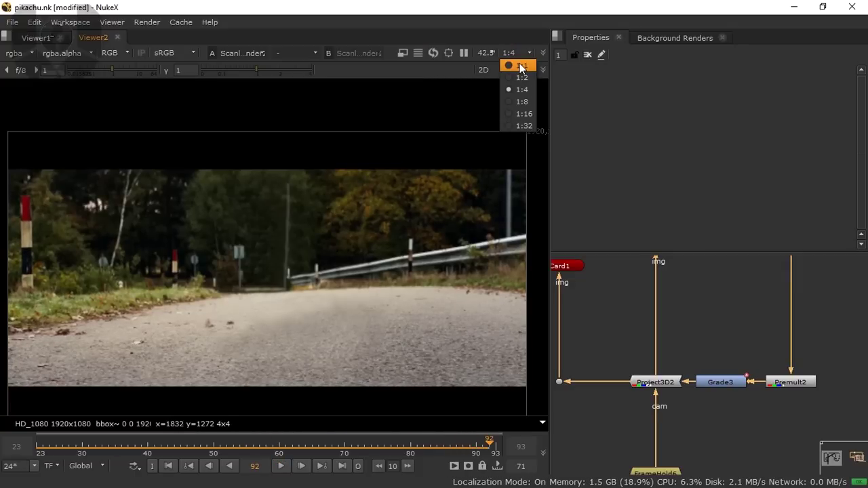
{"action": "left_click", "coordinate": [516, 66]}
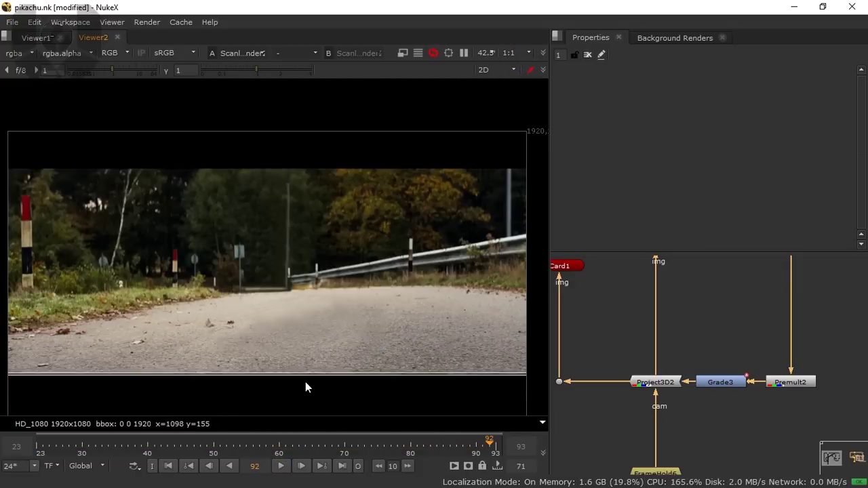
{"action": "left_click_drag", "start_coordinate": [305, 382], "coordinate": [307, 364]}
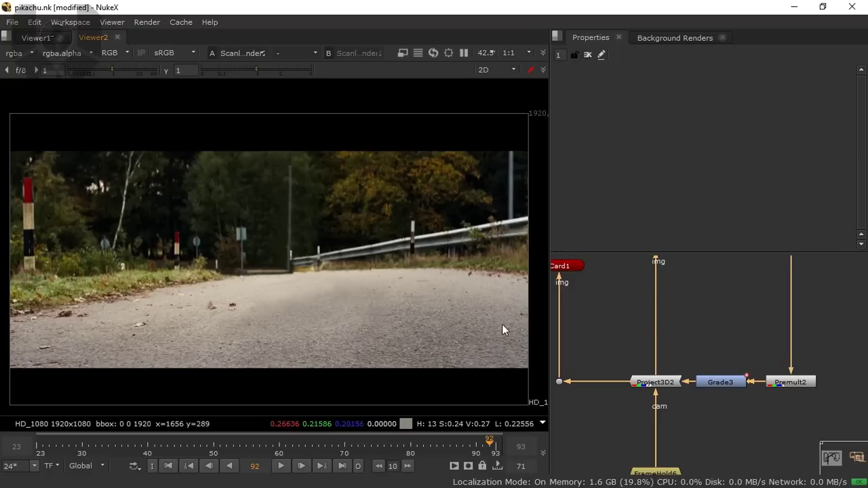
{"action": "scroll", "coordinate": [700, 349], "scroll_direction": "down", "scroll_amount": 5}
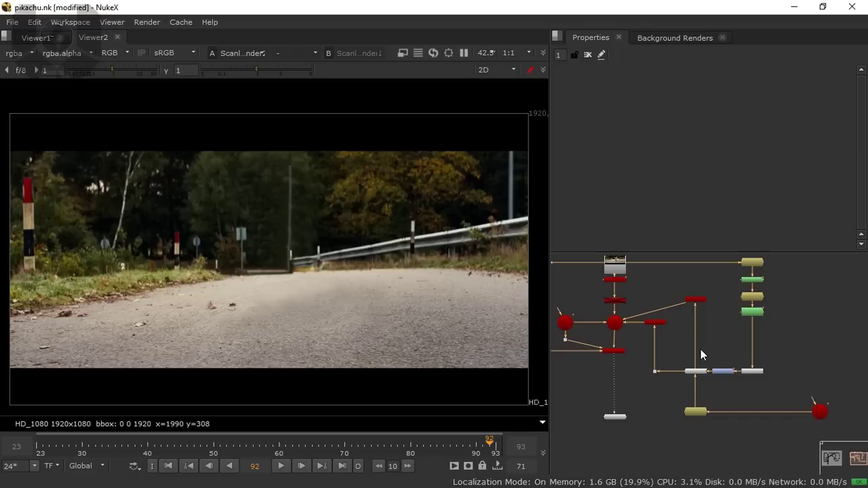
{"action": "scroll", "coordinate": [698, 349], "scroll_direction": "down", "scroll_amount": 2}
{"action": "scroll", "coordinate": [688, 351], "scroll_direction": "up", "scroll_amount": 2}
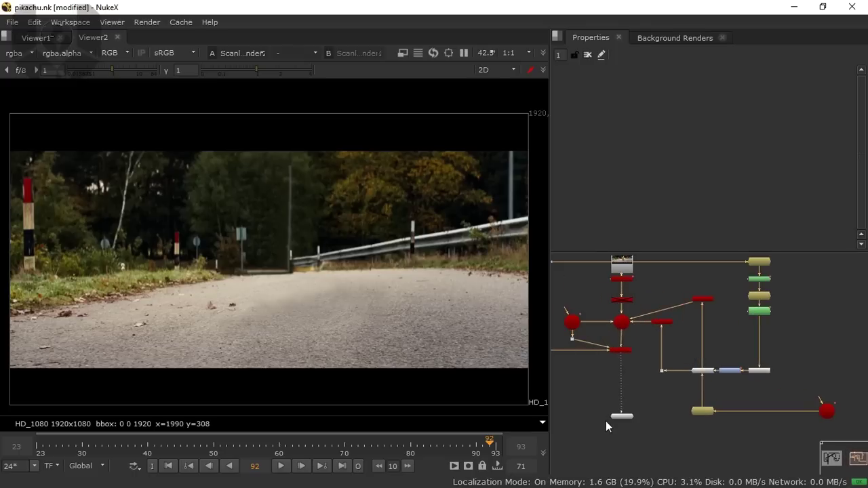
{"action": "left_click_drag", "start_coordinate": [615, 414], "coordinate": [614, 419]}
{"action": "left_click_drag", "start_coordinate": [79, 449], "coordinate": [55, 449]}
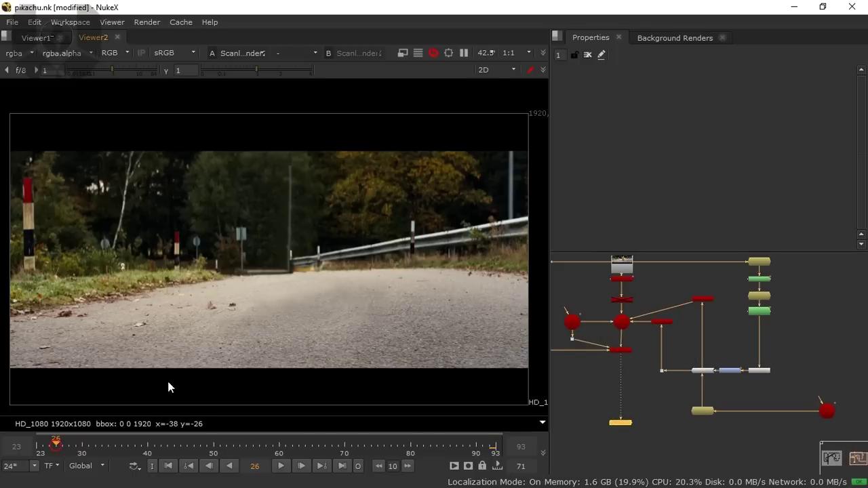
{"action": "left_click_drag", "start_coordinate": [271, 322], "coordinate": [249, 230]}
{"action": "scroll", "coordinate": [185, 309], "scroll_direction": "up", "scroll_amount": 3}
{"action": "scroll", "coordinate": [610, 356], "scroll_direction": "up", "scroll_amount": 4}
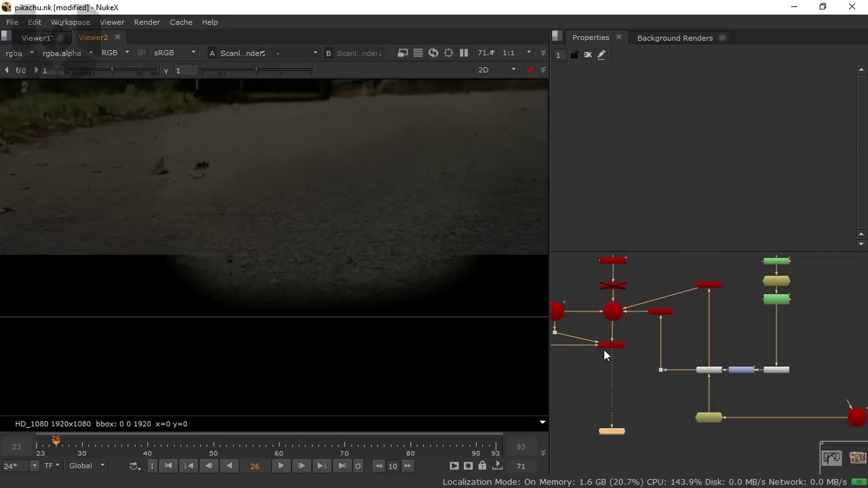
Add a Crop after ScanlineRender2 and raise its lower edge to y 137, along the border of the black bar.
{"action": "left_click_drag", "start_coordinate": [604, 349], "coordinate": [622, 354]}
{"action": "left_click", "coordinate": [621, 354]}
{"action": "key", "text": "Tab"}
{"action": "type", "text": "crop"}
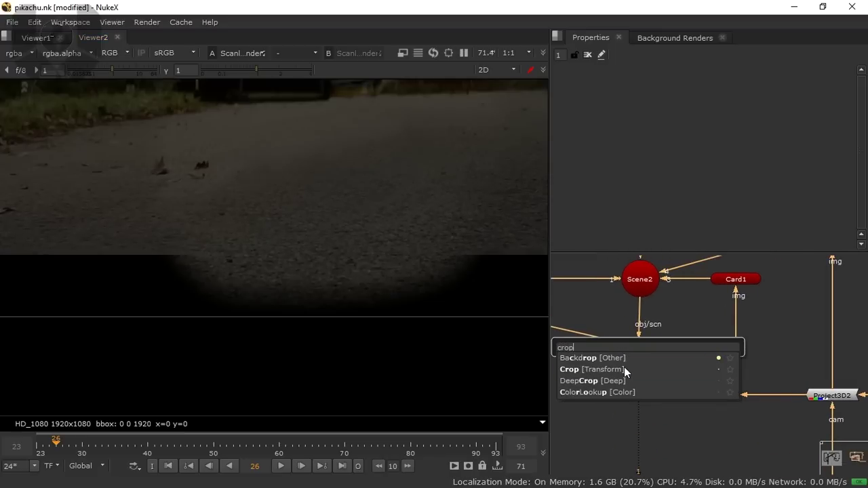
{"action": "key", "text": "Return"}
{"action": "left_click_drag", "start_coordinate": [290, 317], "coordinate": [283, 252]}
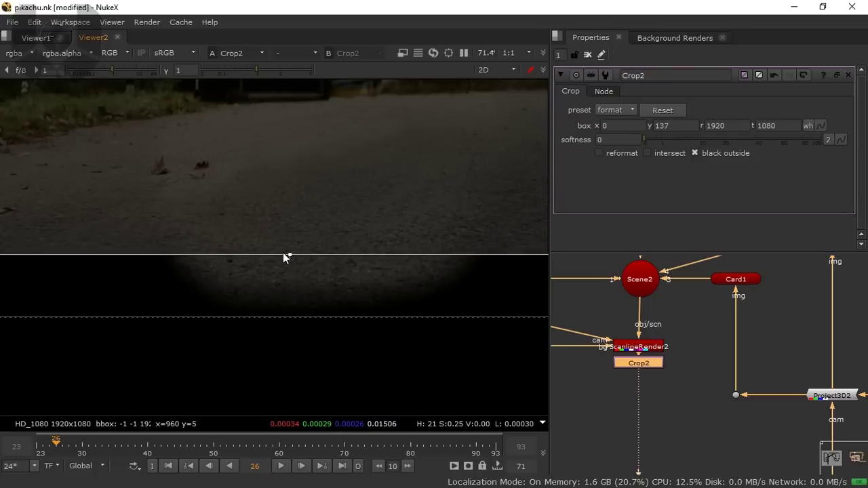
{"action": "left_click_drag", "start_coordinate": [644, 365], "coordinate": [643, 383]}
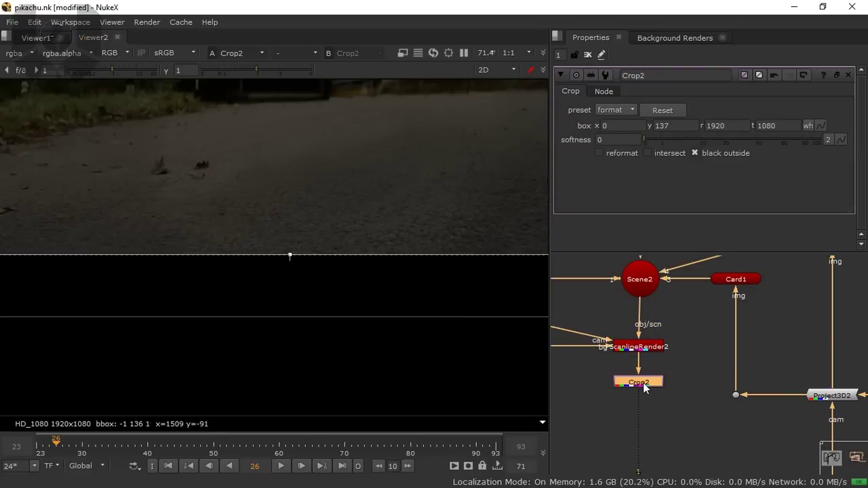
Add a Grade followed by a ColorCorrect below the Crop node.
{"action": "key", "text": "g"}
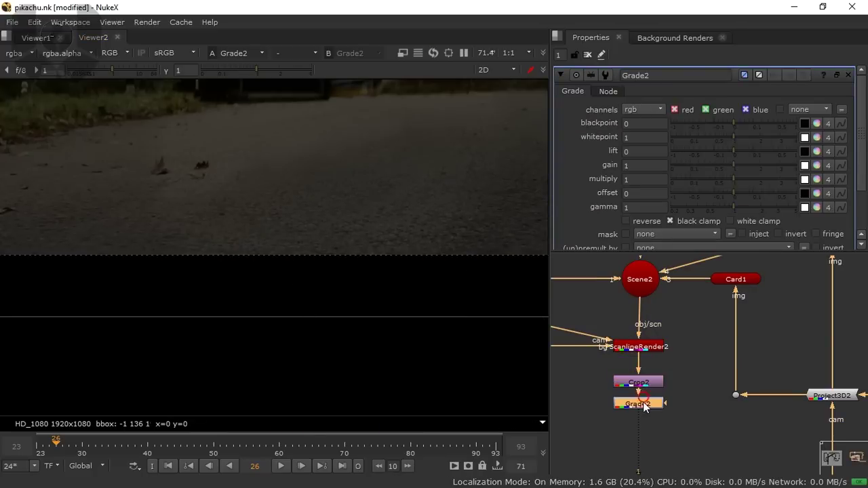
{"action": "key", "text": "Tab"}
{"action": "type", "text": "s"}
{"action": "key", "text": "BackSpace"}
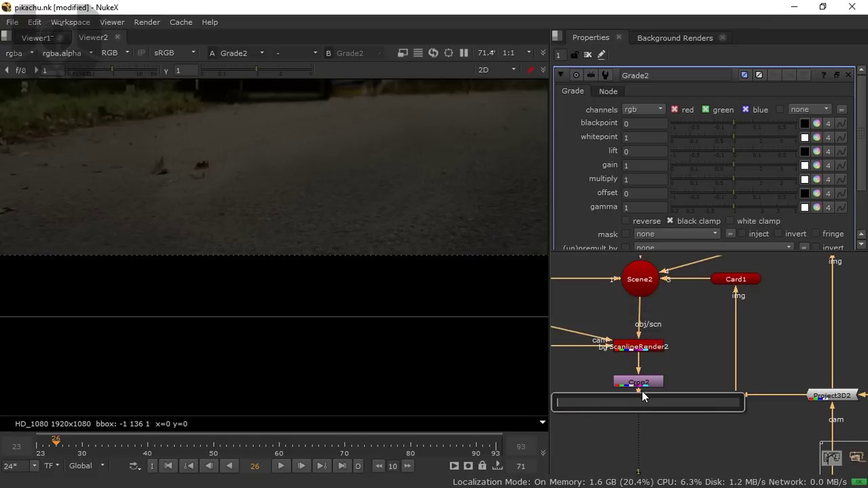
{"action": "type", "text": "co"}
{"action": "type", "text": "l"}
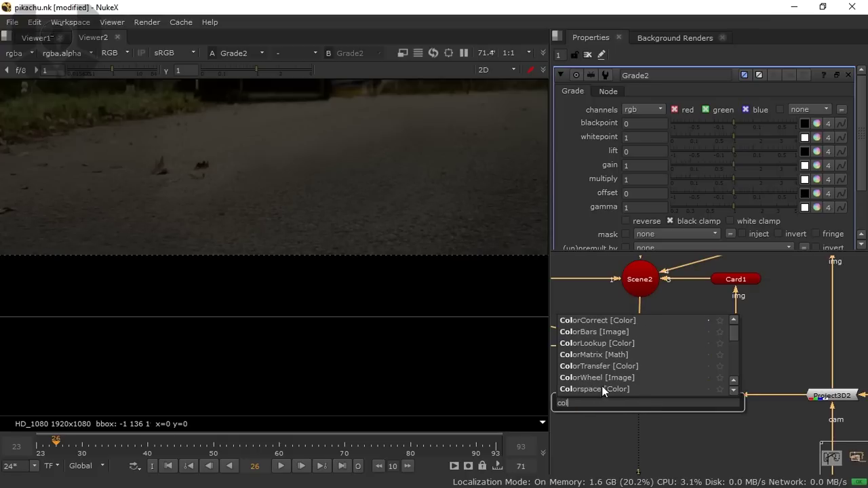
{"action": "key", "text": "Return"}
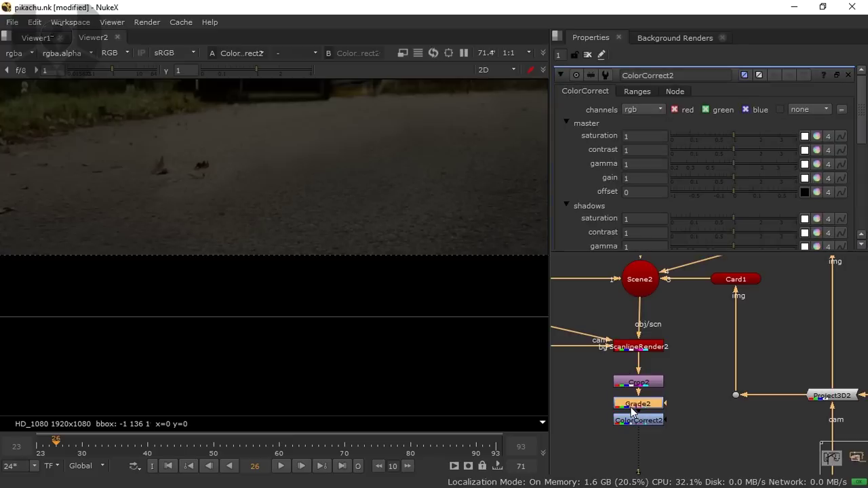
Set the blackpoint of the Grade below the Crop to -0.004, judging the image at frame 64.
{"action": "scroll", "coordinate": [368, 163], "scroll_direction": "down", "scroll_amount": 5}
{"action": "left_click_drag", "start_coordinate": [339, 264], "coordinate": [305, 383]}
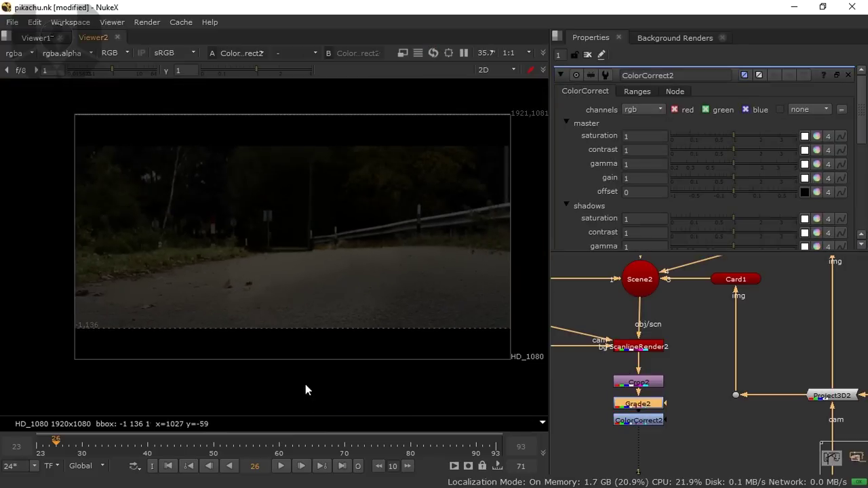
{"action": "left_click", "coordinate": [305, 448]}
{"action": "scroll", "coordinate": [346, 217], "scroll_direction": "up", "scroll_amount": 1}
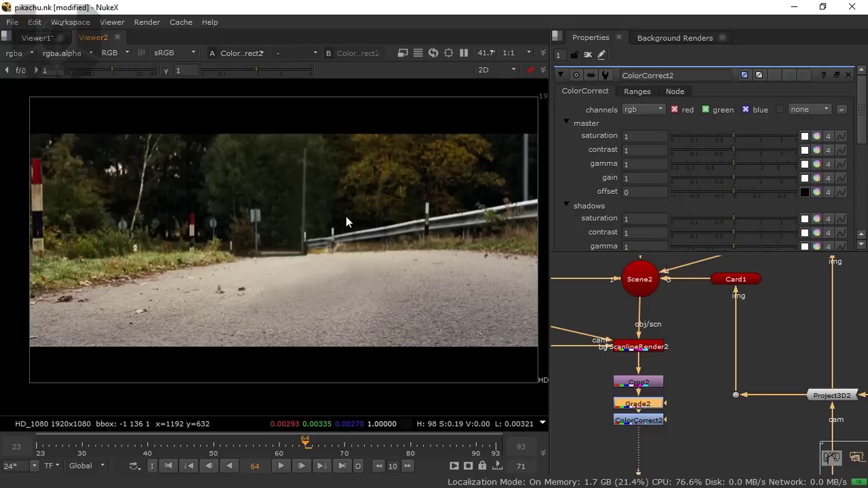
{"action": "double_click", "coordinate": [636, 405]}
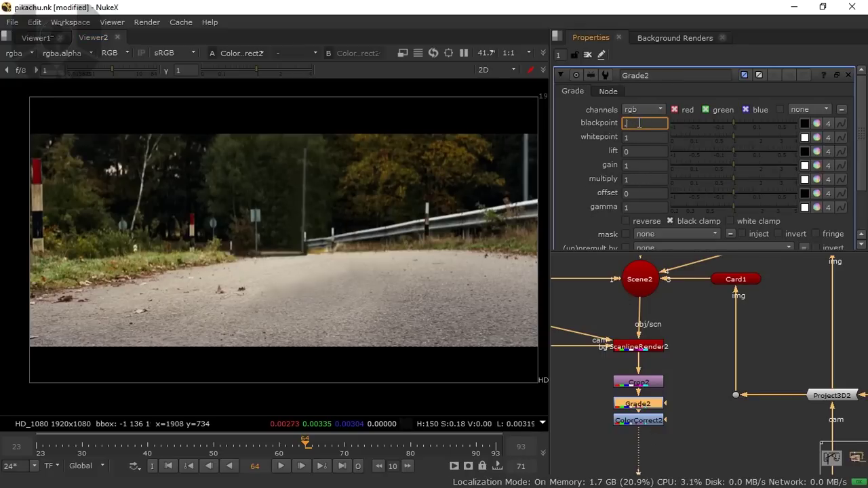
{"action": "left_click", "coordinate": [638, 123]}
{"action": "type", "text": ".5"}
{"action": "key", "text": "Return"}
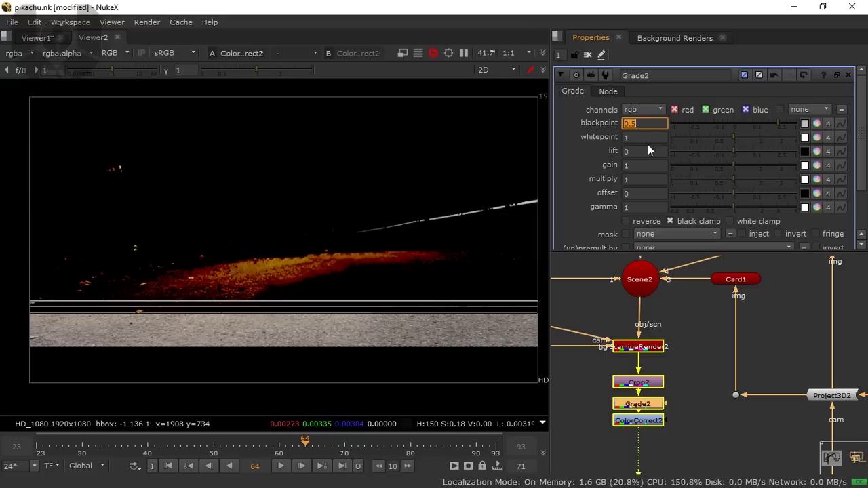
{"action": "left_click", "coordinate": [730, 125]}
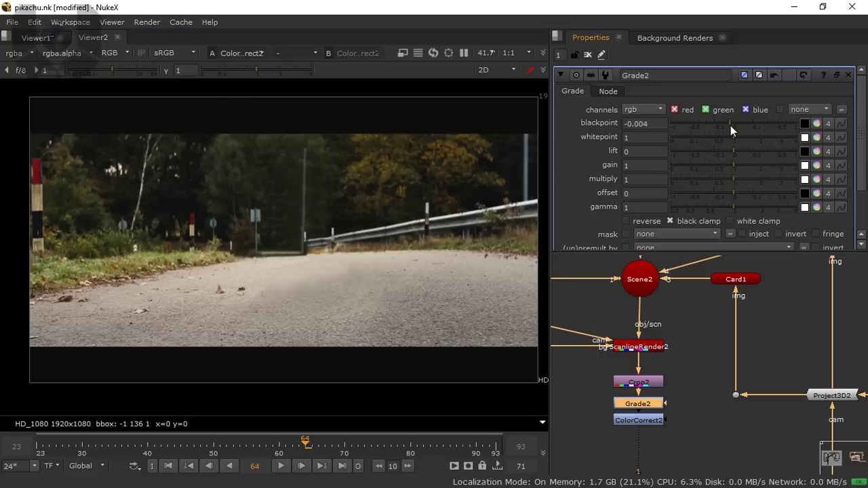
{"action": "left_click_drag", "start_coordinate": [386, 349], "coordinate": [401, 337]}
In the ColorCorrect, set the master saturation to 1.4 and the shadows saturation to 0.72.
{"action": "double_click", "coordinate": [626, 424]}
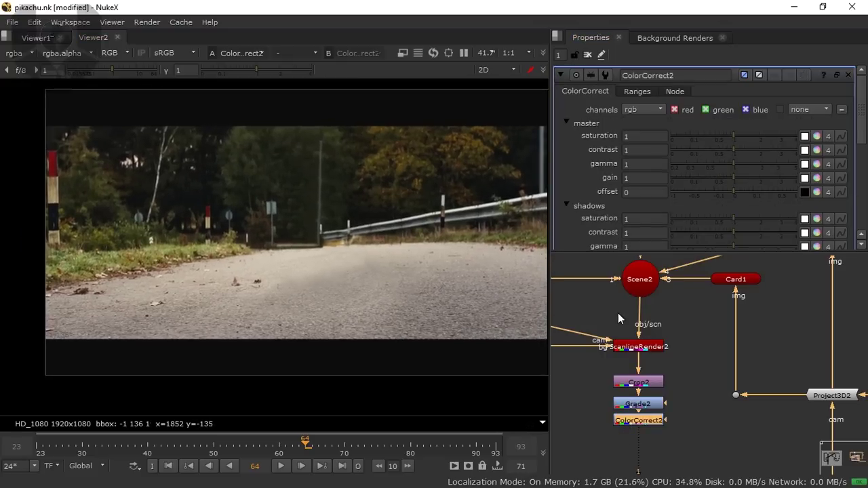
{"action": "left_click", "coordinate": [745, 137]}
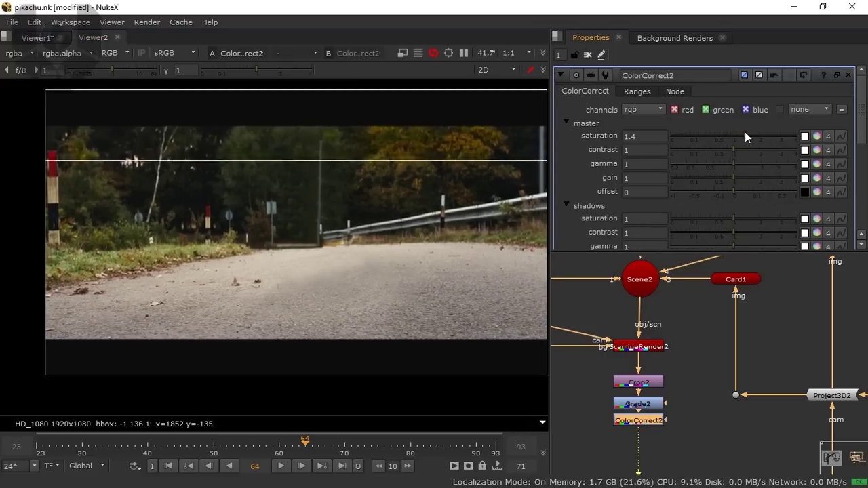
{"action": "scroll", "coordinate": [611, 216], "scroll_direction": "down", "scroll_amount": 3}
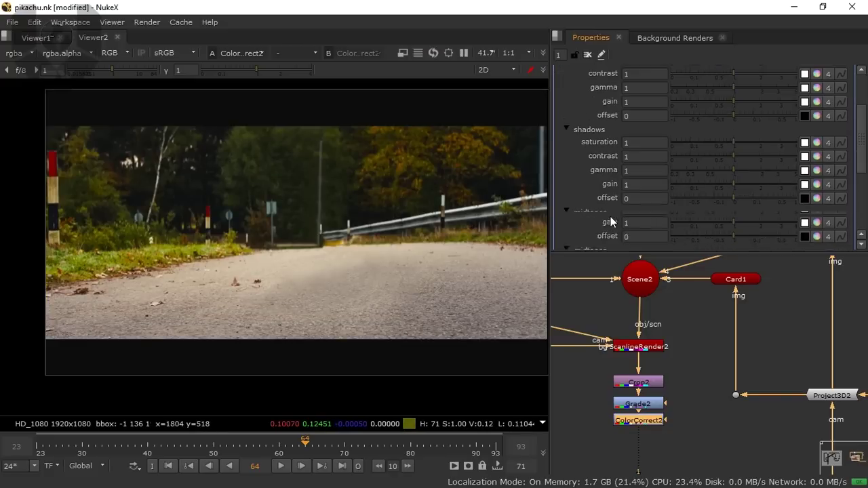
{"action": "left_click", "coordinate": [723, 145]}
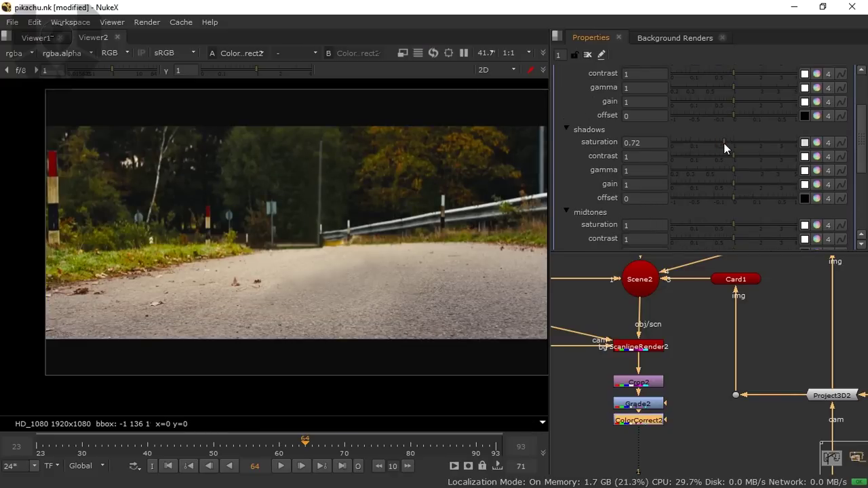
Set the ColorCorrect's midtones contrast to 1.3 and midtones saturation to 1.1.
{"action": "scroll", "coordinate": [627, 207], "scroll_direction": "down", "scroll_amount": 3}
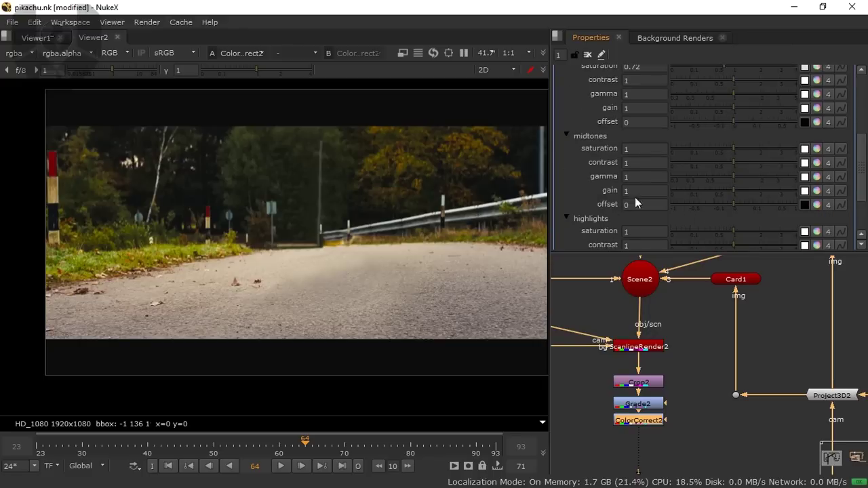
{"action": "left_click", "coordinate": [743, 162]}
{"action": "scroll", "coordinate": [352, 241], "scroll_direction": "down", "scroll_amount": 2}
{"action": "scroll", "coordinate": [333, 245], "scroll_direction": "up", "scroll_amount": 2}
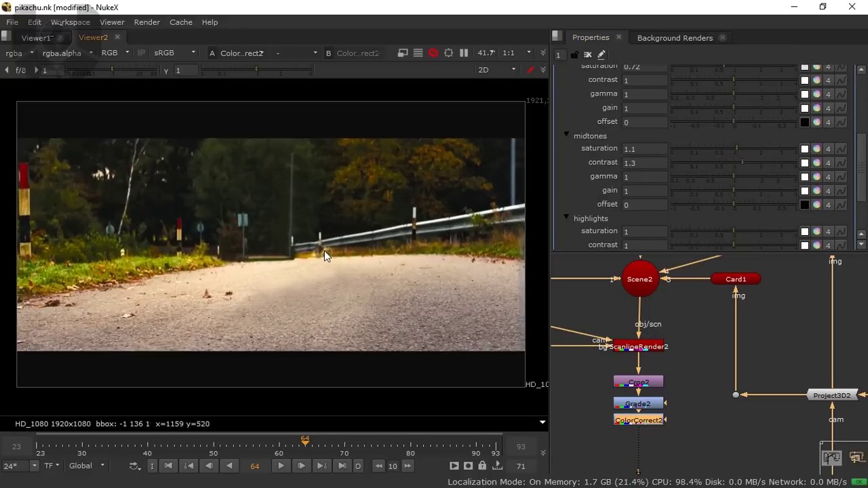